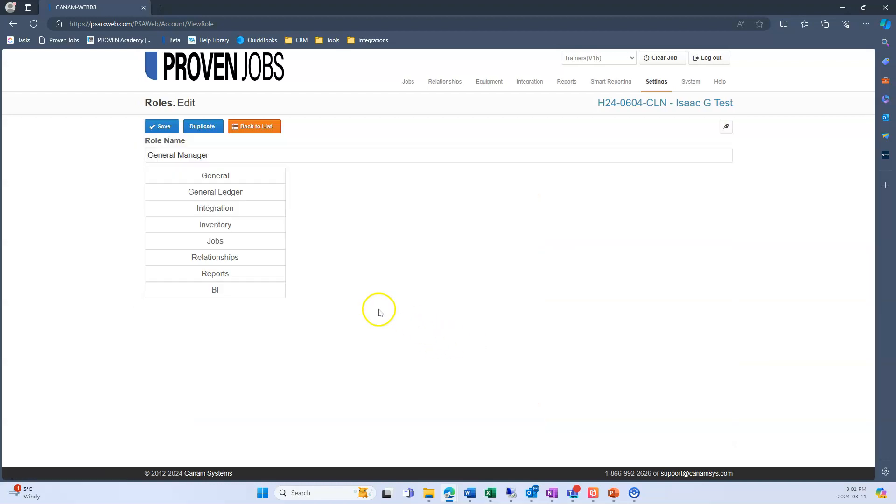
- Display the Company Settings permissions in the General category of the General Manager role
{"action": "left_click", "coordinate": [264, 177]}
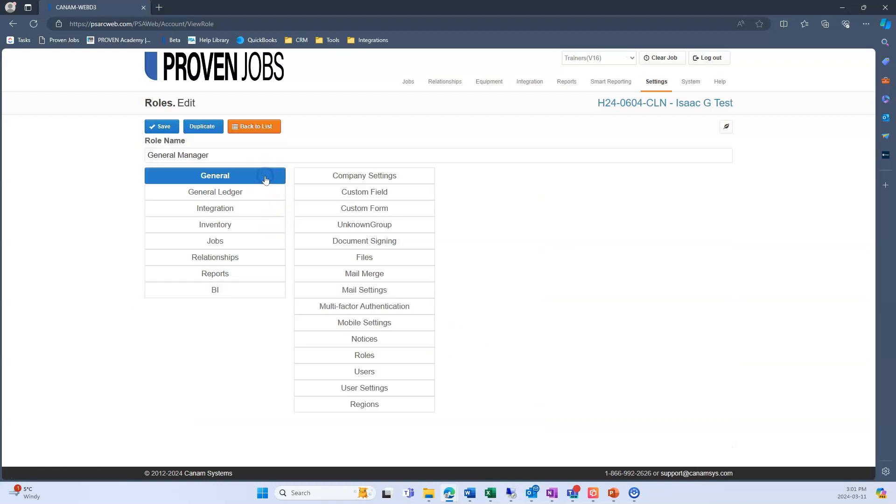
{"action": "left_click", "coordinate": [386, 178]}
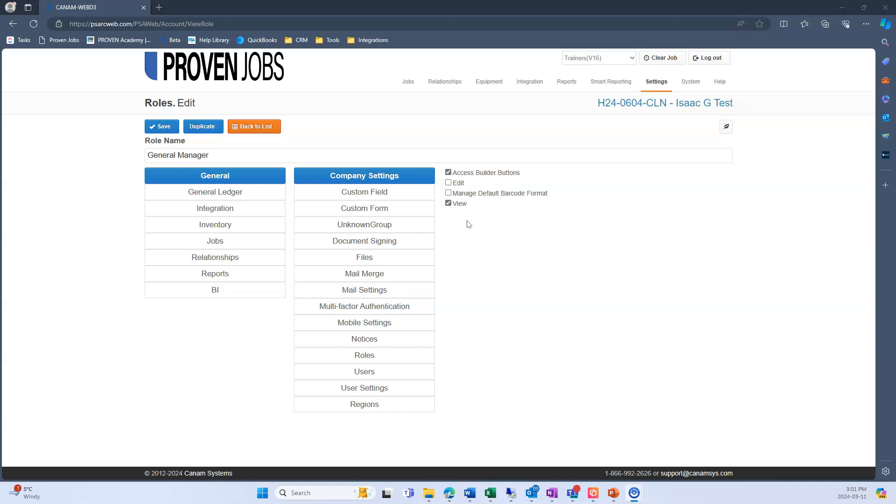
- Grant the General Manager role Create and Edit permissions for Job Notification Settings in the Jobs category, and save the role
{"action": "left_click", "coordinate": [219, 242]}
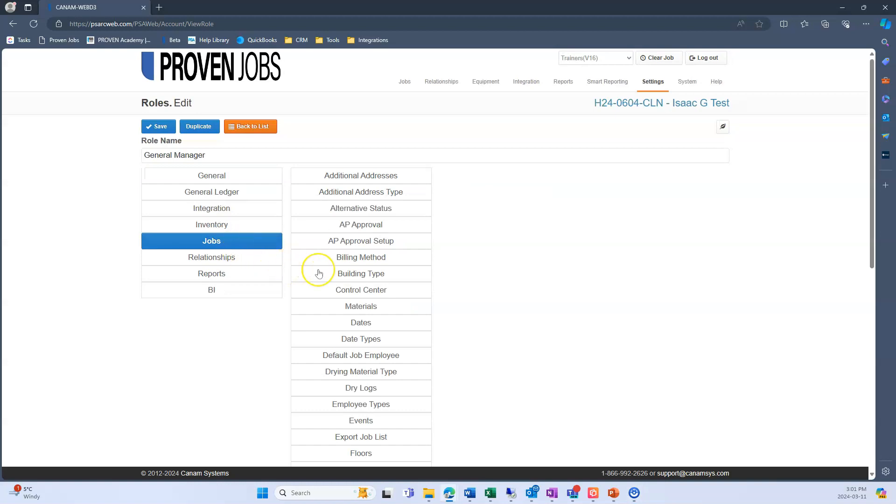
{"action": "scroll", "coordinate": [319, 273], "scroll_direction": "down", "scroll_amount": 4}
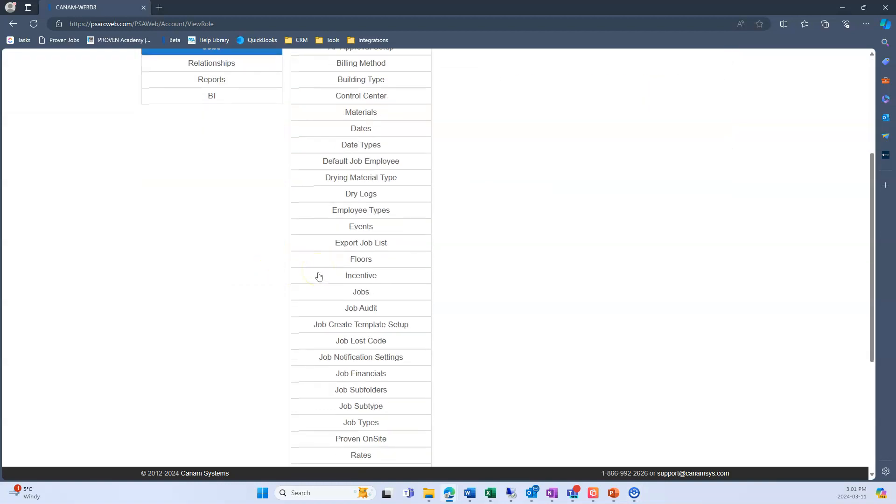
{"action": "left_click", "coordinate": [351, 356]}
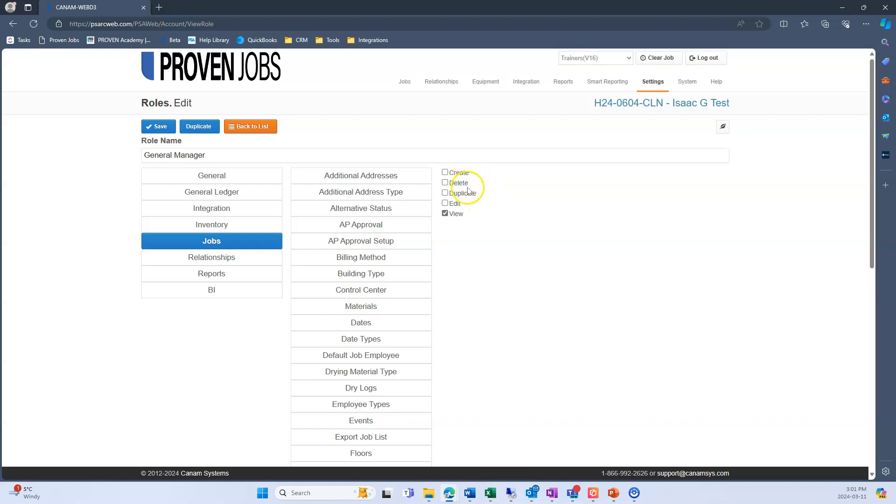
{"action": "left_click", "coordinate": [446, 204]}
{"action": "left_click", "coordinate": [445, 173]}
{"action": "left_click", "coordinate": [157, 127]}
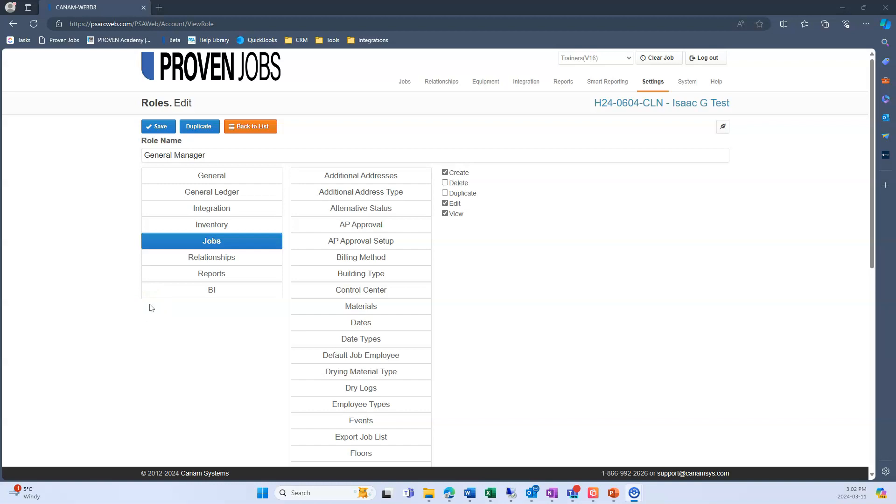
- Grant the role Create, Delete, Edit and View permissions for Log Templates in the Relationships category, and save it
{"action": "left_click", "coordinate": [234, 260]}
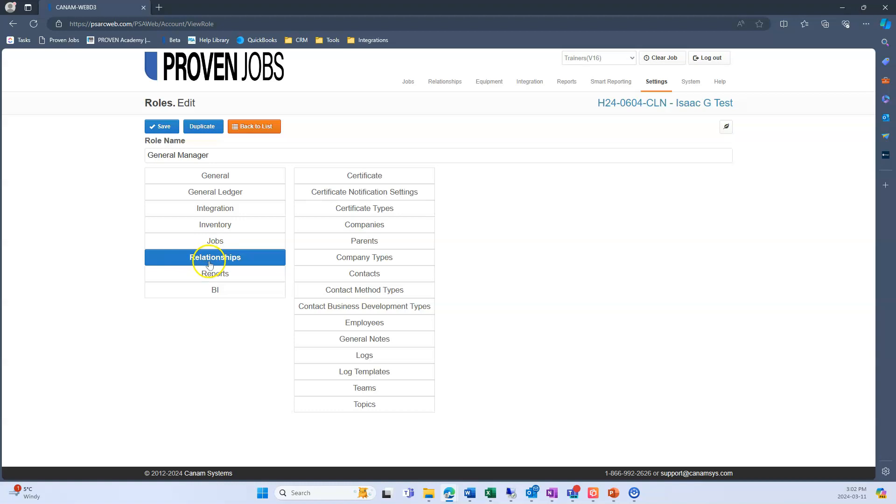
{"action": "left_click", "coordinate": [326, 371]}
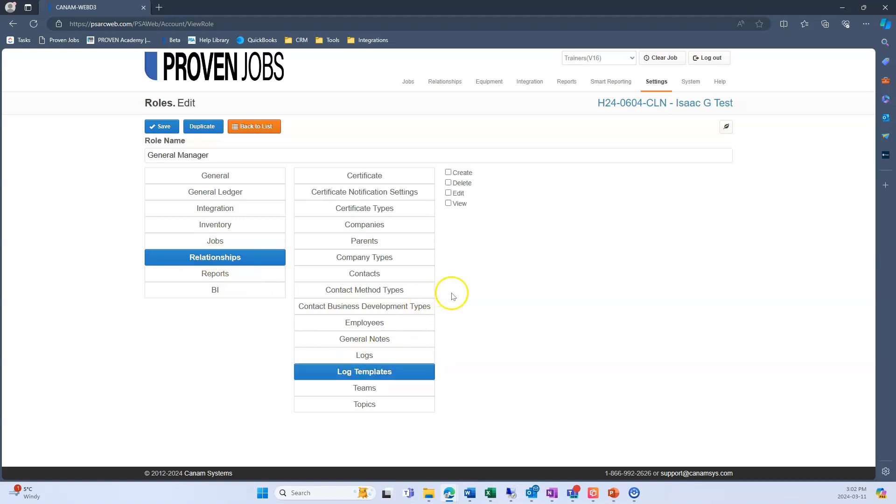
{"action": "left_click", "coordinate": [448, 173]}
{"action": "left_click", "coordinate": [448, 182]}
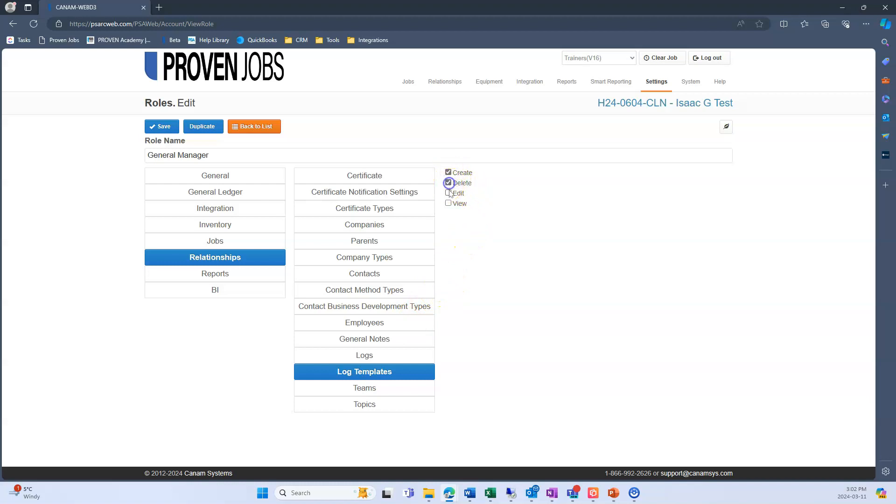
{"action": "left_click", "coordinate": [449, 205]}
{"action": "left_click", "coordinate": [162, 127]}
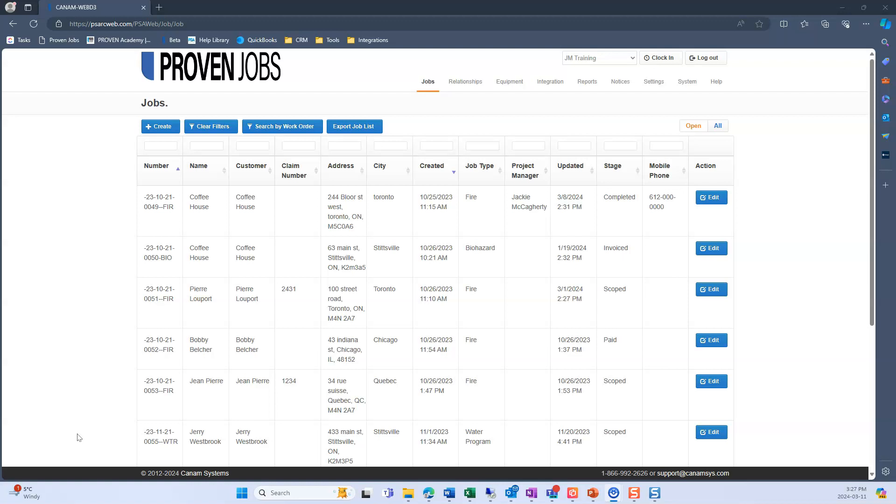
- Open the Welcome Letter job notification for editing from the job notification settings in the Jobs section of Company Settings
{"action": "left_click", "coordinate": [653, 82]}
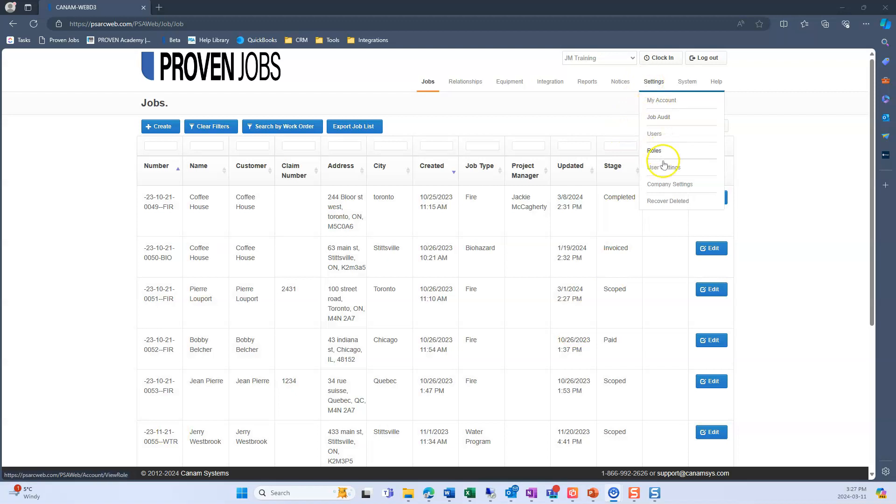
{"action": "left_click", "coordinate": [663, 184]}
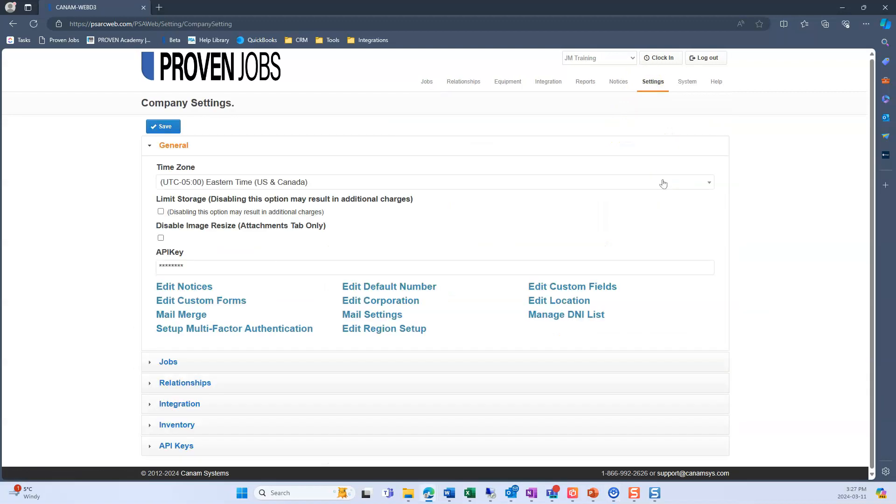
{"action": "left_click", "coordinate": [293, 358]}
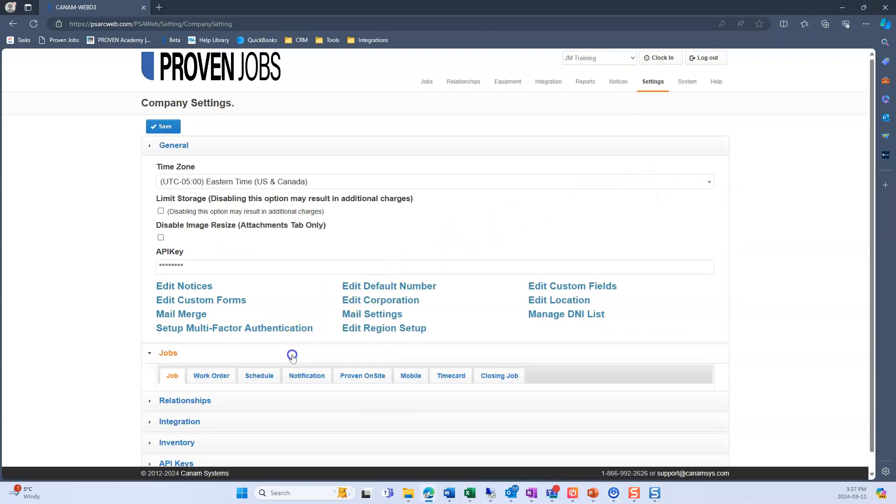
{"action": "scroll", "coordinate": [126, 357], "scroll_direction": "down", "scroll_amount": 6}
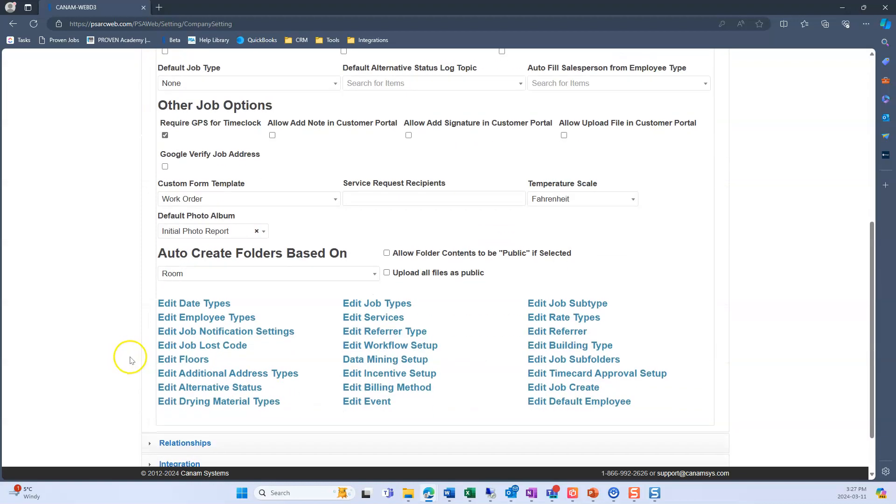
{"action": "left_click", "coordinate": [292, 334]}
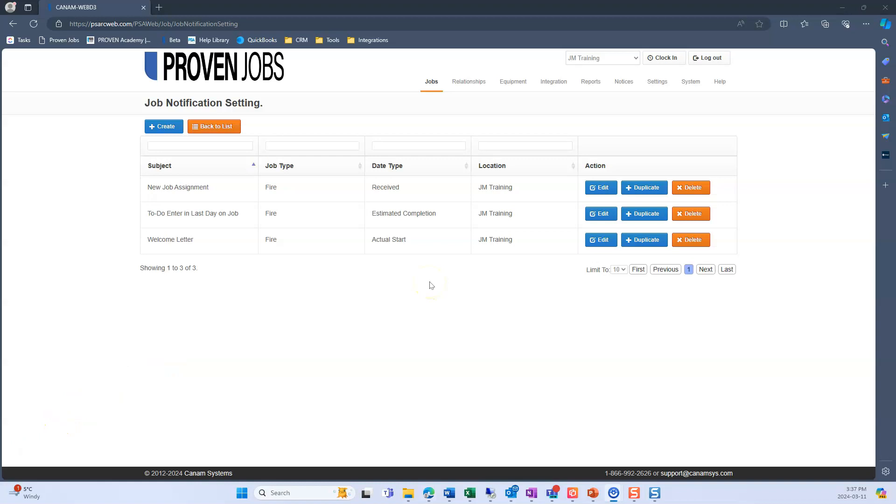
{"action": "left_click", "coordinate": [597, 243]}
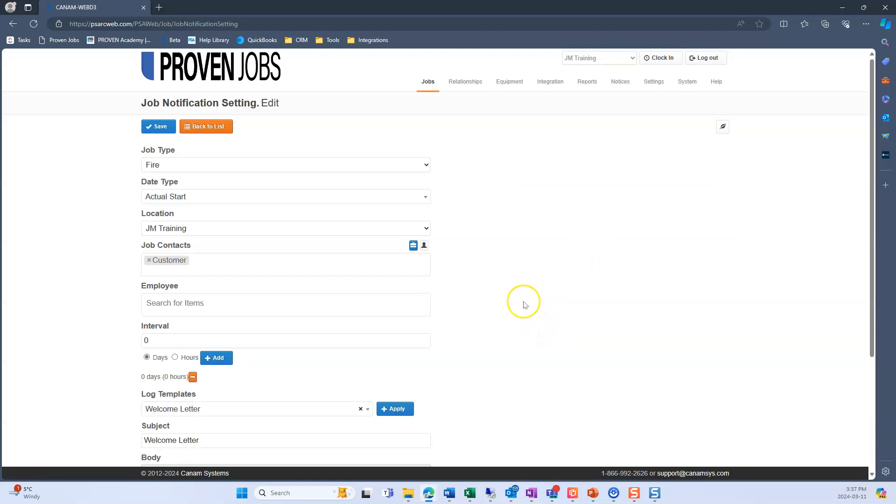
- Examine the available Job Type and Date Type options of the Welcome Letter notification without changing them
{"action": "left_click", "coordinate": [423, 167]}
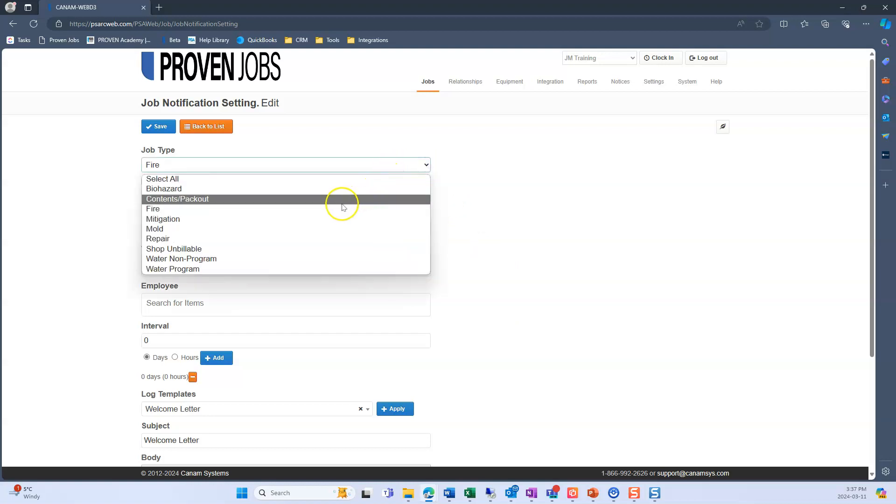
{"action": "left_click", "coordinate": [305, 156]}
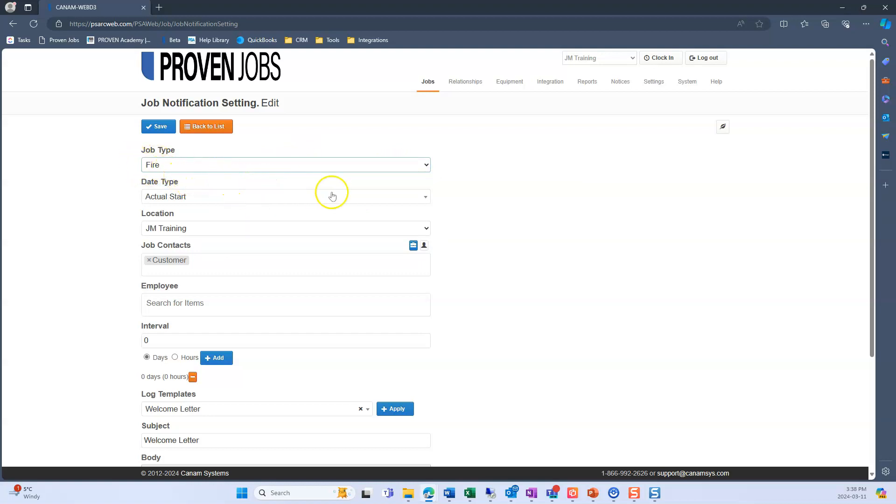
{"action": "left_click", "coordinate": [410, 205]}
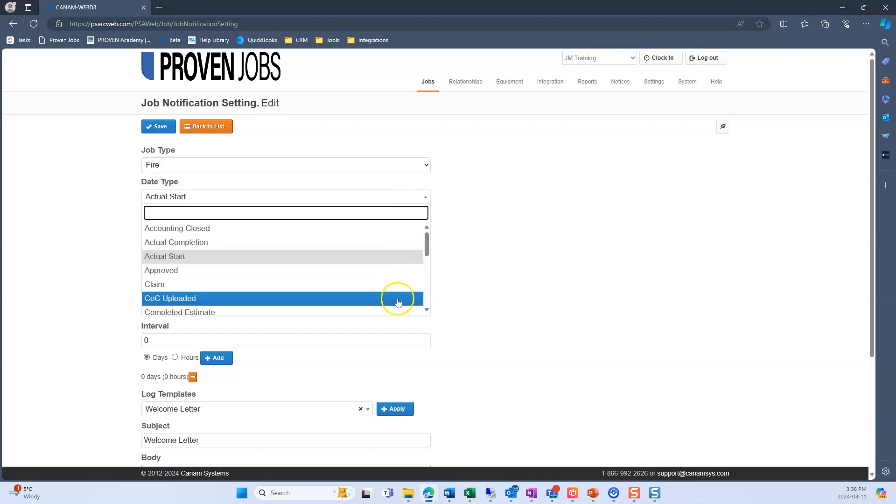
{"action": "scroll", "coordinate": [388, 285], "scroll_direction": "down", "scroll_amount": 4}
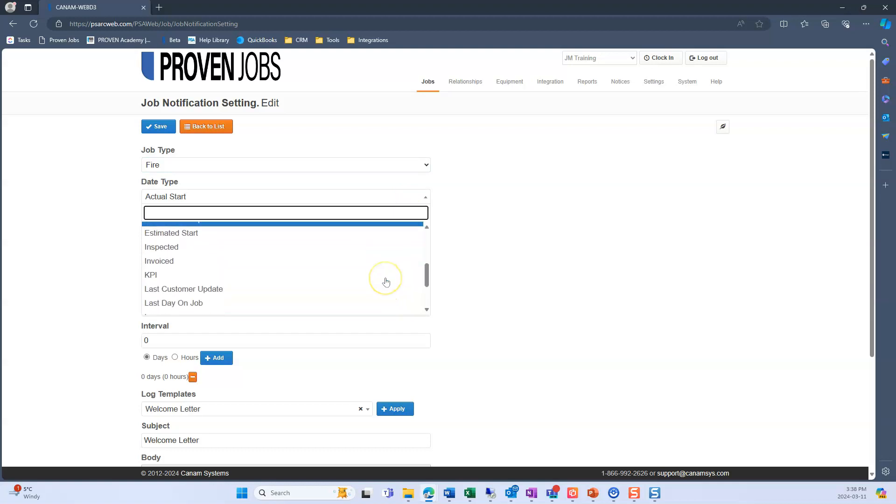
{"action": "left_click", "coordinate": [429, 197]}
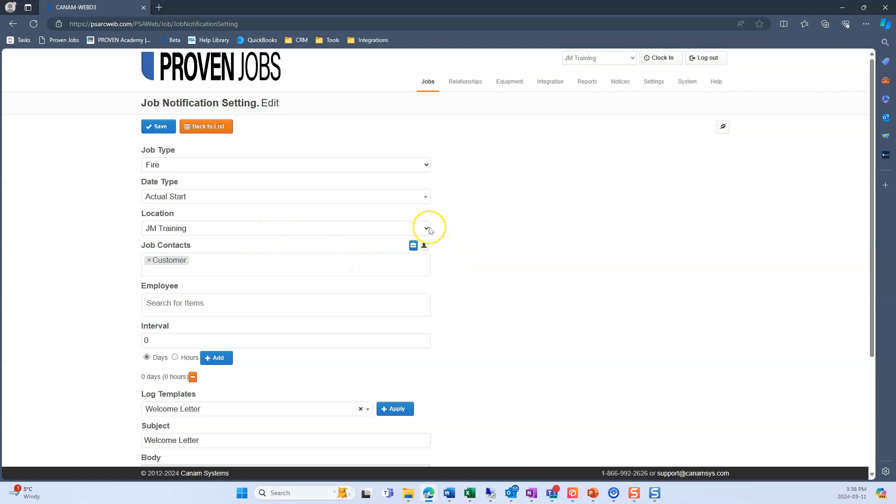
- Examine the company and employee-role choices for Job Contacts, plus the individual Employee choices, keeping the company contact view
{"action": "scroll", "coordinate": [430, 230], "scroll_direction": "down", "scroll_amount": 2}
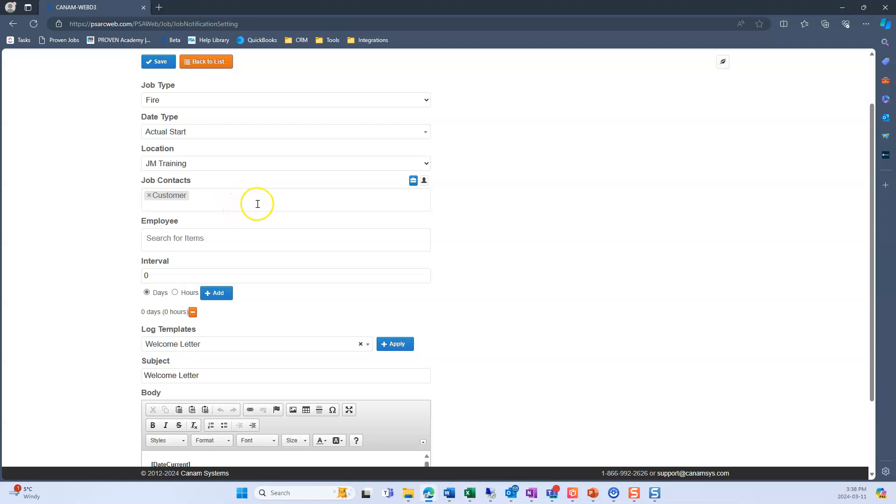
{"action": "left_click", "coordinate": [273, 201]}
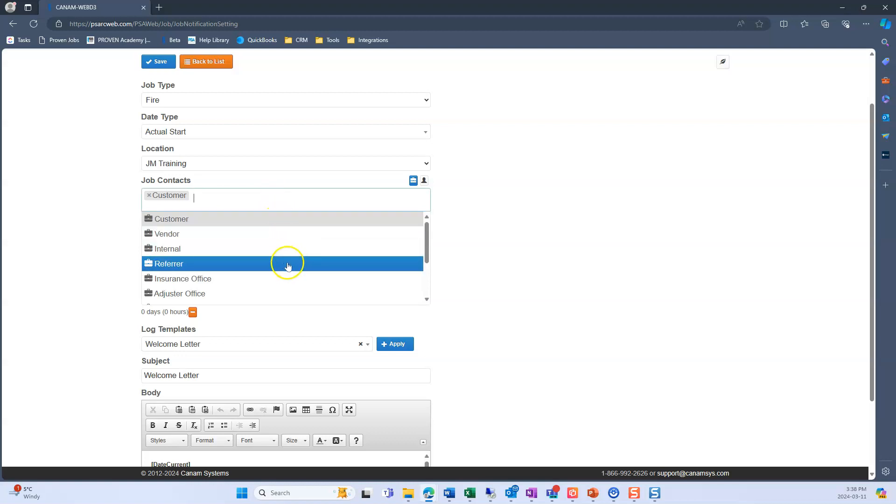
{"action": "scroll", "coordinate": [284, 254], "scroll_direction": "down", "scroll_amount": 4}
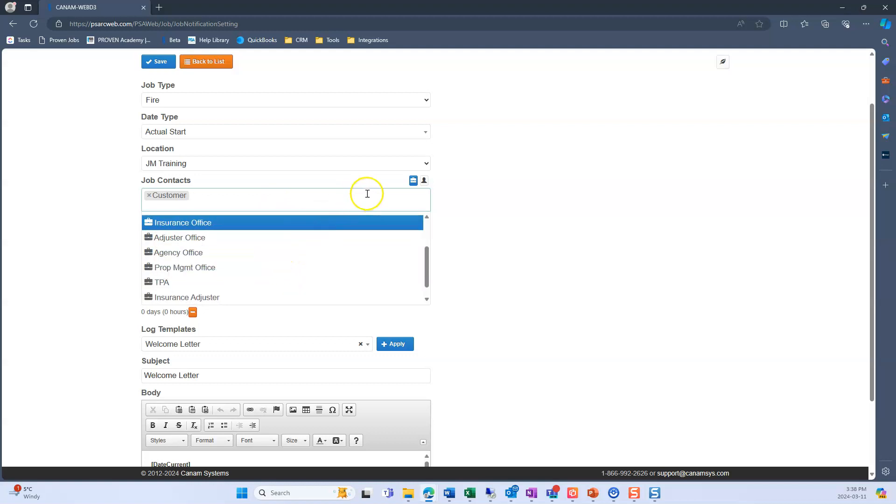
{"action": "left_click", "coordinate": [424, 182]}
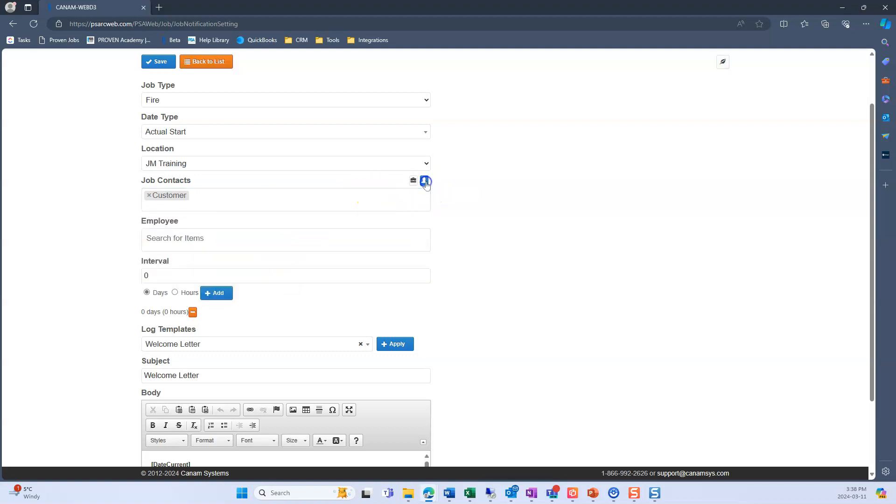
{"action": "left_click", "coordinate": [339, 200]}
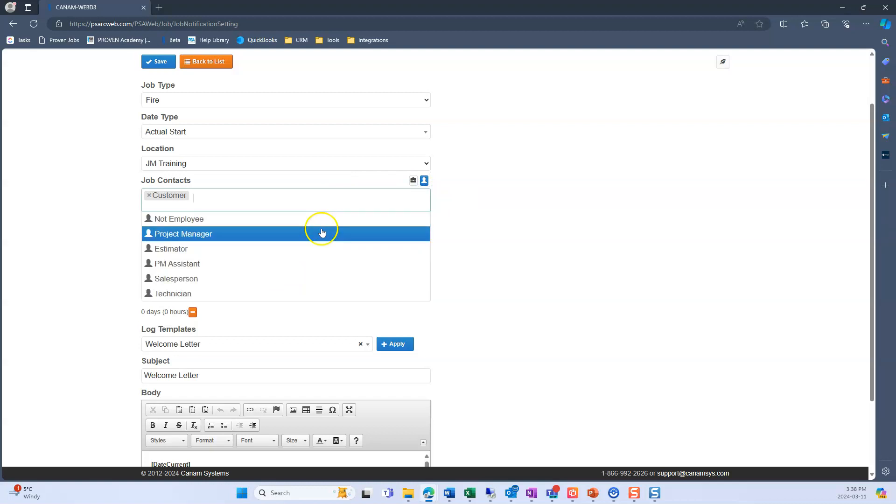
{"action": "scroll", "coordinate": [317, 234], "scroll_direction": "down", "scroll_amount": 3}
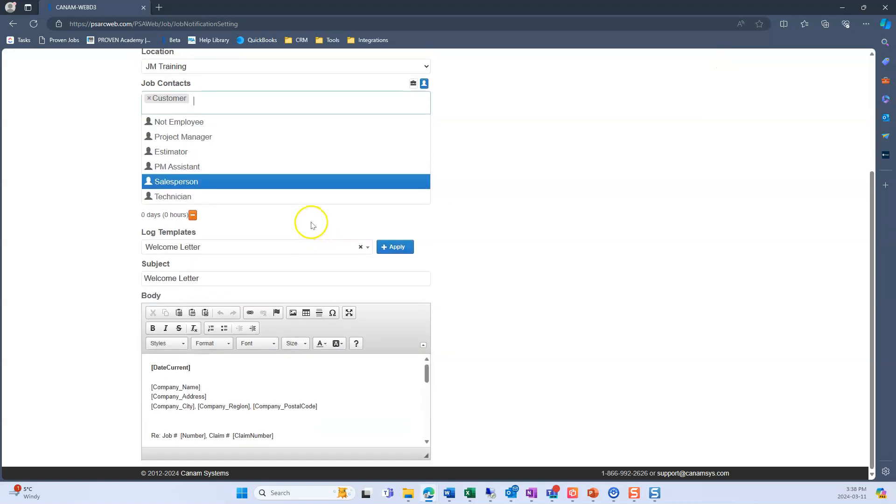
{"action": "scroll", "coordinate": [313, 223], "scroll_direction": "up", "scroll_amount": 2}
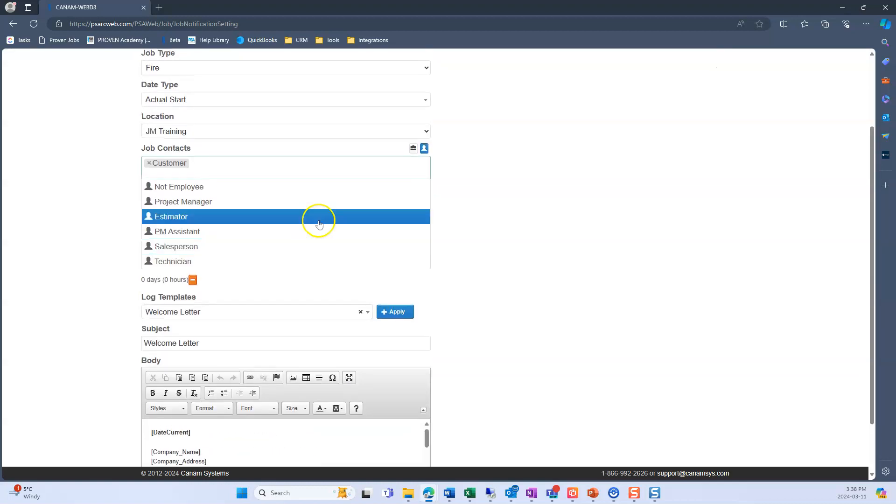
{"action": "left_click", "coordinate": [419, 151]}
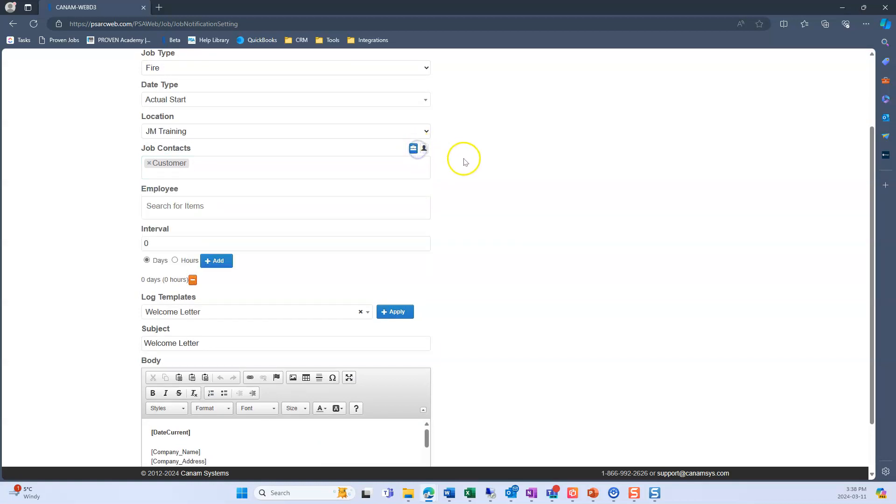
{"action": "scroll", "coordinate": [354, 252], "scroll_direction": "up", "scroll_amount": 2}
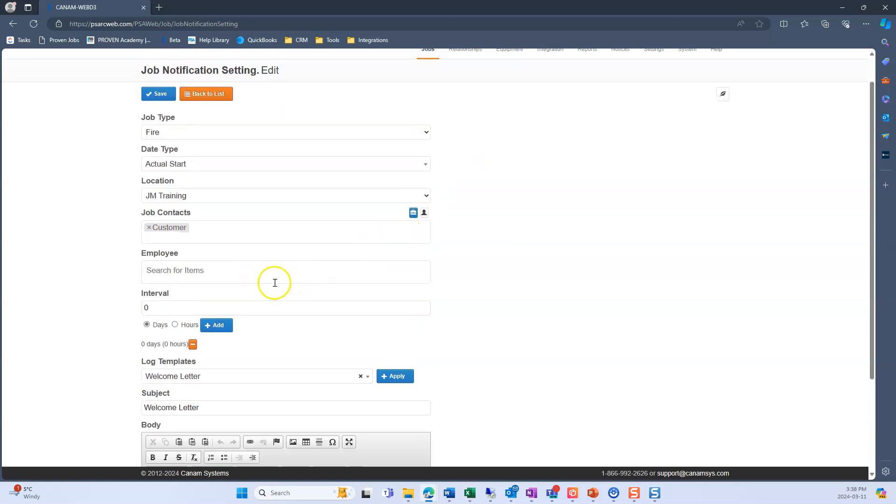
{"action": "left_click", "coordinate": [262, 277]}
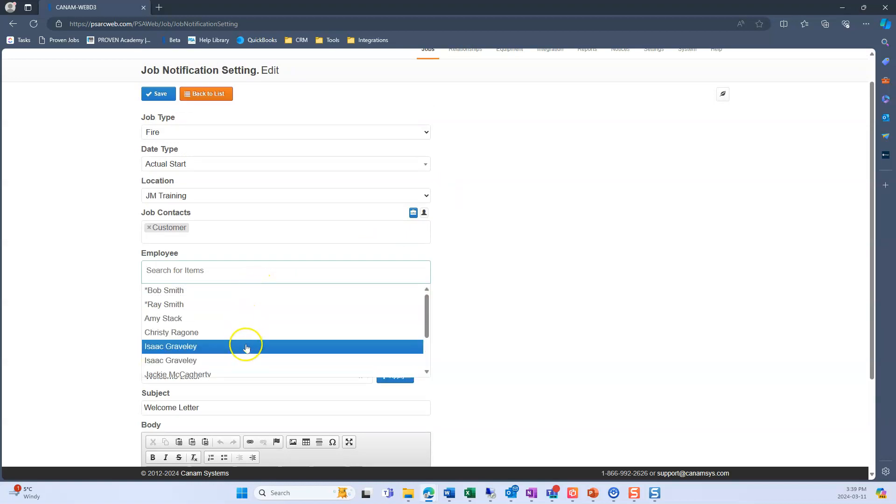
{"action": "left_click", "coordinate": [438, 257]}
- Examine the available log templates and read through the merge fields and text in the notification body
{"action": "scroll", "coordinate": [439, 261], "scroll_direction": "down", "scroll_amount": 1}
{"action": "scroll", "coordinate": [439, 266], "scroll_direction": "down", "scroll_amount": 1}
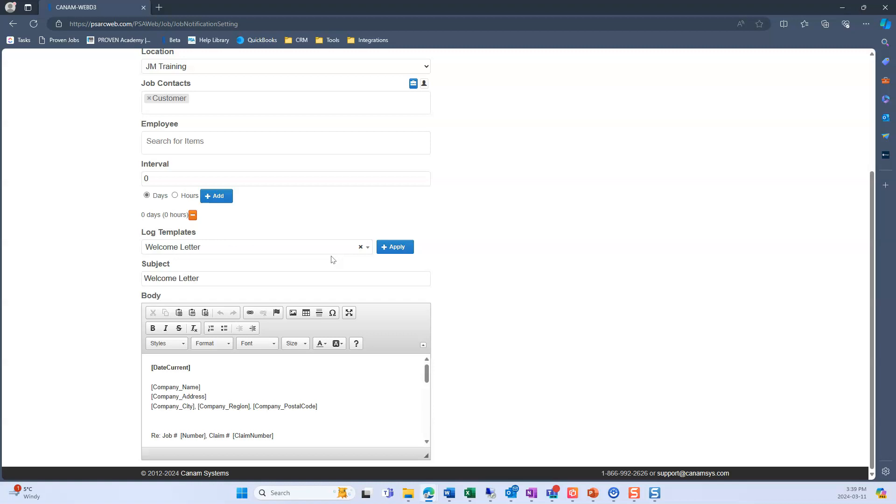
{"action": "left_click", "coordinate": [310, 251]}
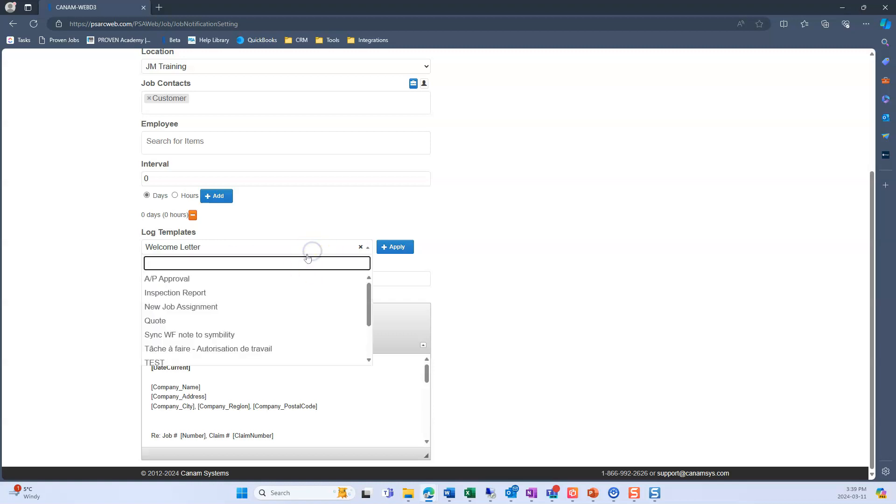
{"action": "left_click", "coordinate": [450, 250]}
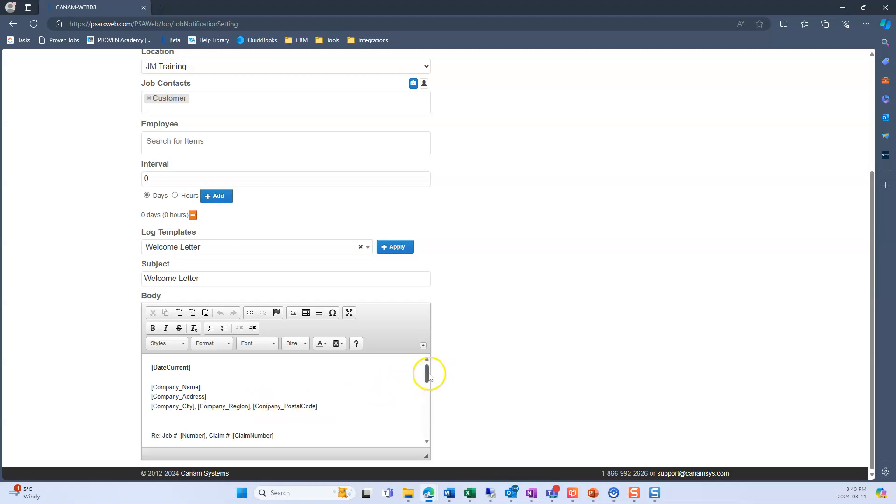
{"action": "left_click_drag", "start_coordinate": [428, 375], "coordinate": [429, 388]}
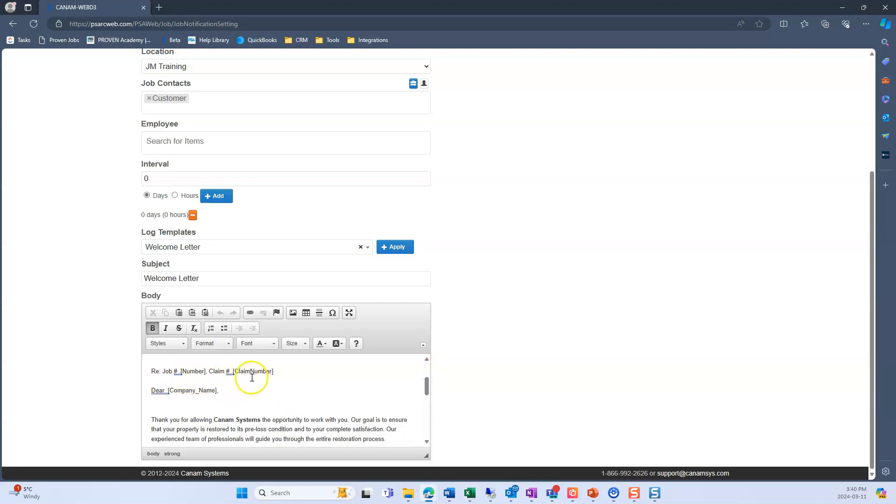
- Read the rest of the Welcome Letter body, from the greeting through the estimator contact fields to the customer service paragraph
{"action": "left_click_drag", "start_coordinate": [429, 385], "coordinate": [431, 390]}
{"action": "left_click", "coordinate": [377, 372]}
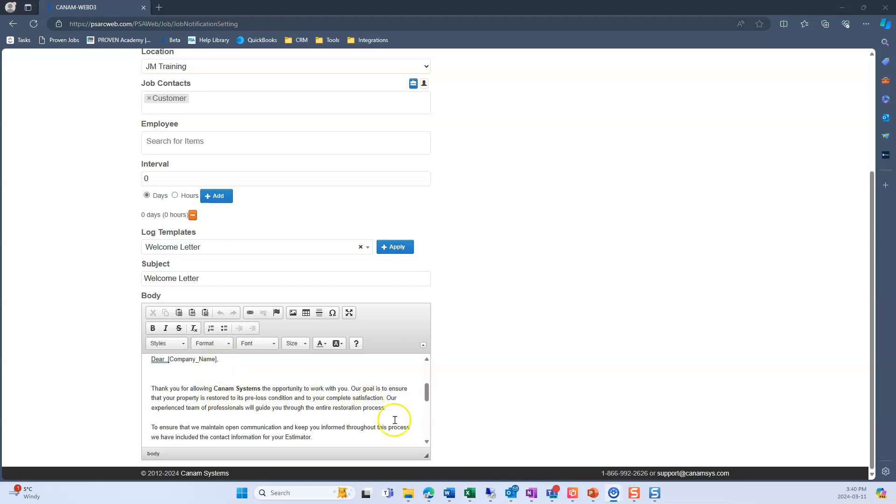
{"action": "left_click", "coordinate": [427, 442]}
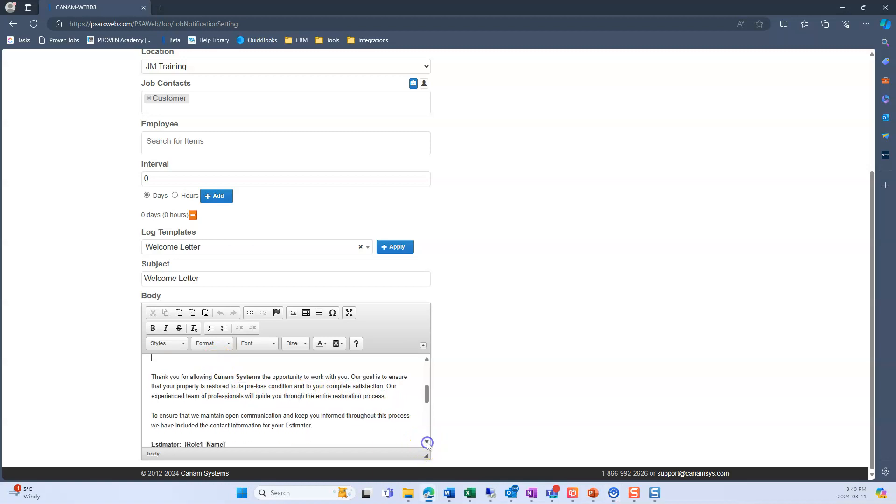
{"action": "left_click", "coordinate": [427, 443]}
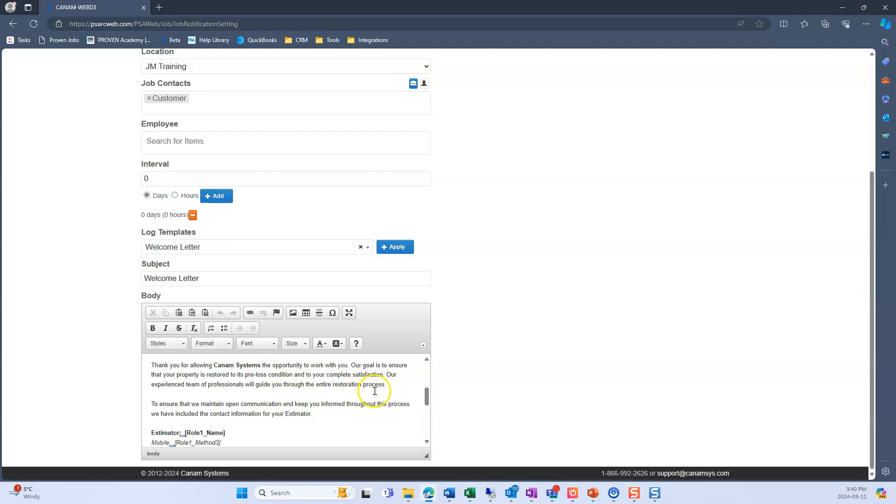
{"action": "left_click_drag", "start_coordinate": [426, 397], "coordinate": [426, 399]}
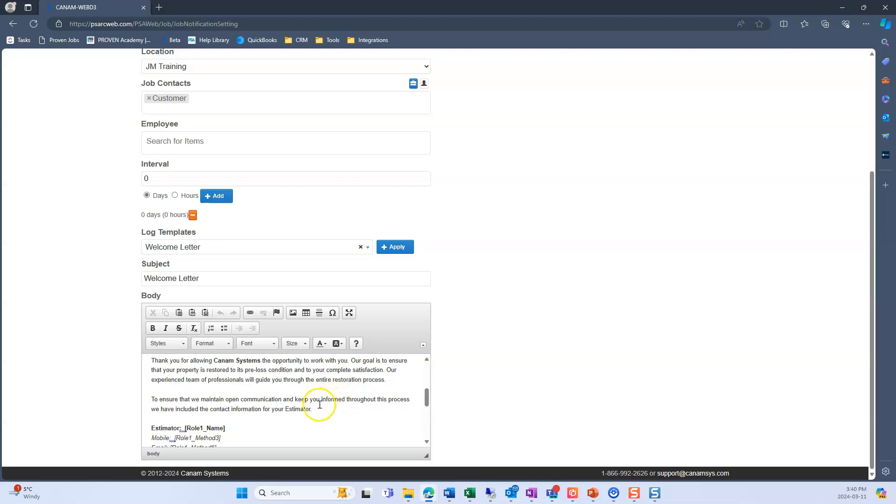
{"action": "scroll", "coordinate": [316, 405], "scroll_direction": "down", "scroll_amount": 2}
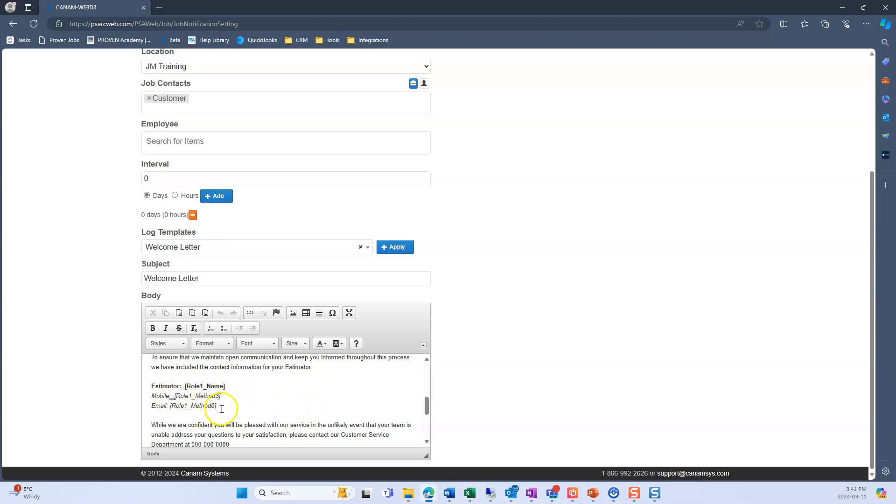
{"action": "scroll", "coordinate": [221, 408], "scroll_direction": "down", "scroll_amount": 1}
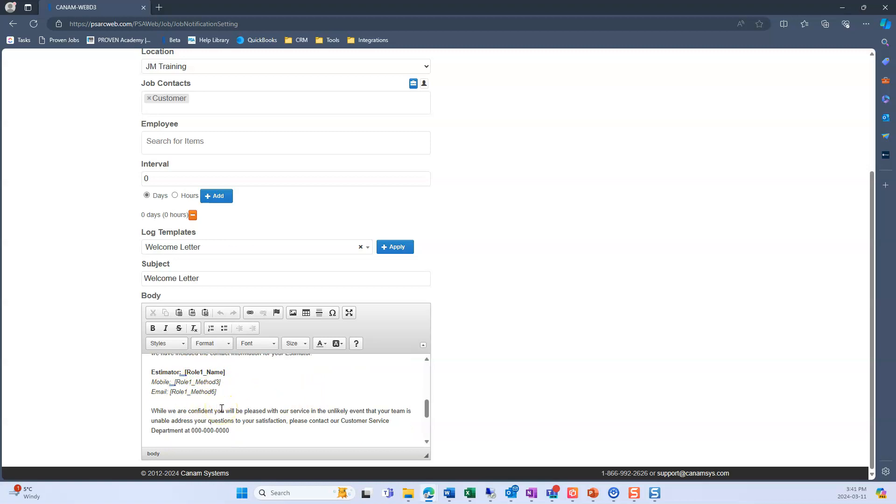
{"action": "scroll", "coordinate": [222, 408], "scroll_direction": "down", "scroll_amount": 1}
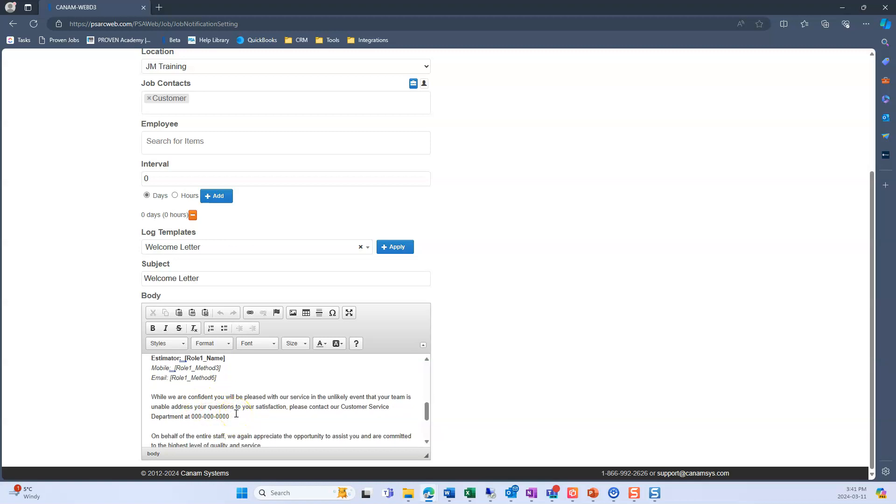
{"action": "scroll", "coordinate": [236, 414], "scroll_direction": "down", "scroll_amount": 3}
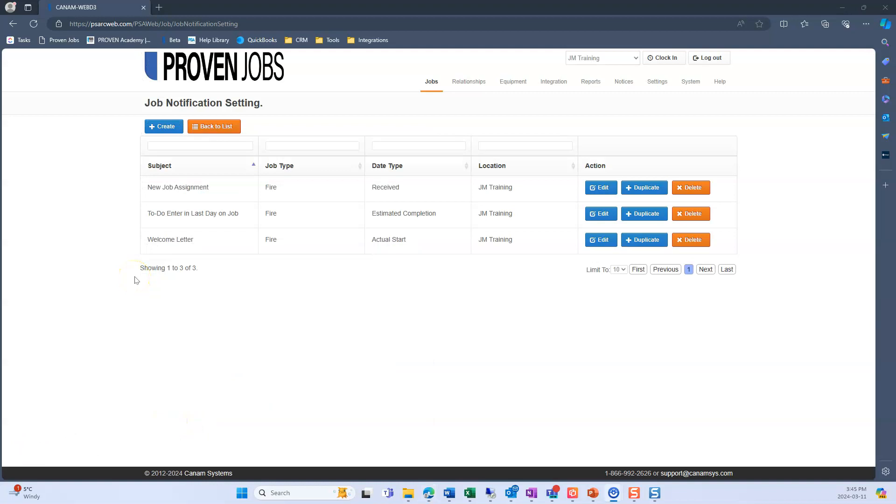
- Open the New Job Assignment notification for editing and review its job type, date type, job contacts, interval and log template
{"action": "left_click", "coordinate": [597, 193]}
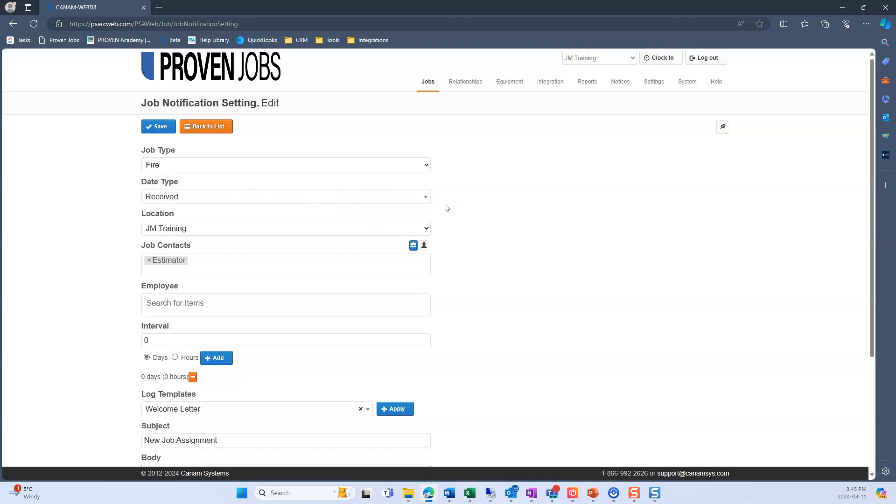
{"action": "scroll", "coordinate": [456, 206], "scroll_direction": "down", "scroll_amount": 3}
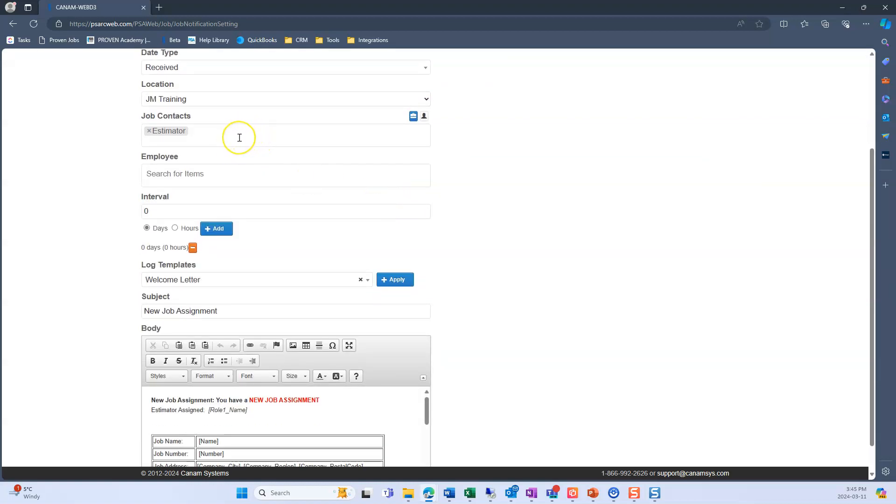
{"action": "scroll", "coordinate": [240, 138], "scroll_direction": "down", "scroll_amount": 1}
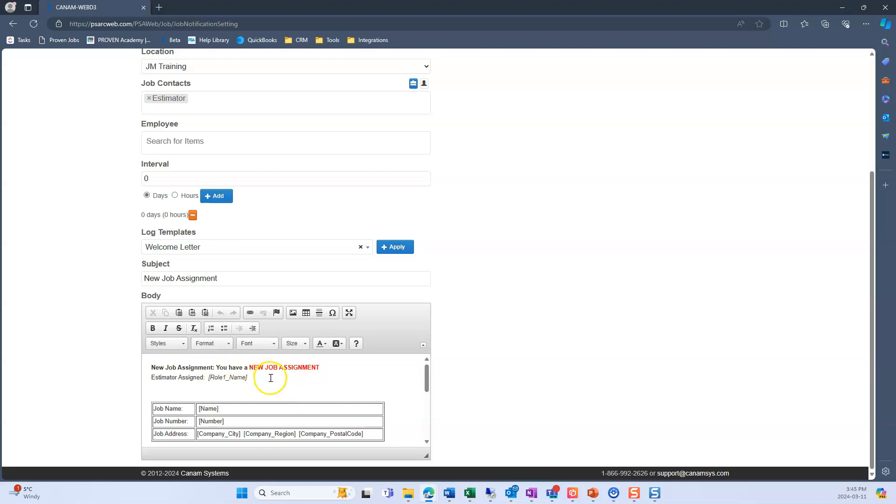
- Read through the New Job Assignment body, from the estimator and job details table to the loss, referral, claim, insurance and note merge fields
{"action": "scroll", "coordinate": [269, 378], "scroll_direction": "down", "scroll_amount": 1}
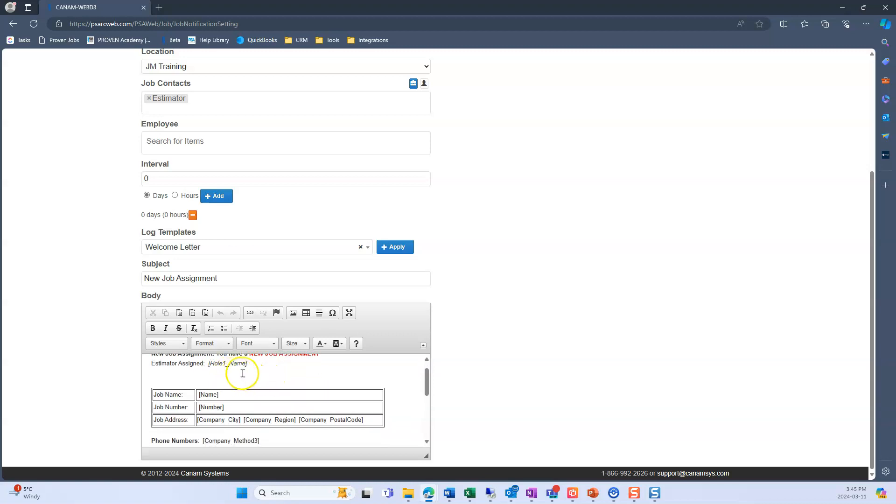
{"action": "scroll", "coordinate": [245, 375], "scroll_direction": "down", "scroll_amount": 3}
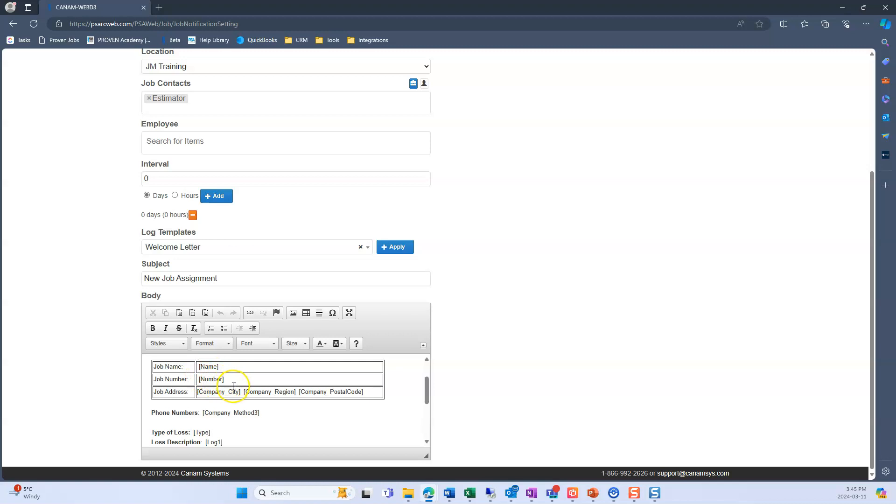
{"action": "scroll", "coordinate": [231, 386], "scroll_direction": "down", "scroll_amount": 1}
{"action": "scroll", "coordinate": [266, 383], "scroll_direction": "down", "scroll_amount": 2}
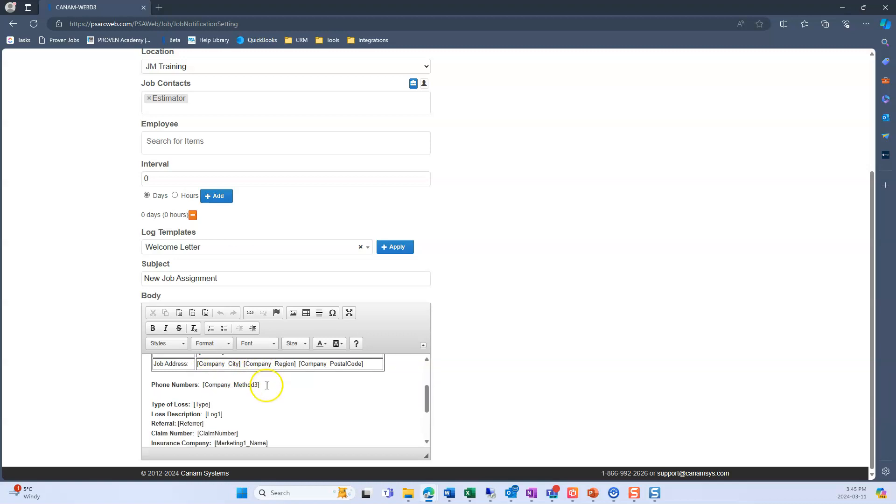
{"action": "scroll", "coordinate": [269, 388], "scroll_direction": "down", "scroll_amount": 1}
{"action": "scroll", "coordinate": [270, 388], "scroll_direction": "up", "scroll_amount": 1}
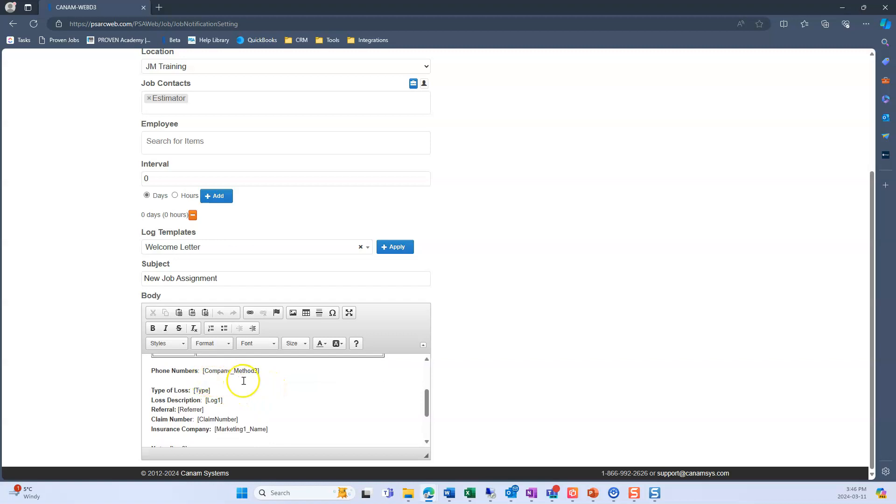
{"action": "scroll", "coordinate": [261, 378], "scroll_direction": "down", "scroll_amount": 2}
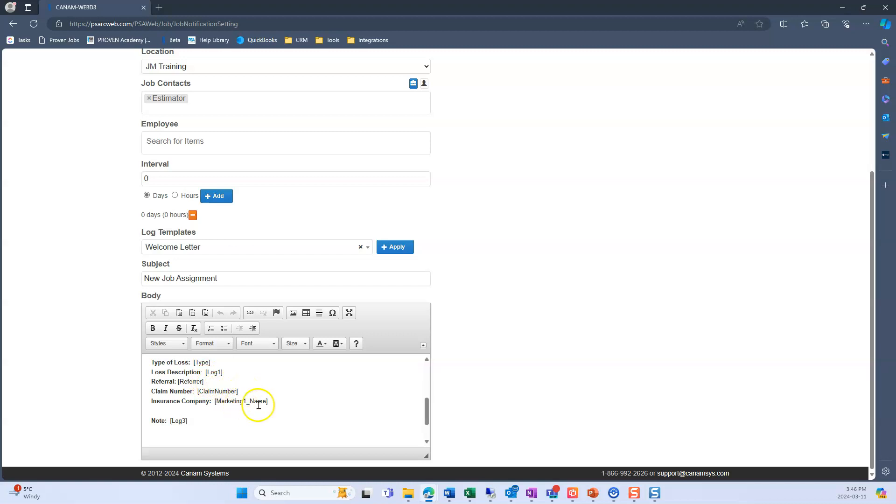
{"action": "scroll", "coordinate": [274, 404], "scroll_direction": "down", "scroll_amount": 2}
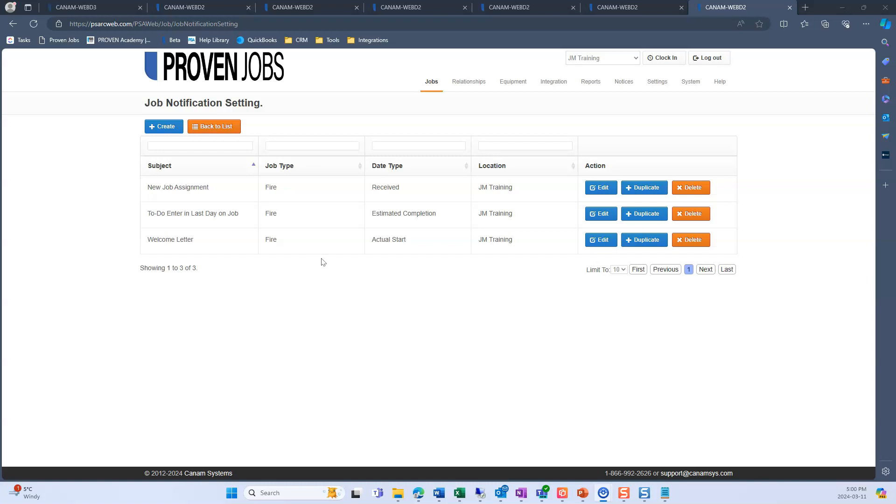
- Start a new Fire job from the Jobs list and fill in the customer's name, street address, city, state and zip
{"action": "left_click", "coordinate": [252, 73]}
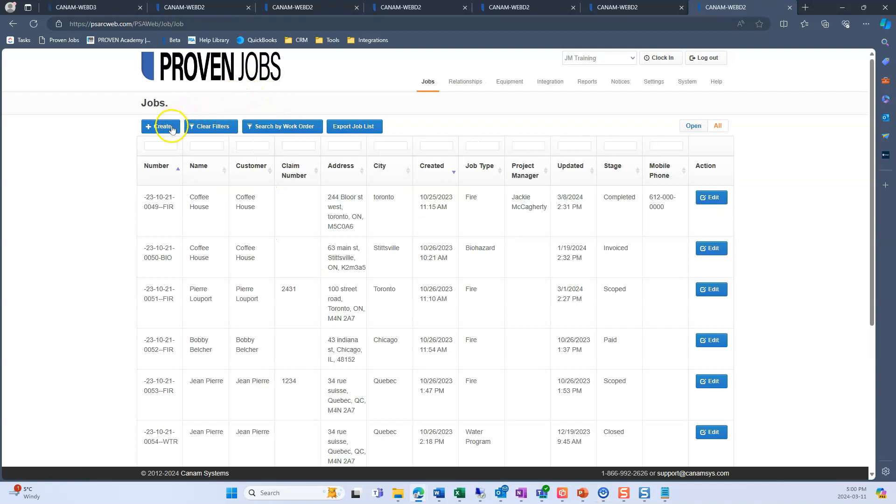
{"action": "left_click", "coordinate": [171, 128]}
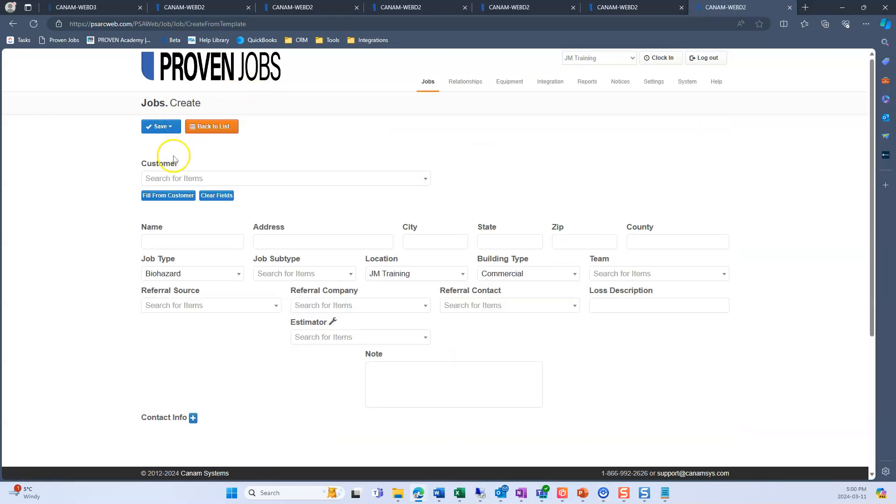
{"action": "left_click", "coordinate": [154, 240]}
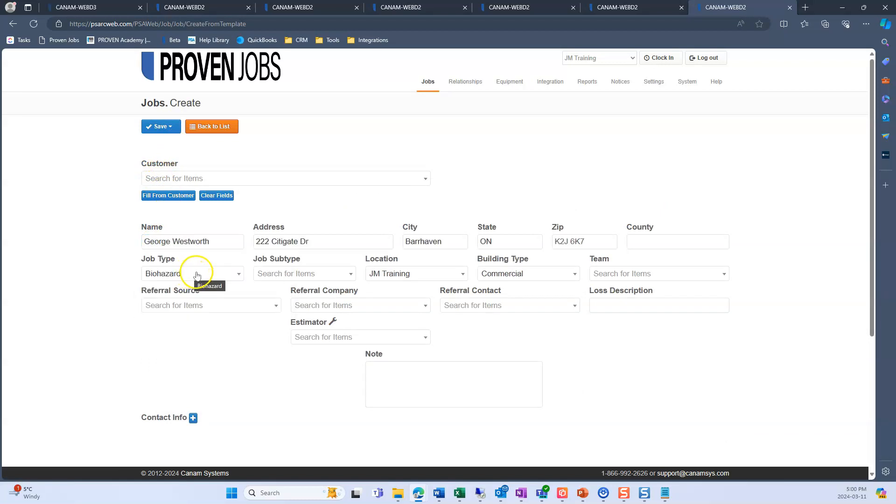
{"action": "left_click", "coordinate": [239, 276]}
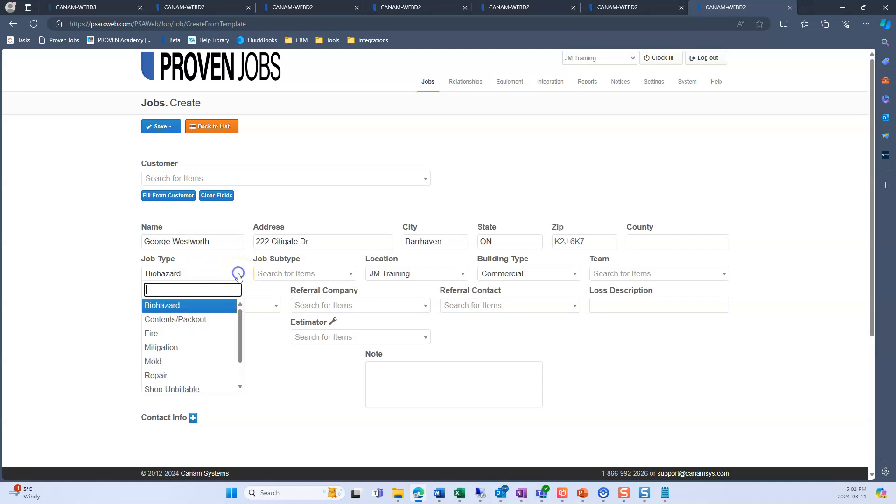
{"action": "left_click", "coordinate": [209, 335]}
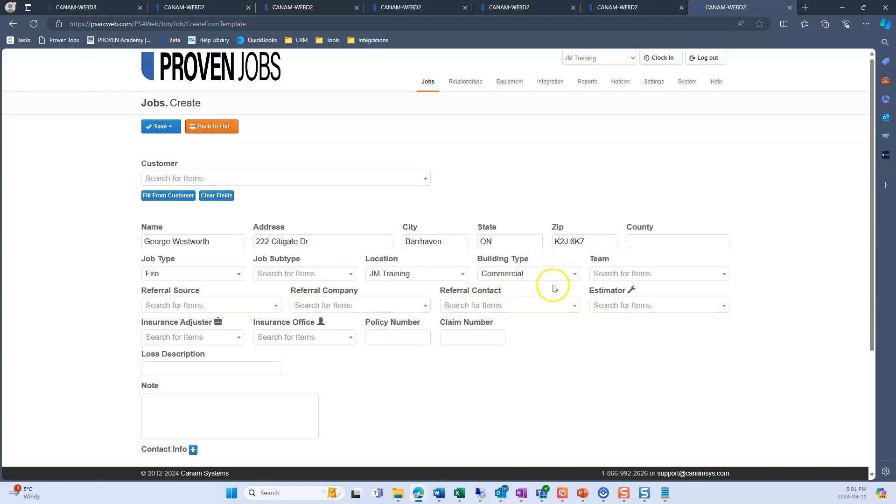
- Set the referral source to Adjuster and the company to Farmers Insurance with its first listed contact, and assign the fourth listed estimator
{"action": "left_click", "coordinate": [239, 307]}
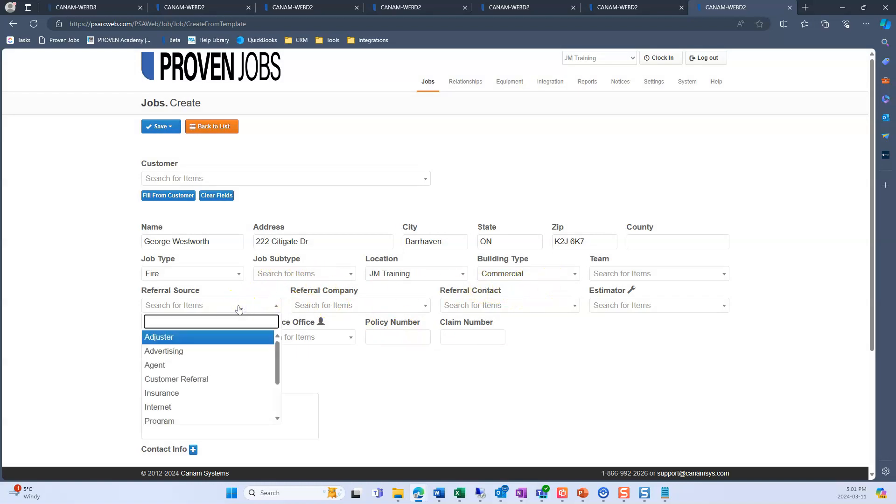
{"action": "left_click", "coordinate": [224, 338]}
{"action": "left_click", "coordinate": [320, 305]}
{"action": "type", "text": "far"}
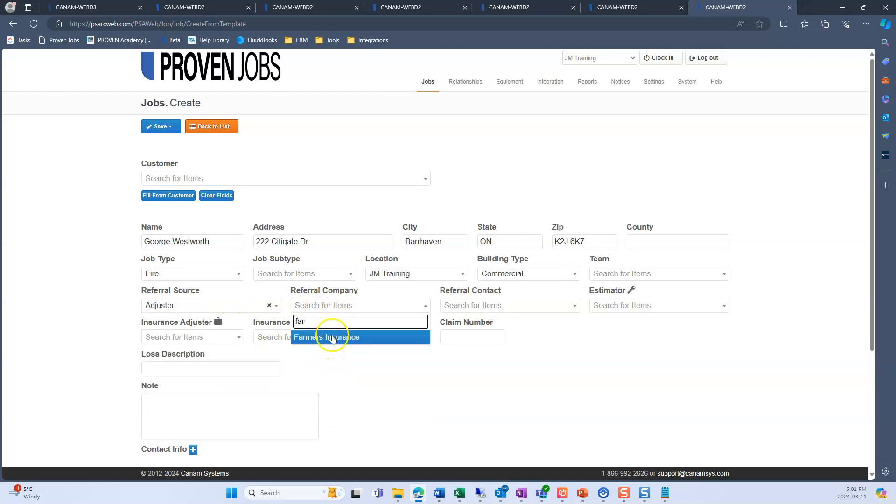
{"action": "left_click", "coordinate": [332, 336]}
{"action": "left_click", "coordinate": [472, 309]}
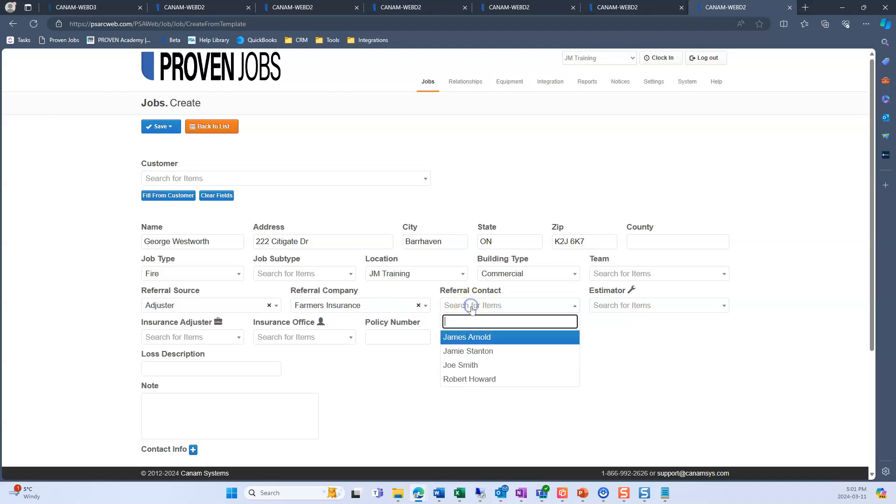
{"action": "left_click", "coordinate": [483, 338]}
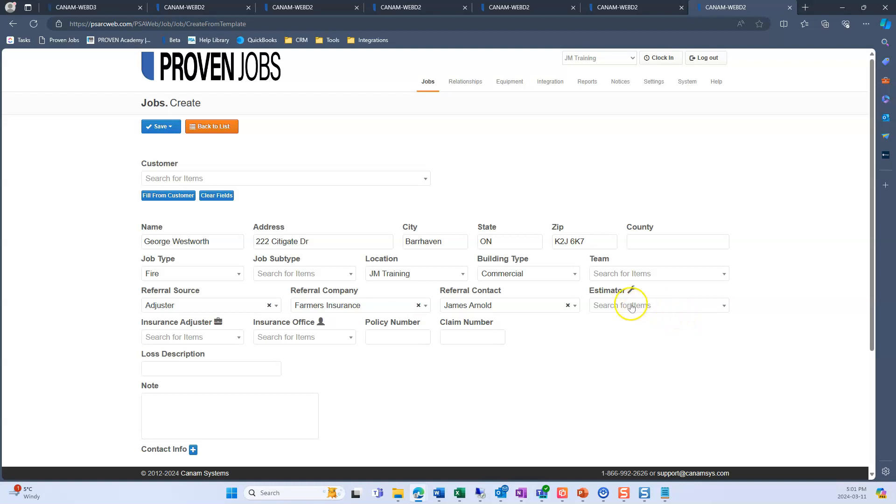
{"action": "left_click", "coordinate": [691, 311]}
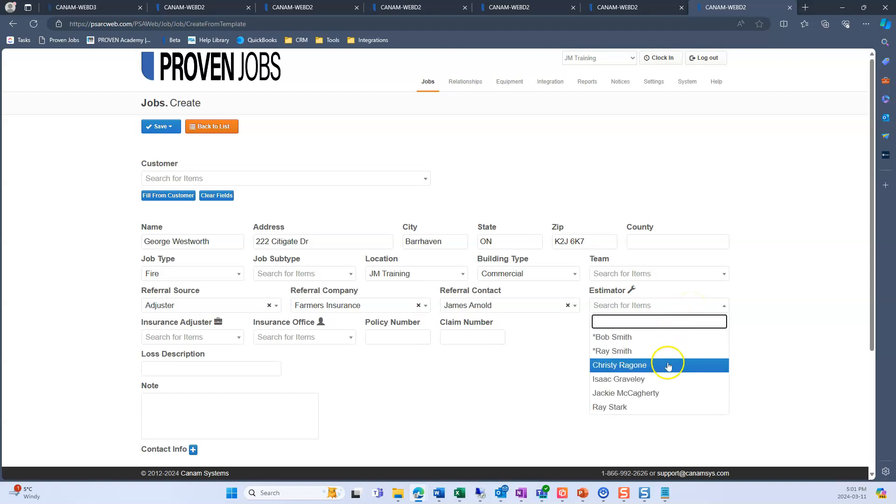
{"action": "left_click", "coordinate": [666, 379]}
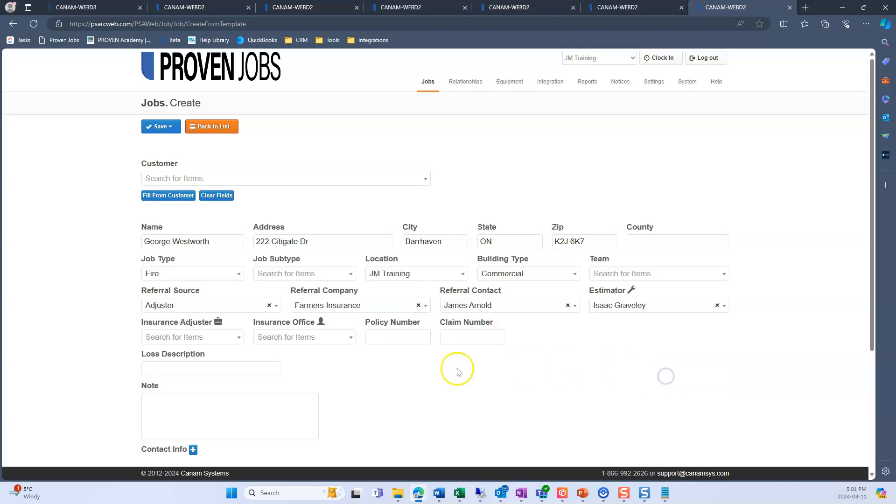
- Fill in the insurance details with Farmers Insurance as adjuster, the referral contact as insurance office, and the policy and claim numbers
{"action": "left_click", "coordinate": [217, 341]}
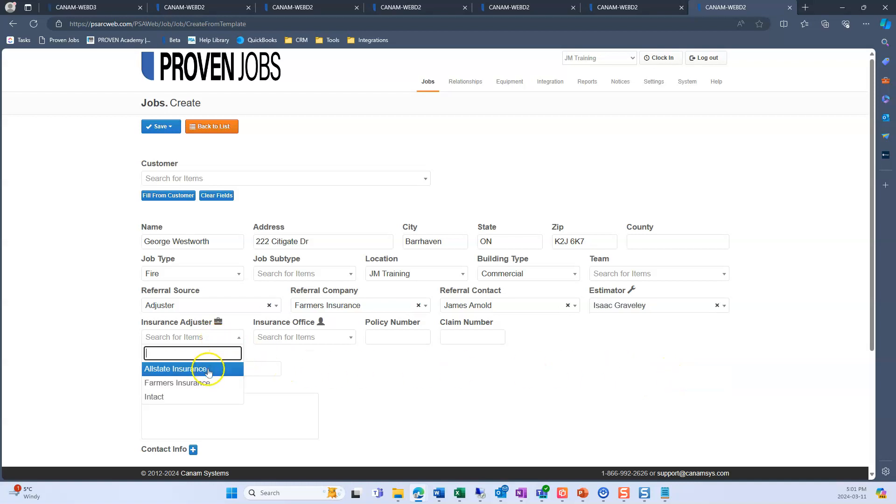
{"action": "left_click", "coordinate": [205, 383]}
{"action": "left_click", "coordinate": [320, 337]}
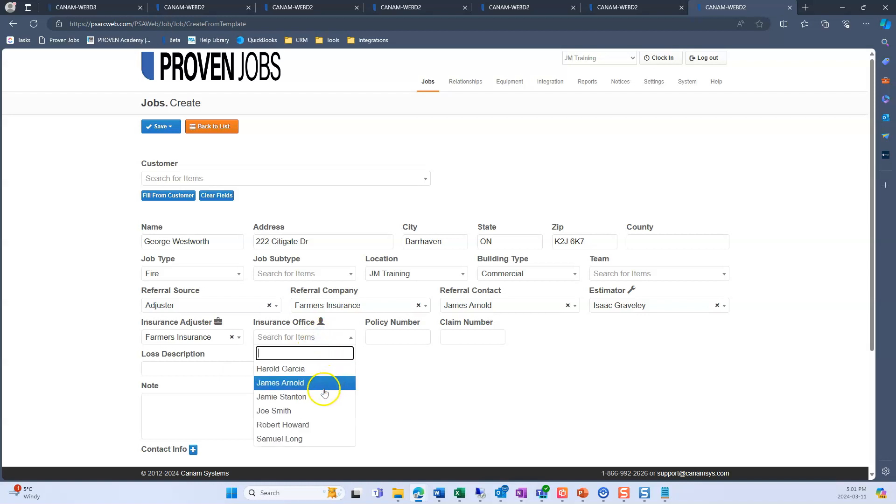
{"action": "left_click", "coordinate": [326, 383]}
{"action": "left_click", "coordinate": [394, 336]}
{"action": "left_click", "coordinate": [389, 377]}
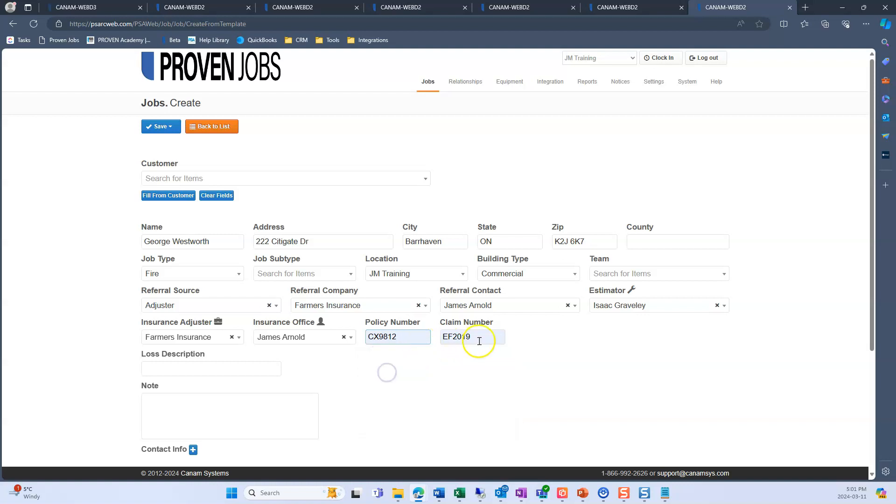
{"action": "left_click", "coordinate": [364, 376]}
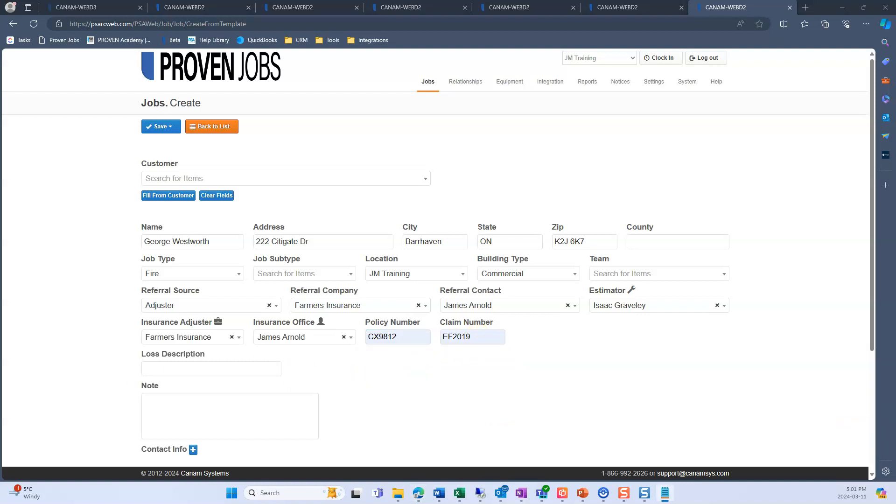
- Enter the loss description "Fire in the kitchen that affected 2 floors" and the note "Customer is often not available over the phone, please email."
{"action": "left_click", "coordinate": [174, 368]}
{"action": "type", "text": "Fire in the kitchen that affected 2 floors"}
{"action": "left_click", "coordinate": [248, 404]}
{"action": "type", "text": "Customer is often not available over the phone, please email."}
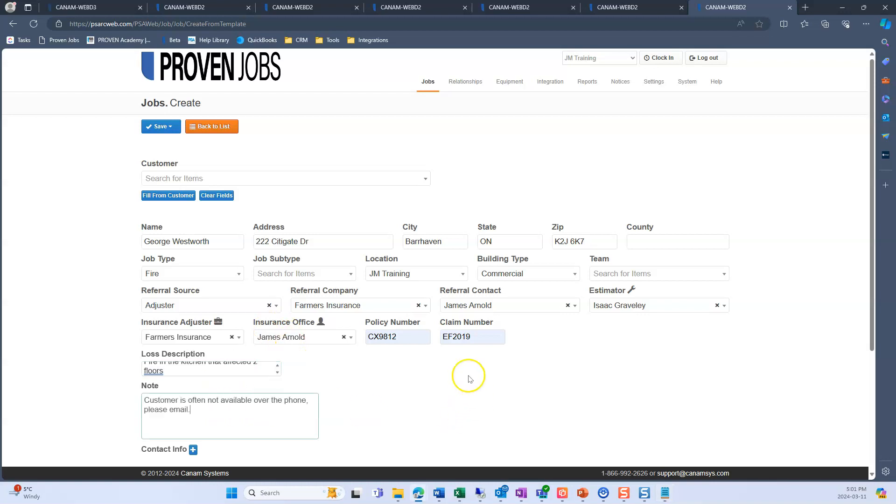
- Add a Work Email entry to the new job's contact info and enter the customer's e-mail address
{"action": "scroll", "coordinate": [434, 373], "scroll_direction": "down", "scroll_amount": 3}
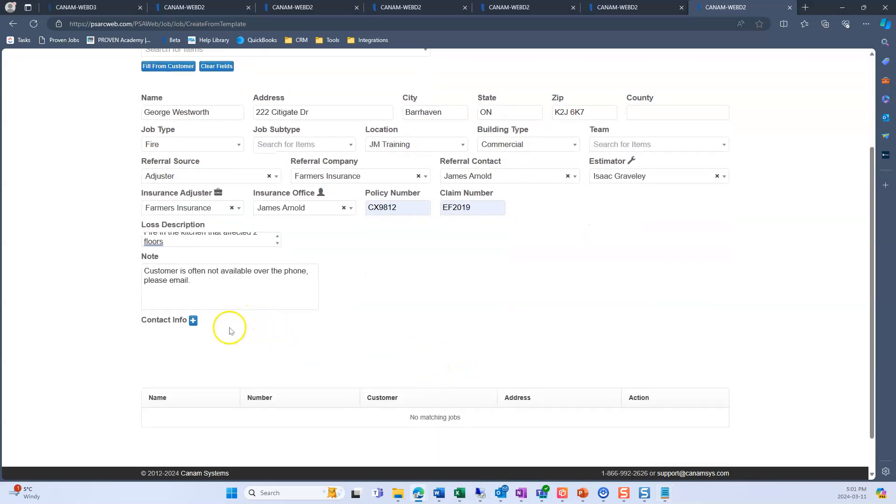
{"action": "left_click", "coordinate": [194, 320]}
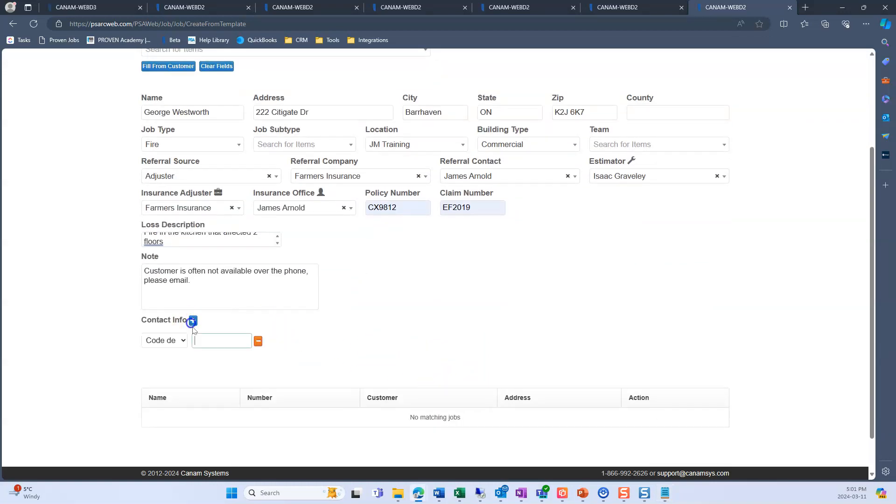
{"action": "left_click", "coordinate": [169, 340]}
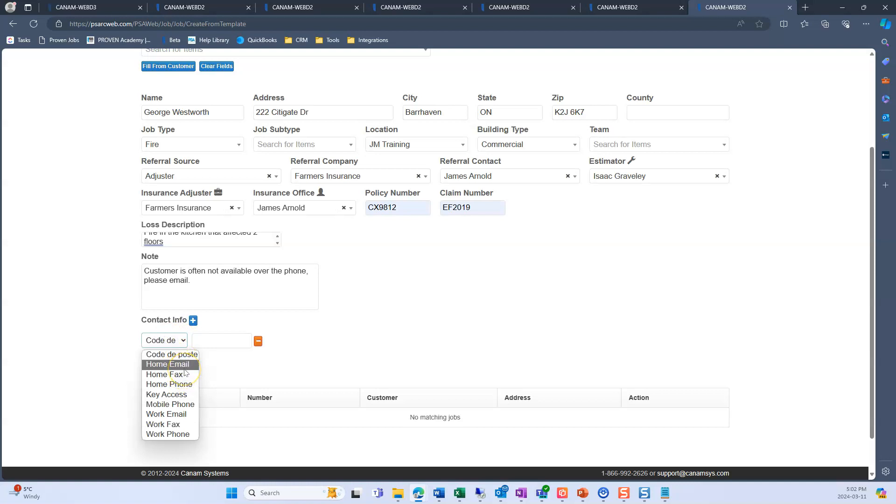
{"action": "left_click", "coordinate": [180, 414]}
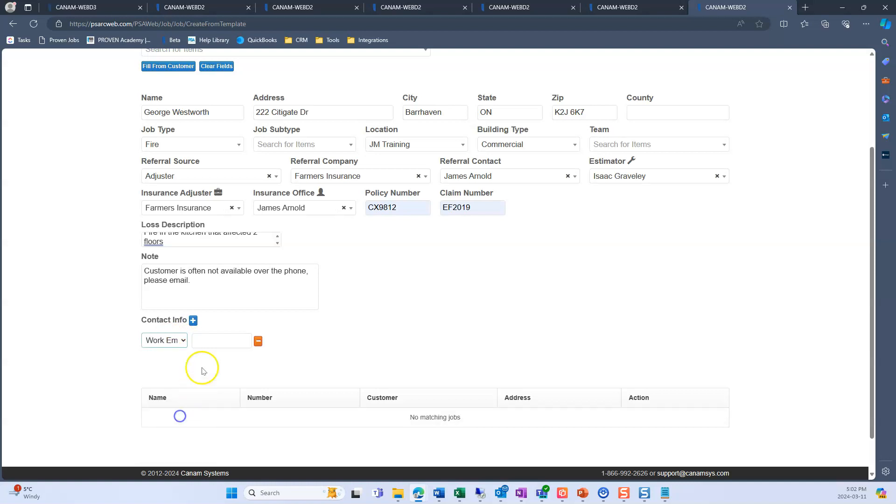
{"action": "left_click", "coordinate": [214, 339]}
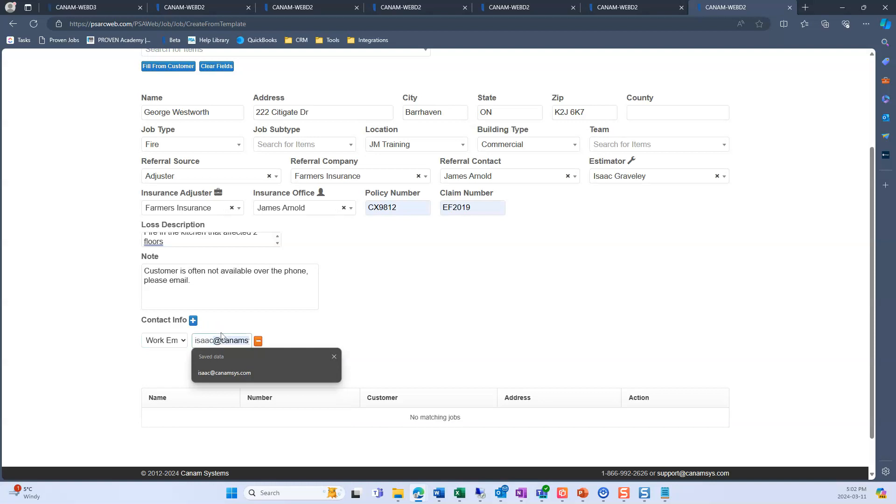
{"action": "scroll", "coordinate": [327, 281], "scroll_direction": "up", "scroll_amount": 3}
{"action": "left_click", "coordinate": [424, 428]}
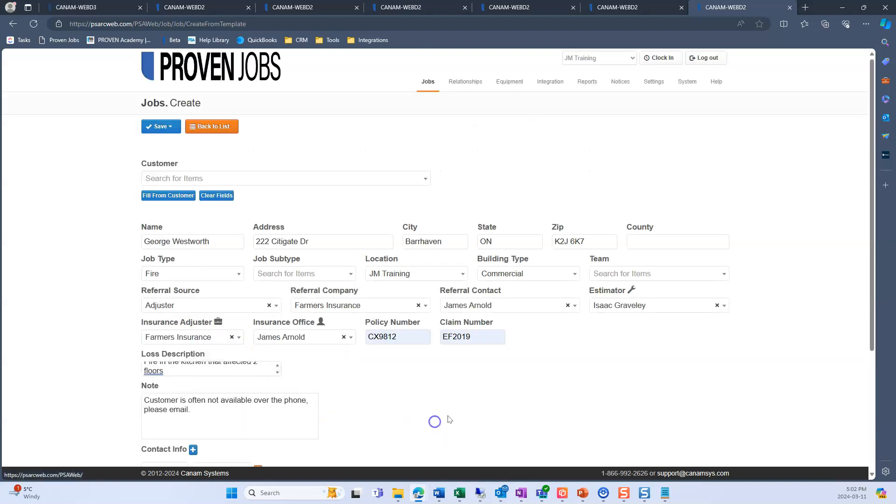
- Add a Mobile Phone contact entry with the customer's phone number and save the new job
{"action": "scroll", "coordinate": [448, 420], "scroll_direction": "down", "scroll_amount": 4}
{"action": "left_click", "coordinate": [193, 275]}
{"action": "left_click", "coordinate": [168, 317]}
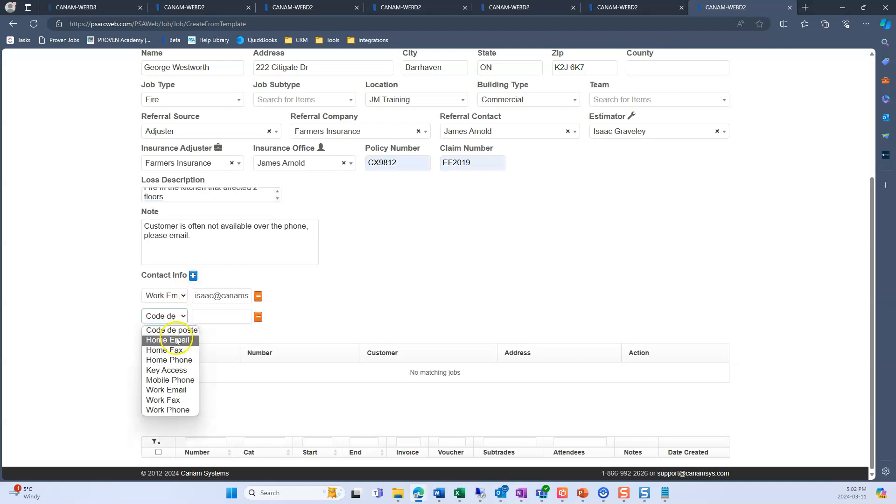
{"action": "left_click", "coordinate": [185, 381]}
{"action": "left_click", "coordinate": [212, 316]}
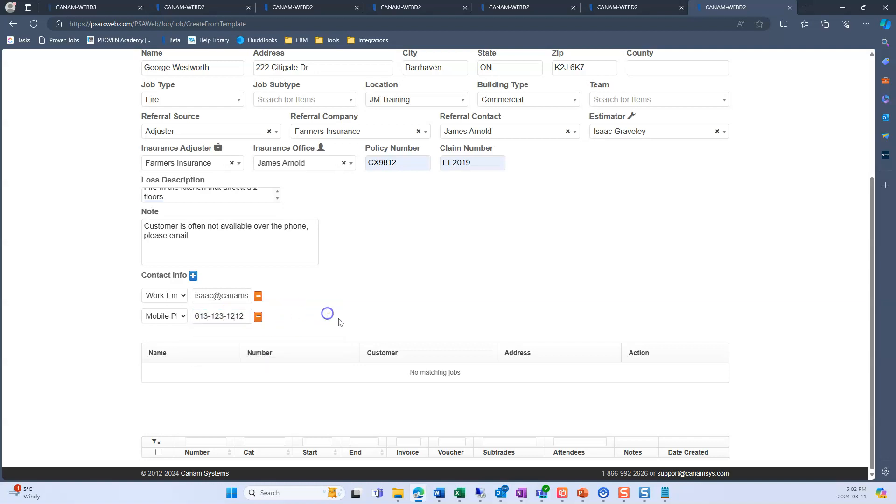
{"action": "scroll", "coordinate": [426, 374], "scroll_direction": "up", "scroll_amount": 4}
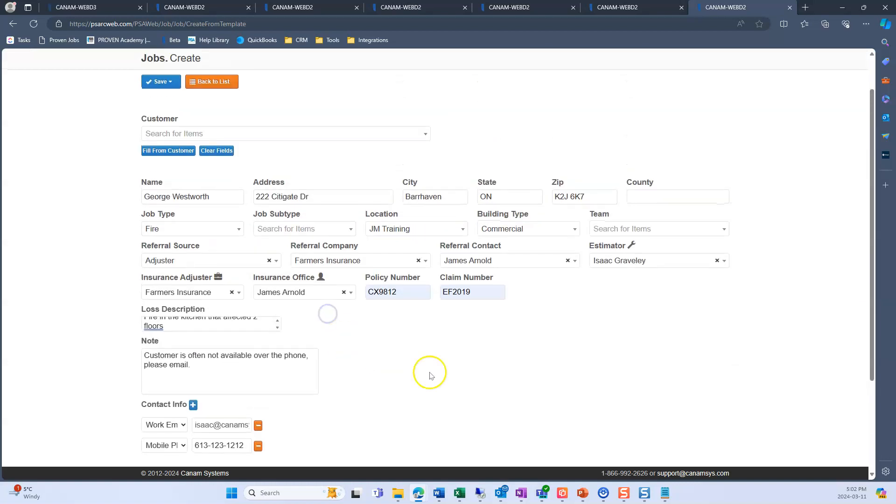
{"action": "left_click", "coordinate": [164, 127]}
{"action": "left_click", "coordinate": [173, 156]}
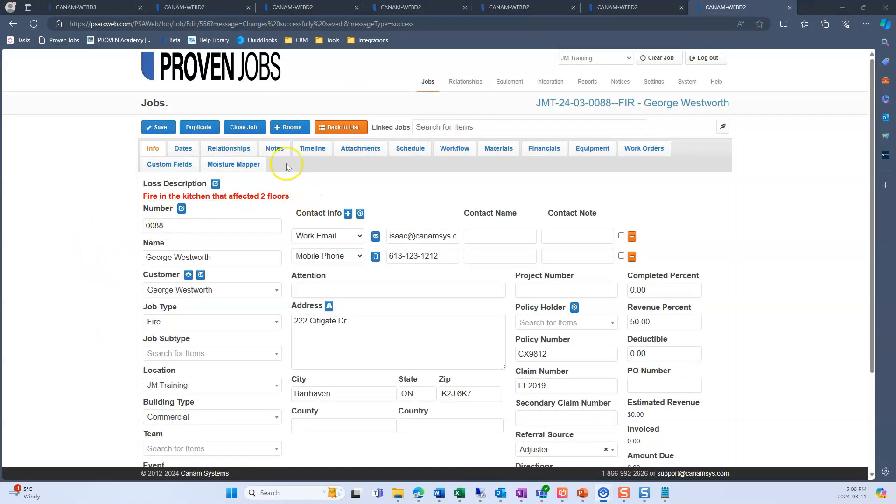
- Examine the New Job Assignment e-mail logged in the job's notes, including its full formatted text
{"action": "left_click", "coordinate": [279, 150]}
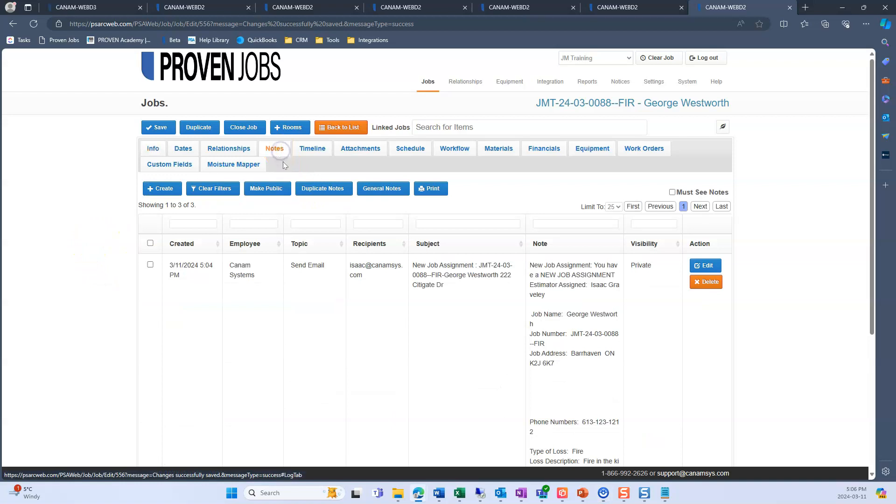
{"action": "scroll", "coordinate": [150, 250], "scroll_direction": "down", "scroll_amount": 1}
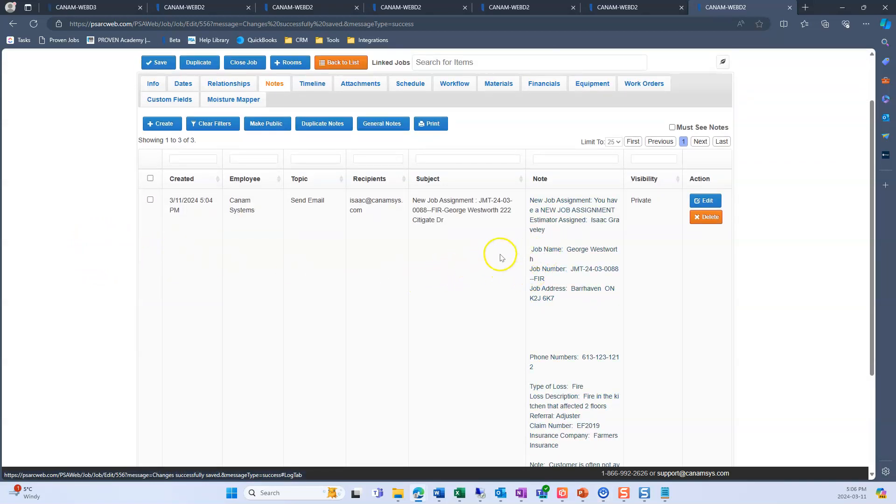
{"action": "scroll", "coordinate": [500, 257], "scroll_direction": "down", "scroll_amount": 1}
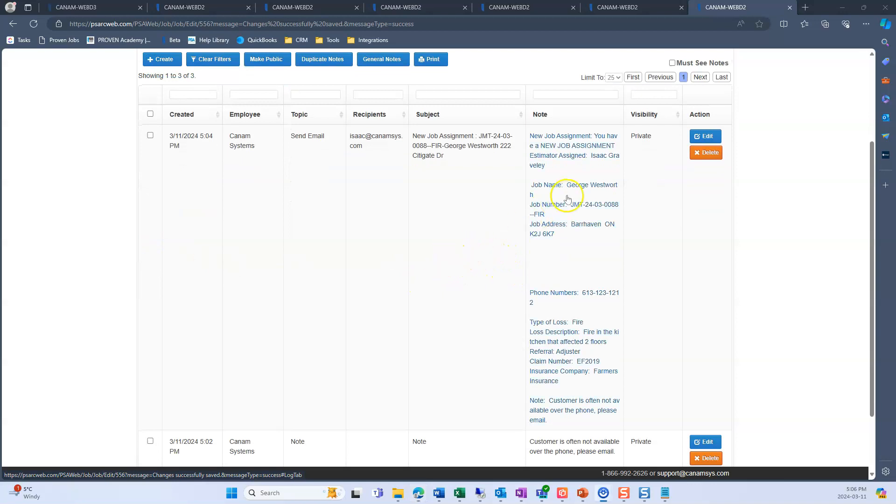
{"action": "left_click", "coordinate": [567, 199]}
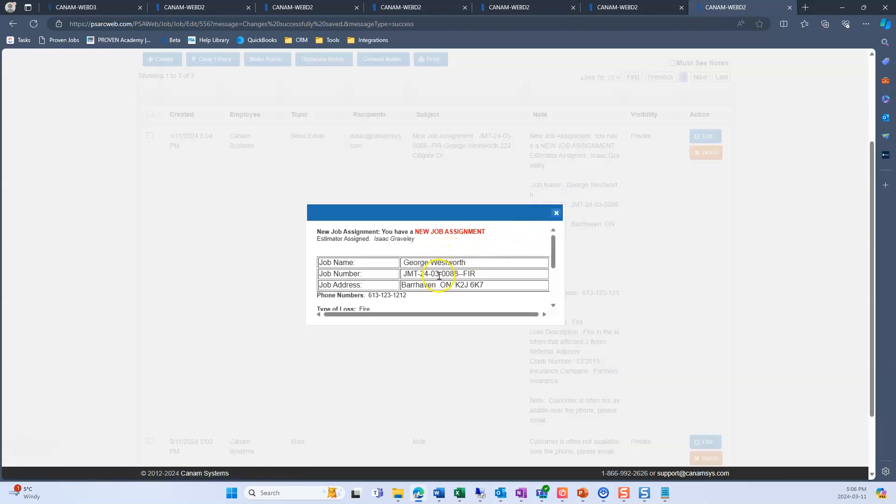
{"action": "left_click_drag", "start_coordinate": [556, 252], "coordinate": [554, 283]}
{"action": "left_click", "coordinate": [557, 213]}
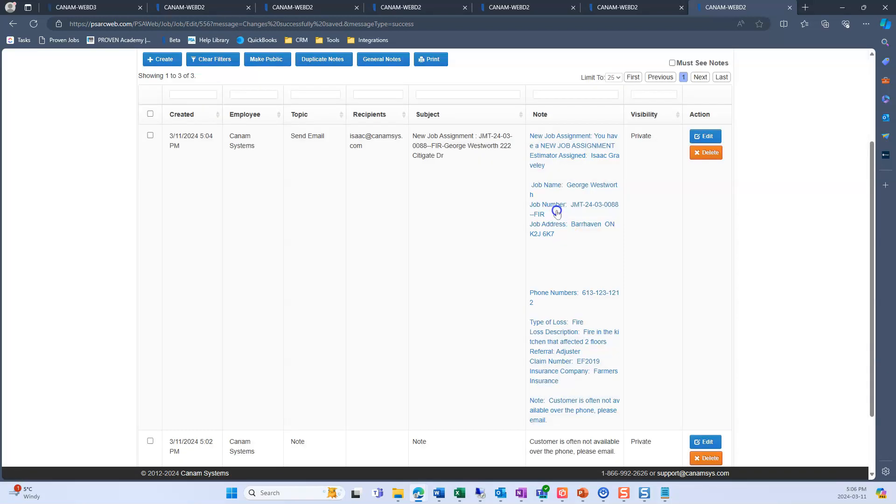
{"action": "scroll", "coordinate": [414, 240], "scroll_direction": "up", "scroll_amount": 3}
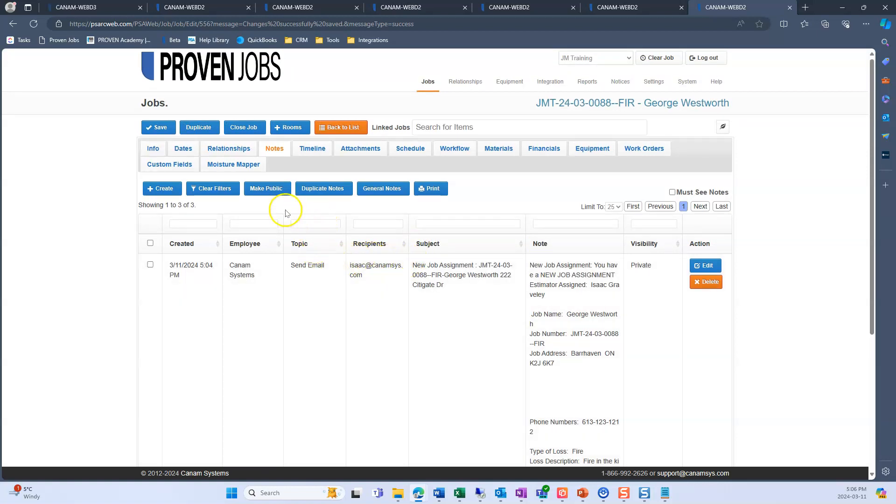
- Set the job's Actual Start date to 3/11/2024 and save the job
{"action": "left_click", "coordinate": [184, 148]}
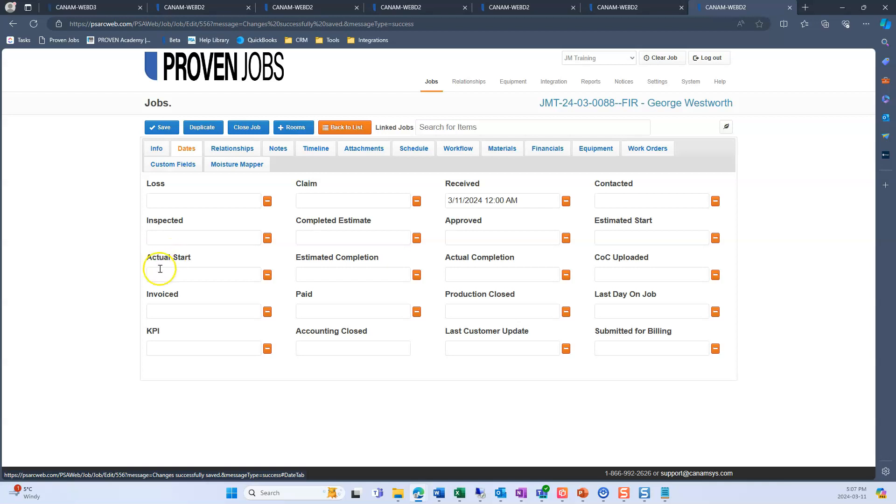
{"action": "left_click", "coordinate": [177, 274]}
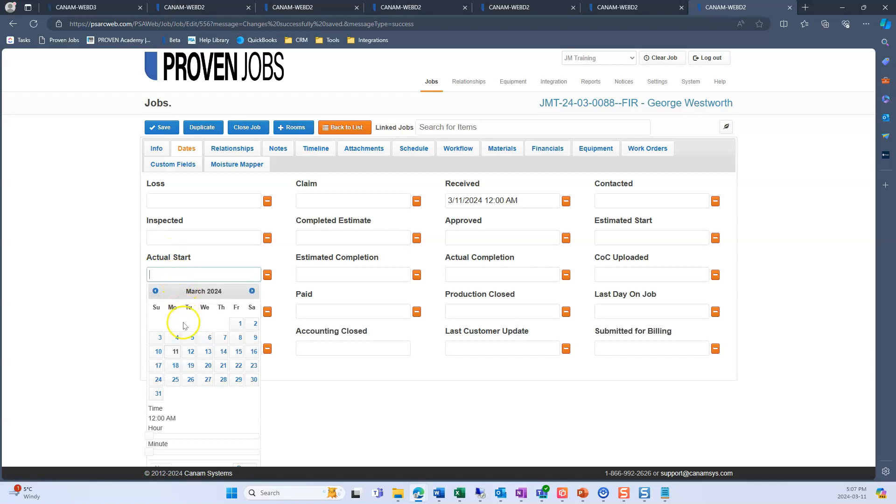
{"action": "left_click", "coordinate": [176, 351]}
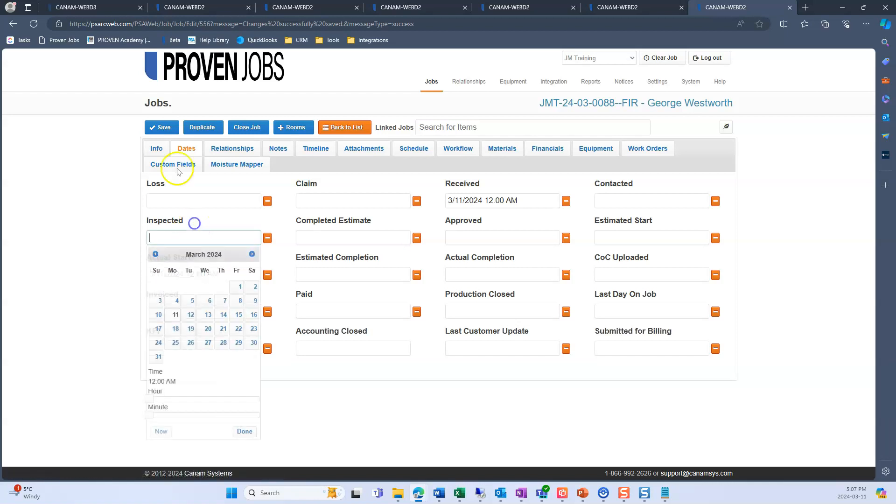
{"action": "left_click", "coordinate": [163, 128]}
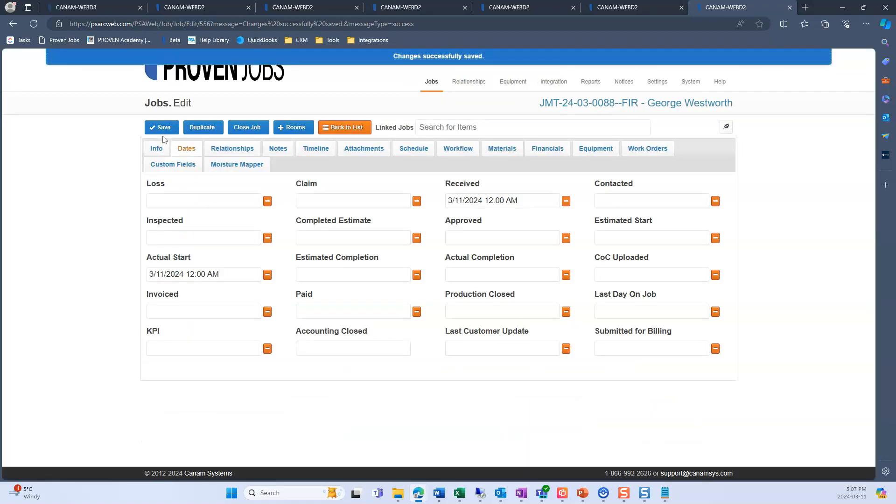
- Examine the Welcome Letter e-mail in the job's notes, including its recipient and letter text
{"action": "left_click", "coordinate": [284, 154]}
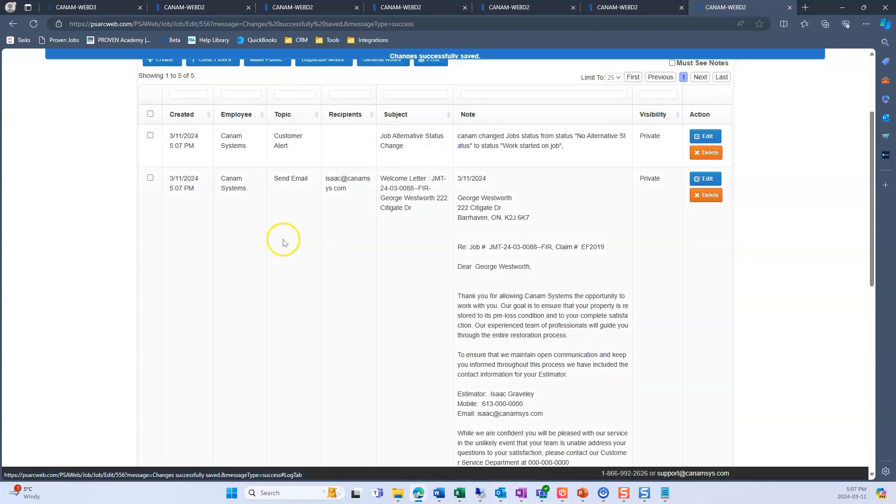
{"action": "scroll", "coordinate": [308, 234], "scroll_direction": "down", "scroll_amount": 1}
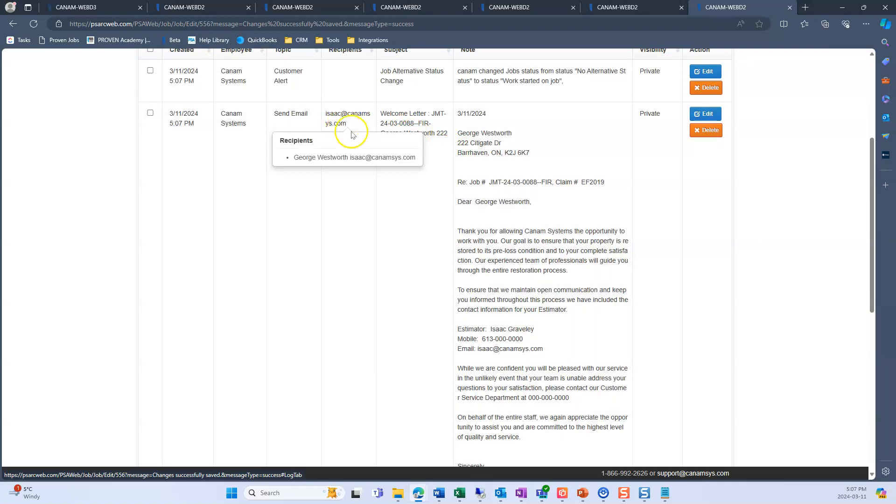
{"action": "scroll", "coordinate": [514, 161], "scroll_direction": "down", "scroll_amount": 2}
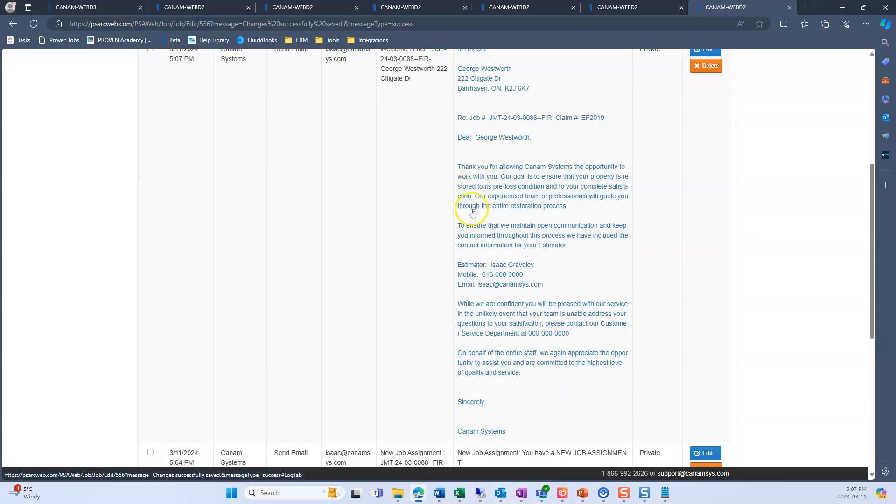
{"action": "scroll", "coordinate": [424, 213], "scroll_direction": "up", "scroll_amount": 2}
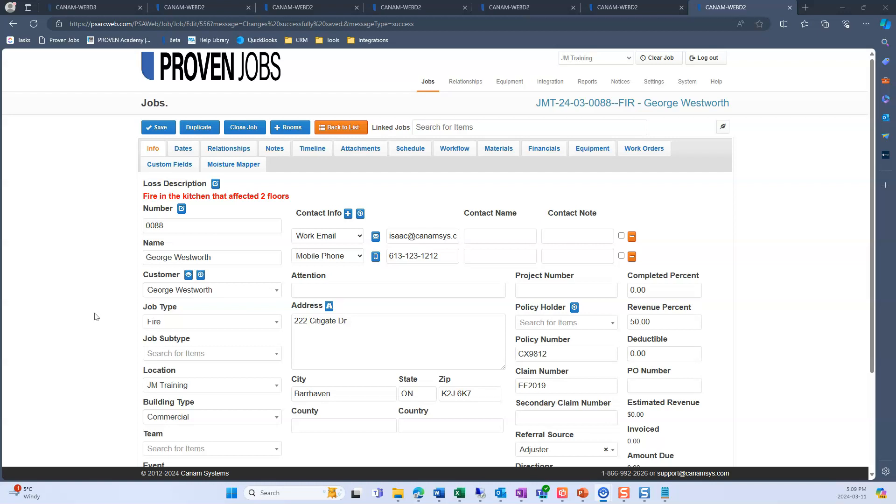
- Open a blank note template form from the Relationships section of the company settings
{"action": "mouse_move", "coordinate": [654, 83]}
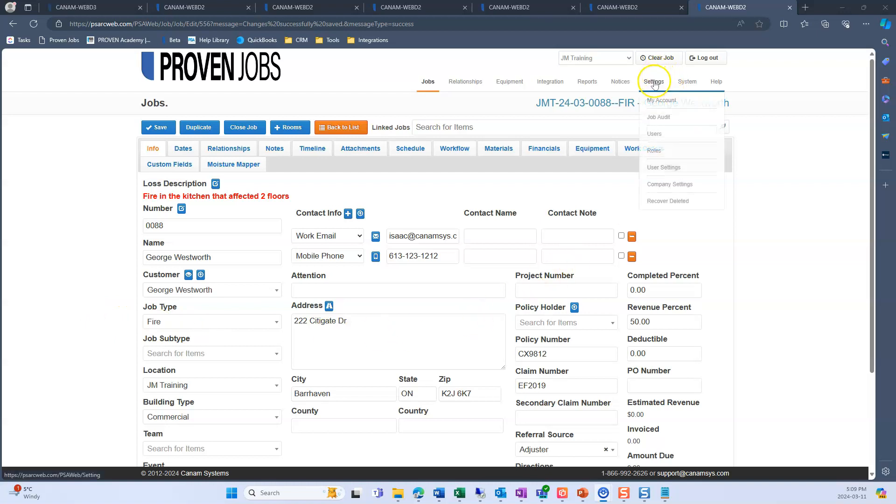
{"action": "left_click", "coordinate": [676, 184]}
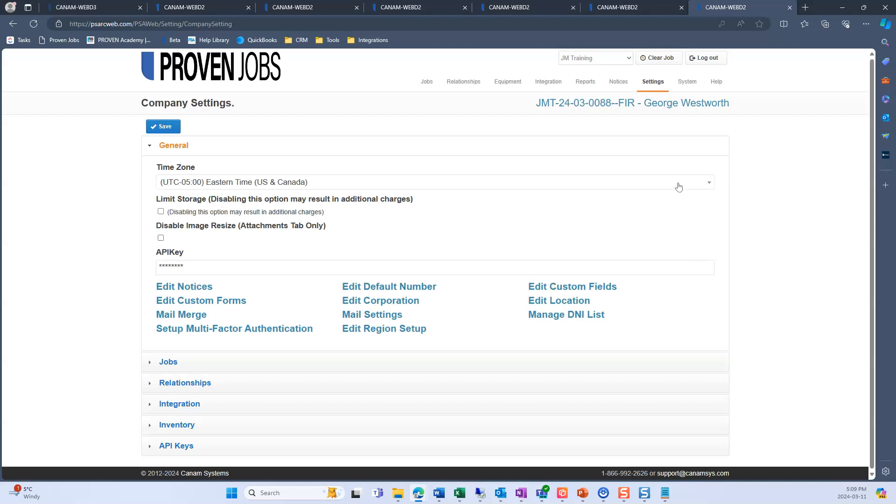
{"action": "left_click", "coordinate": [279, 383]}
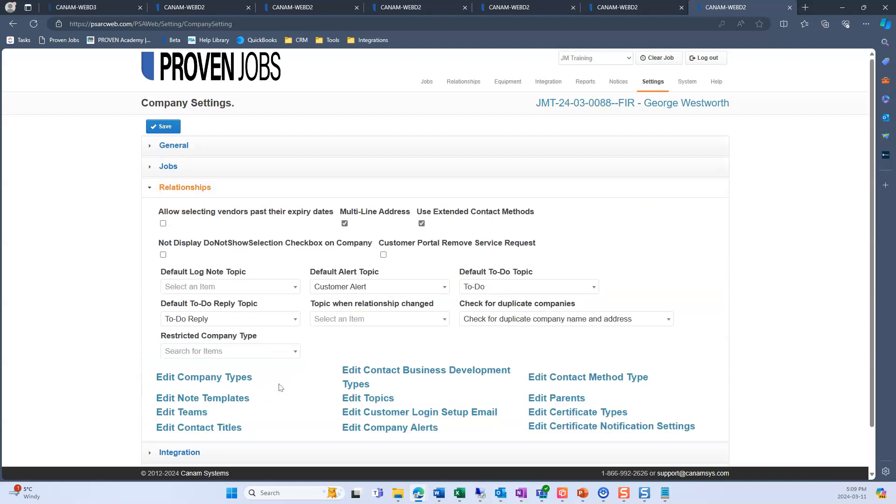
{"action": "left_click", "coordinate": [244, 399]}
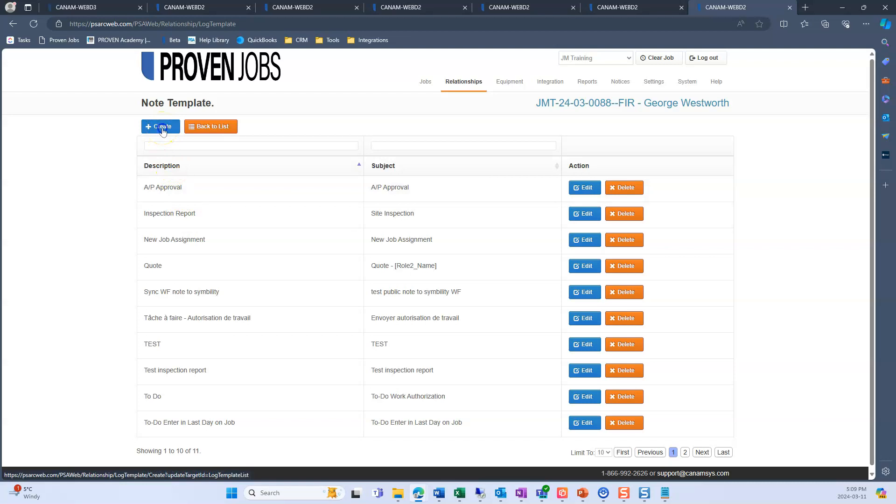
{"action": "left_click", "coordinate": [162, 127]}
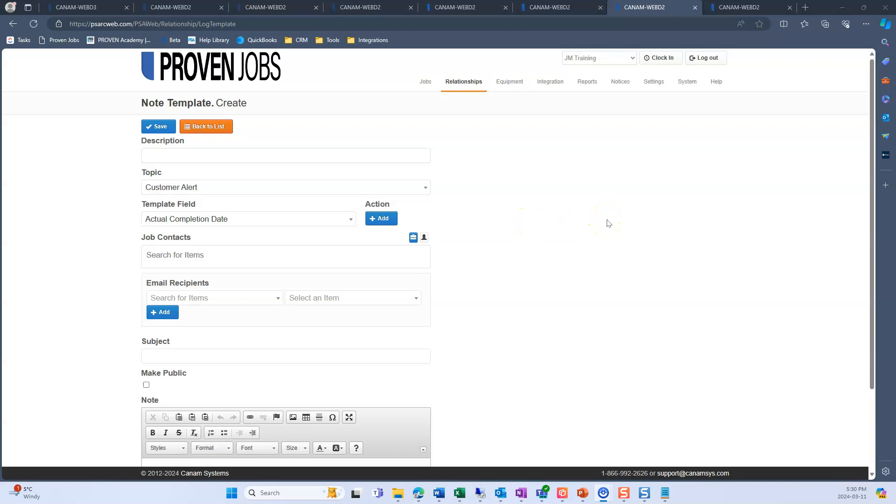
- Open the topics list from the Relationships section of the company settings
{"action": "mouse_move", "coordinate": [662, 82]}
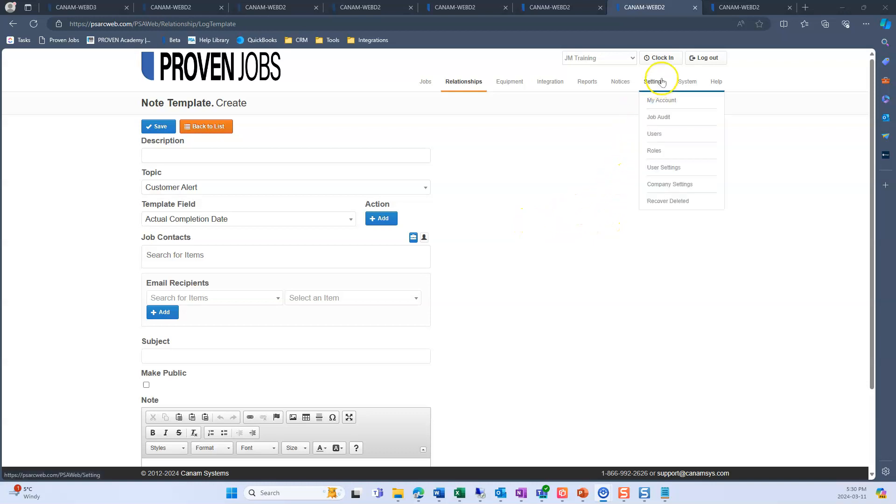
{"action": "left_click", "coordinate": [666, 183]}
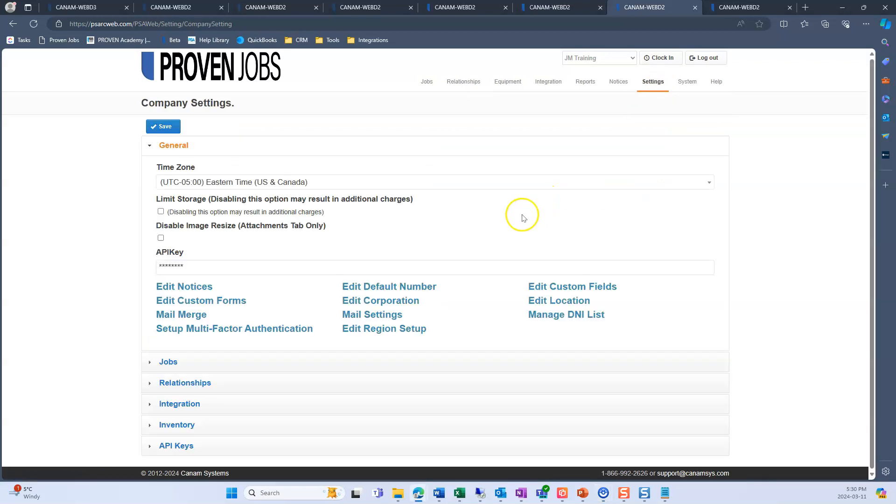
{"action": "left_click", "coordinate": [299, 378]}
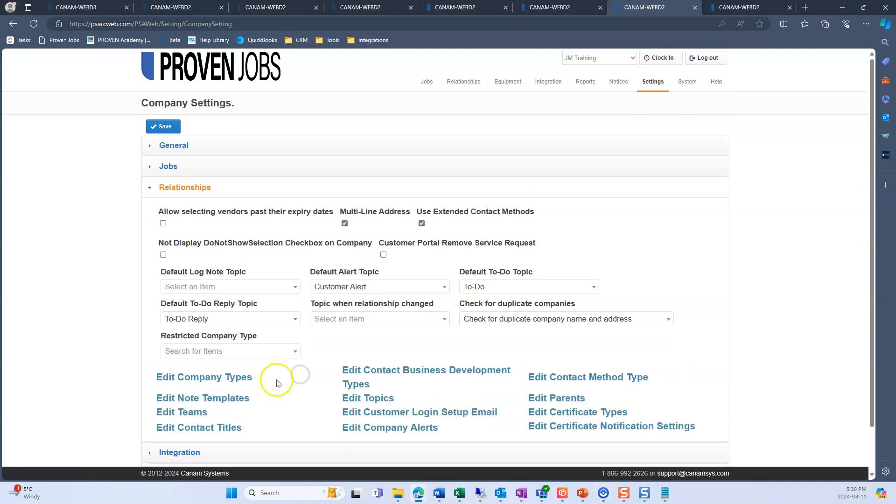
{"action": "left_click", "coordinate": [356, 399]}
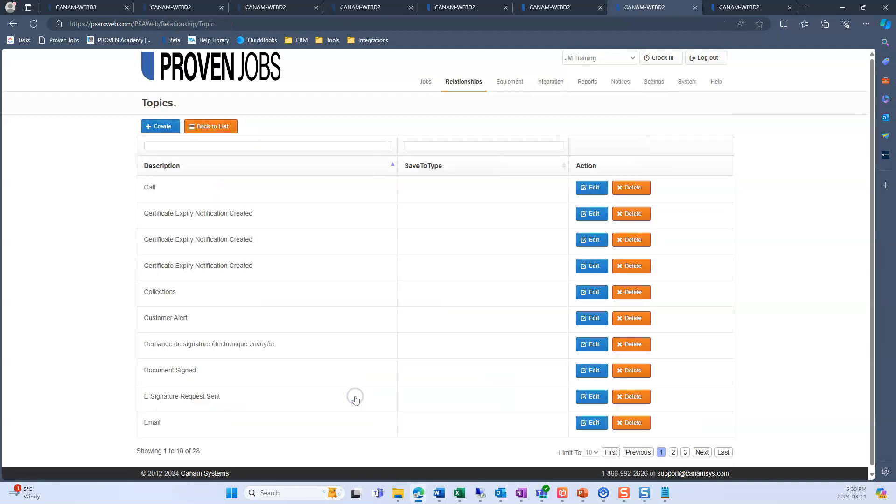
- Create a topic named Job Notification with Sync To Mobile enabled and save it
{"action": "left_click", "coordinate": [166, 133]}
{"action": "left_click", "coordinate": [198, 164]}
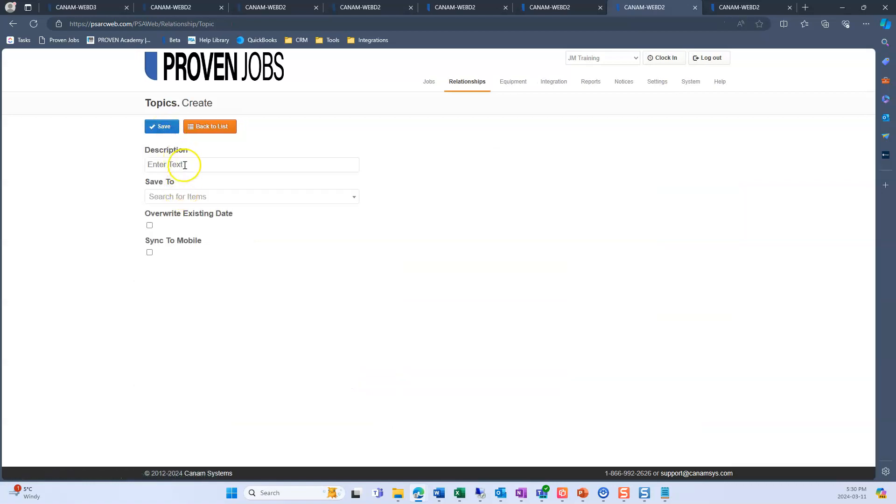
{"action": "type", "text": "Job Notification"}
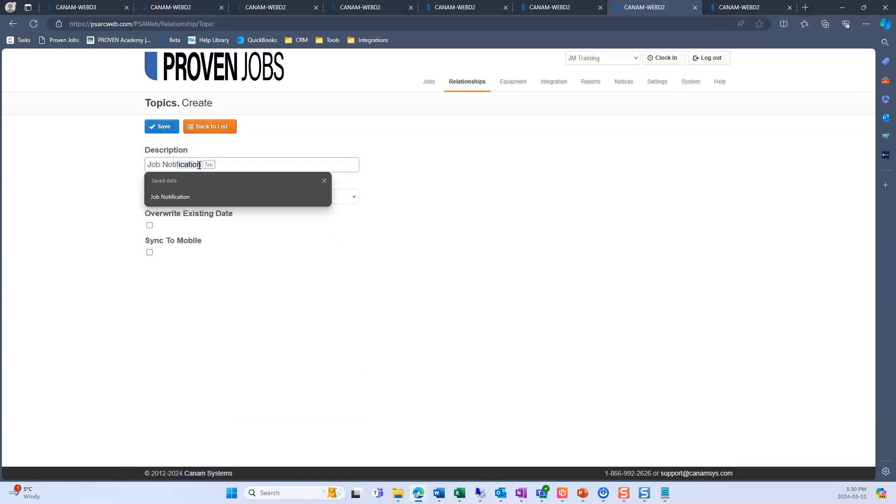
{"action": "key", "text": "Tab"}
{"action": "left_click", "coordinate": [524, 252]}
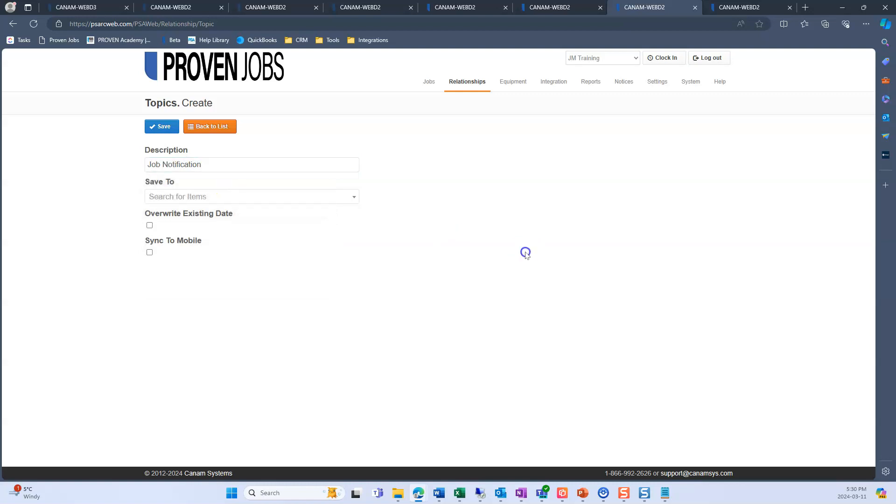
{"action": "left_click", "coordinate": [150, 253]}
{"action": "left_click", "coordinate": [164, 127]}
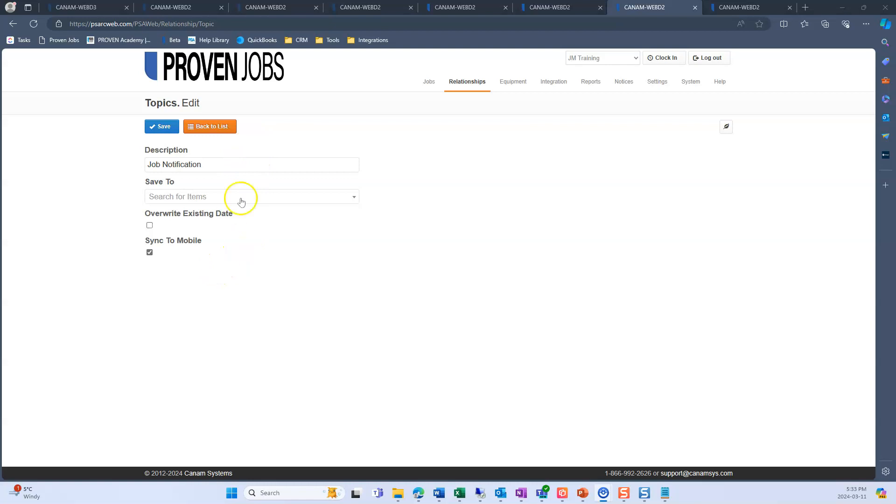
- Return to the company settings and start a new note template from the Relationships section
{"action": "left_click", "coordinate": [204, 126]}
{"action": "left_click", "coordinate": [212, 131]}
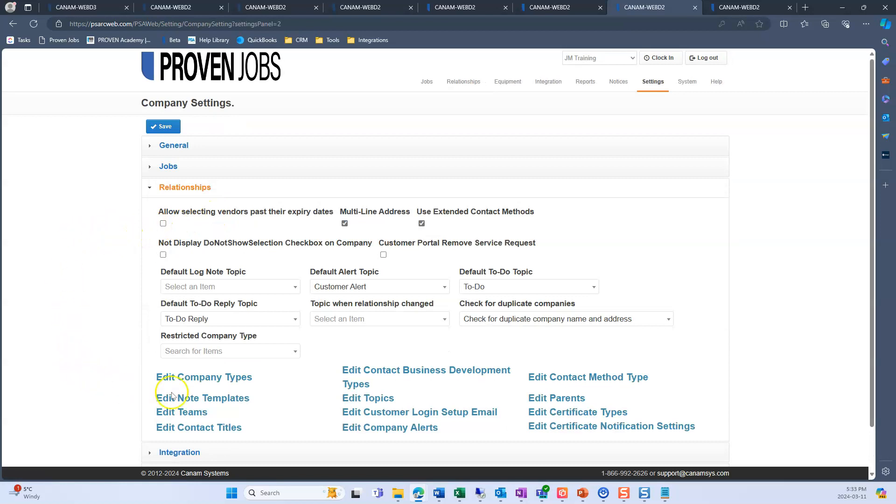
{"action": "left_click", "coordinate": [232, 399]}
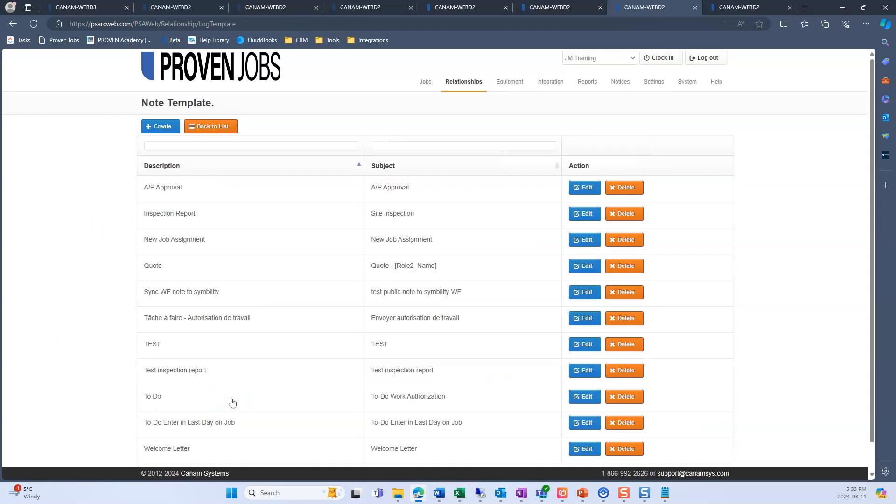
{"action": "left_click", "coordinate": [158, 133]}
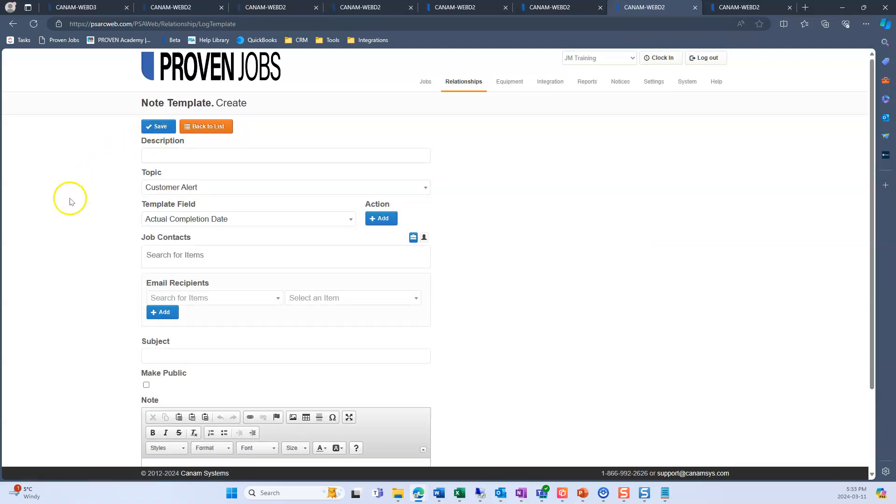
- Describe the note template as Job Approved and assign it the Job Notification topic
{"action": "left_click", "coordinate": [192, 157]}
{"action": "type", "text": "Job Approved"}
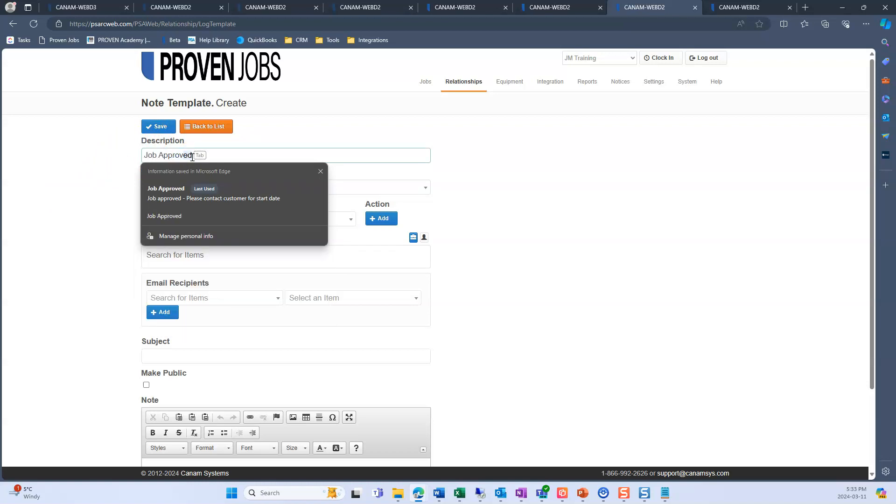
{"action": "key", "text": "Tab"}
{"action": "left_click", "coordinate": [490, 169]}
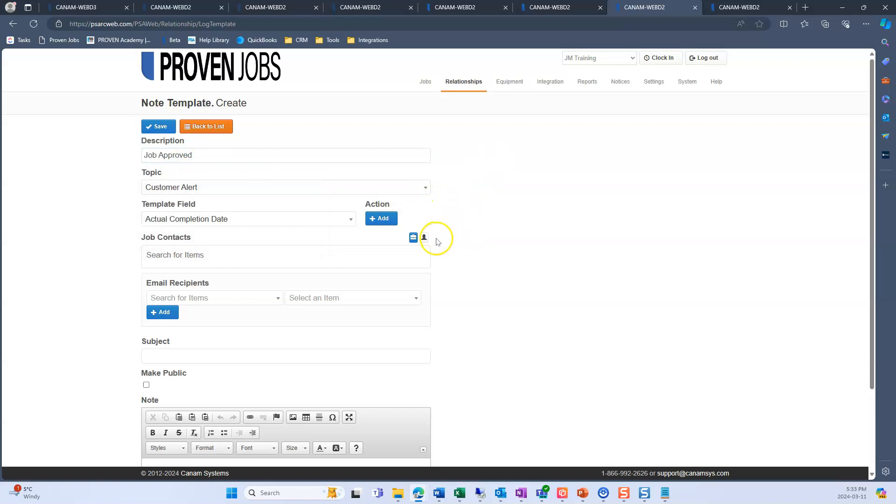
{"action": "left_click", "coordinate": [260, 191]}
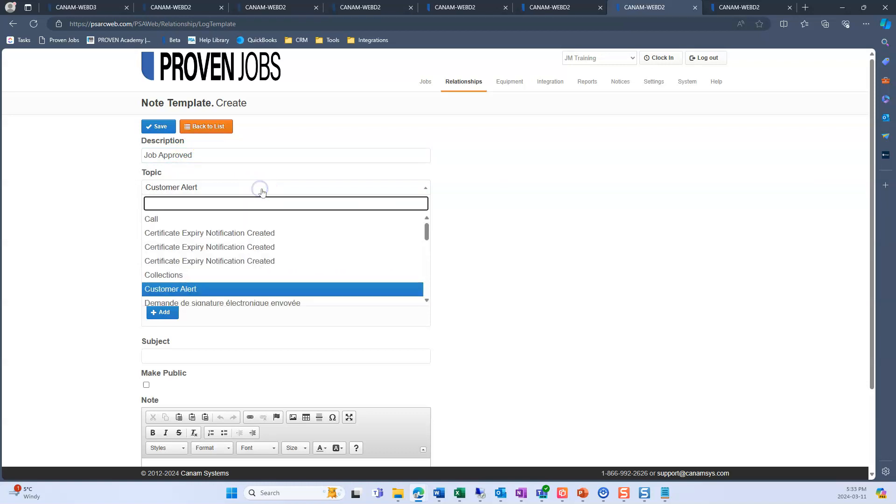
{"action": "type", "text": "job not"}
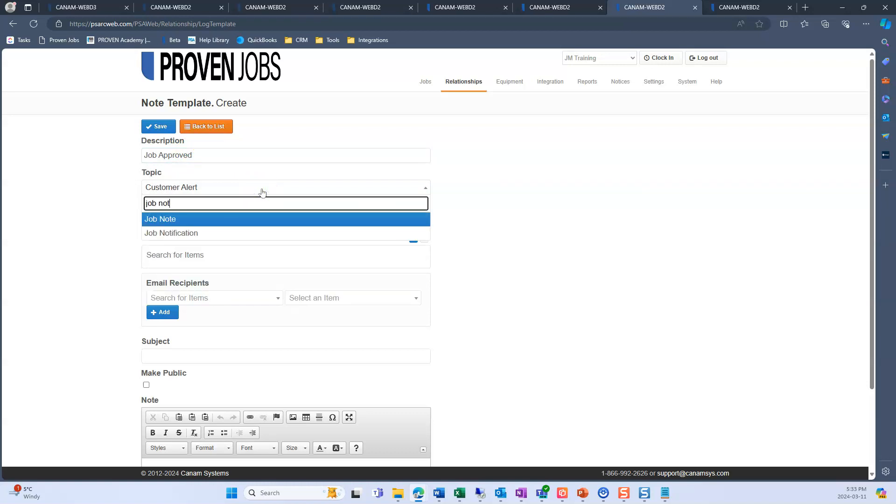
{"action": "left_click", "coordinate": [216, 233]}
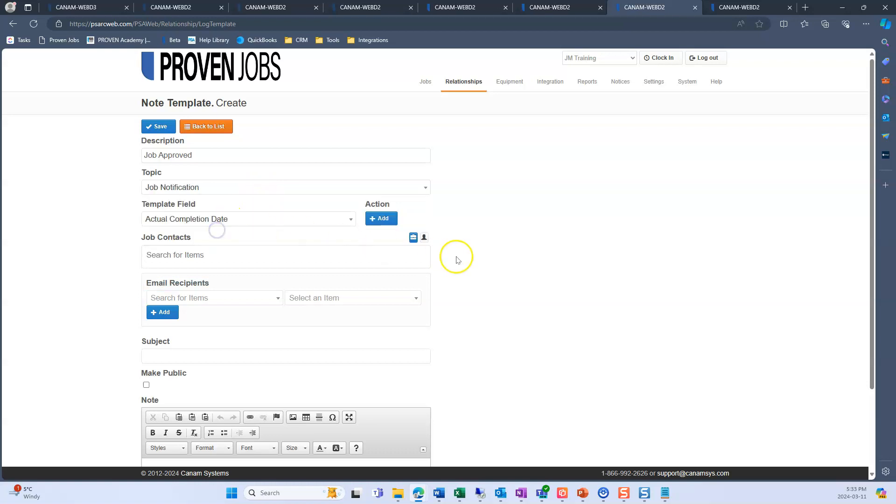
- Enter "Job approved - contact customer for start date" as the template's subject
{"action": "scroll", "coordinate": [458, 257], "scroll_direction": "down", "scroll_amount": 2}
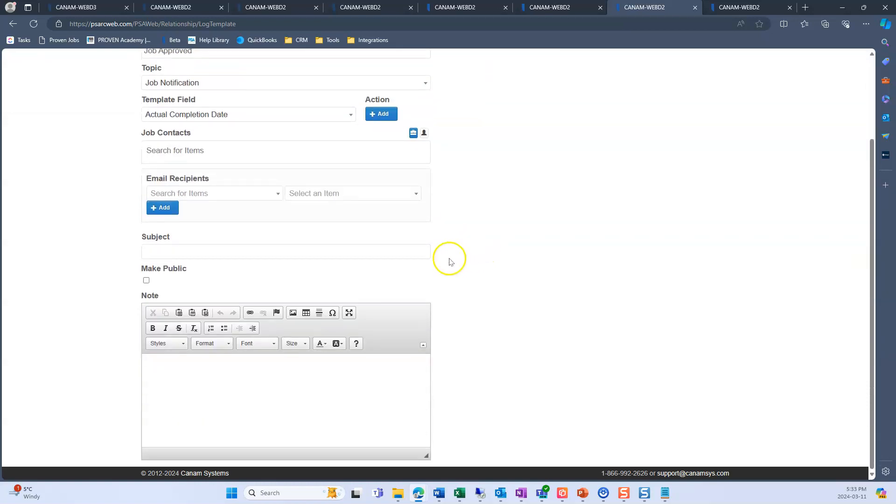
{"action": "left_click", "coordinate": [367, 255]}
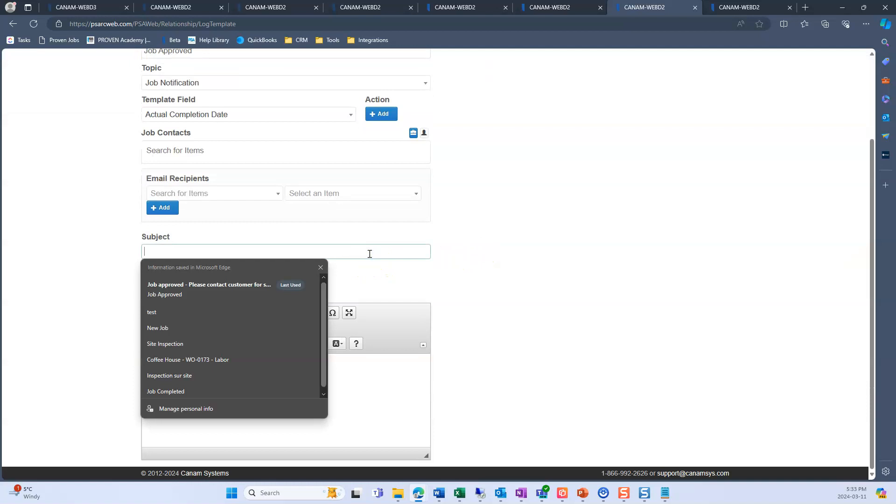
{"action": "type", "text": "Job approve"}
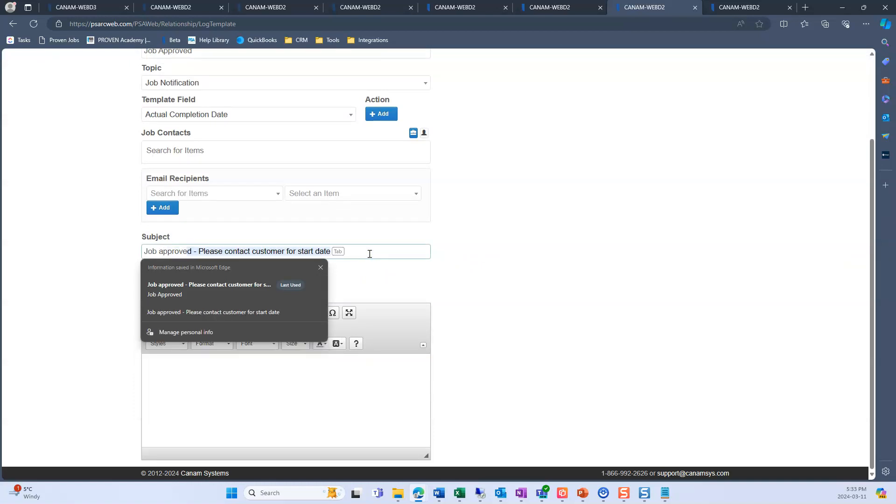
{"action": "type", "text": "d - contact customer for start date"}
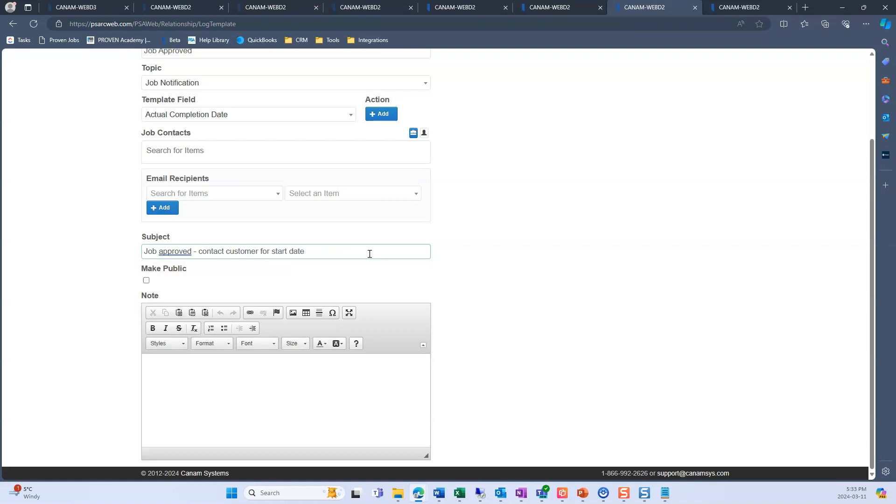
{"action": "left_click", "coordinate": [504, 257]}
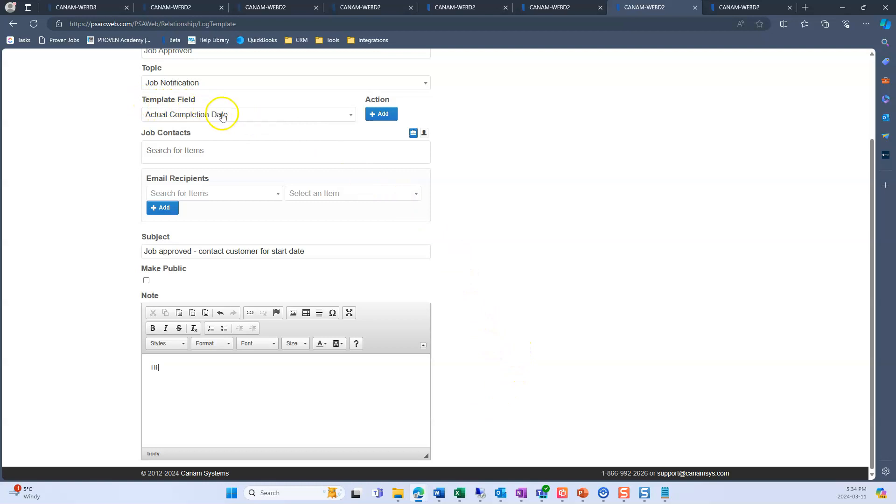
- Complete the "Hi" greeting in the note body with the Project Manager Name - R2 template field
{"action": "left_click", "coordinate": [274, 115]}
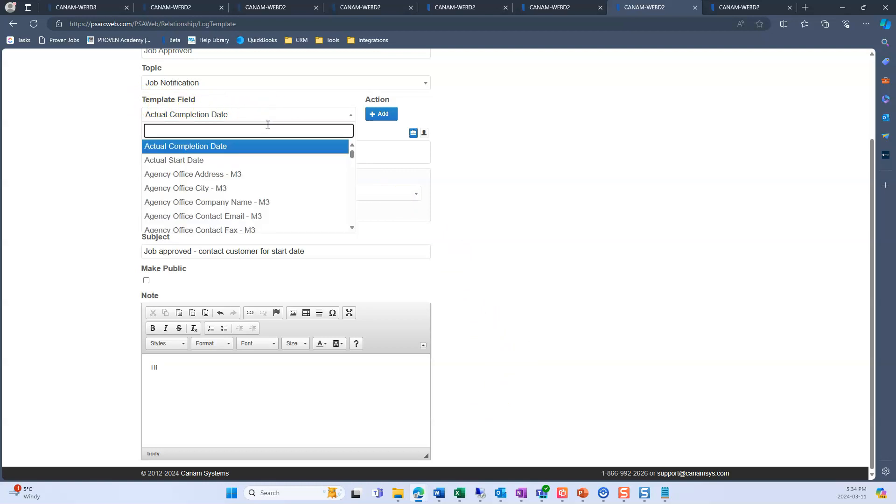
{"action": "type", "text": "pro"}
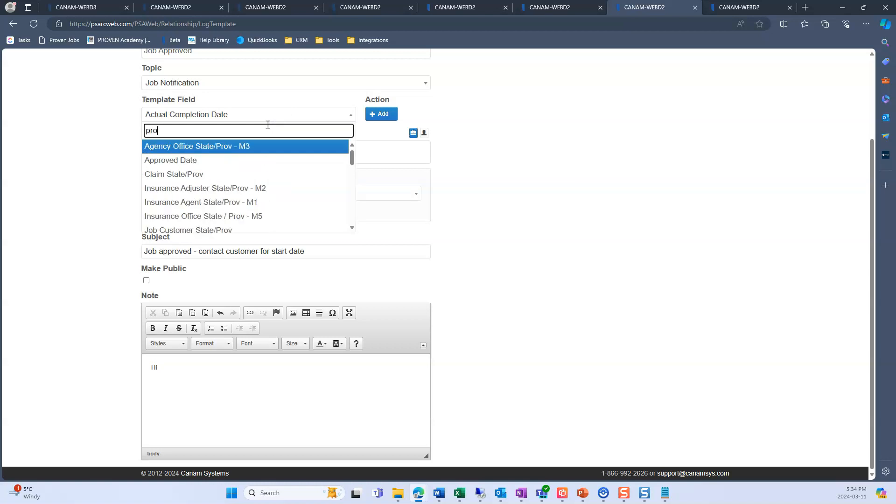
{"action": "type", "text": "ject manag"}
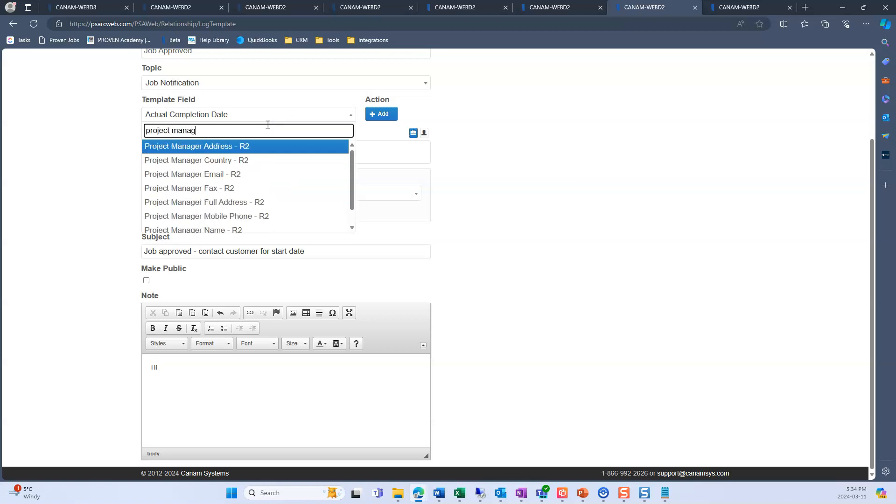
{"action": "scroll", "coordinate": [266, 160], "scroll_direction": "down", "scroll_amount": 2}
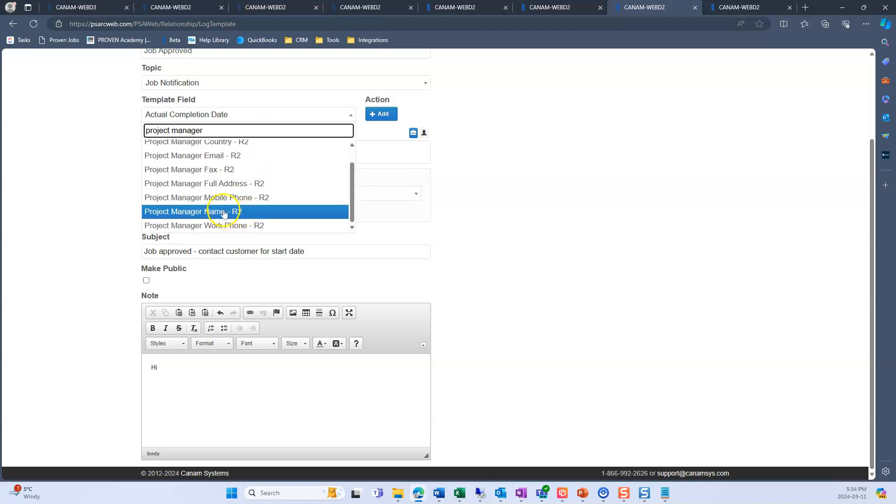
{"action": "left_click", "coordinate": [225, 213]}
{"action": "left_click", "coordinate": [381, 115]}
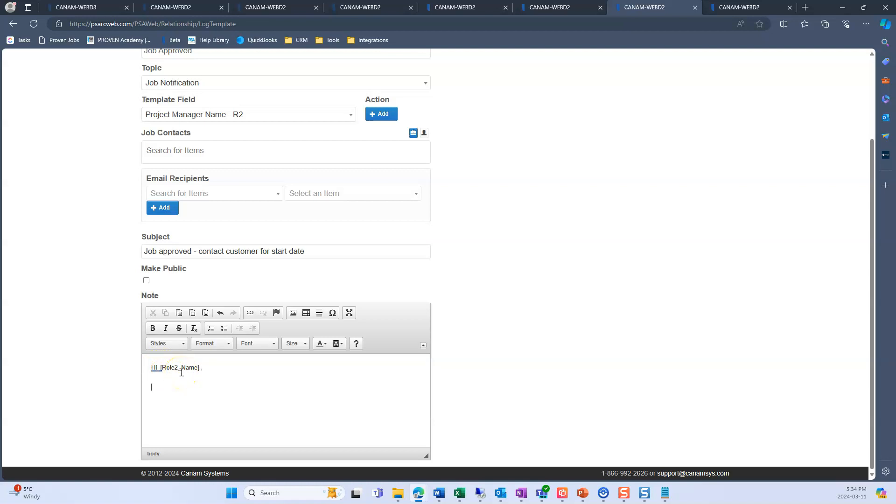
- Add the sentence "The following job has been approved and assigned to you." below the greeting in the note
{"action": "key", "text": "Return"}
{"action": "type", "text": "The following job has been approved and assigned to you."}
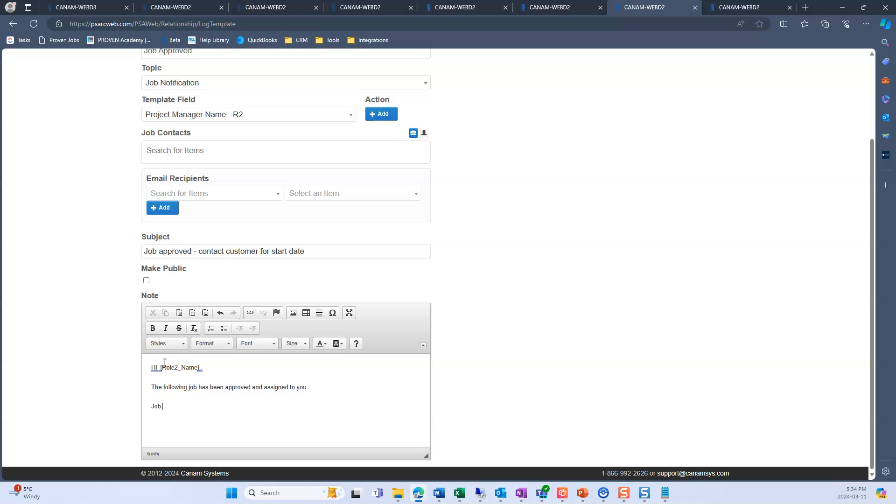
{"action": "type", "text": "me:"}
- Add a "Job Name:" line to the note body and insert the Job Name template field after it
{"action": "left_click", "coordinate": [242, 115]}
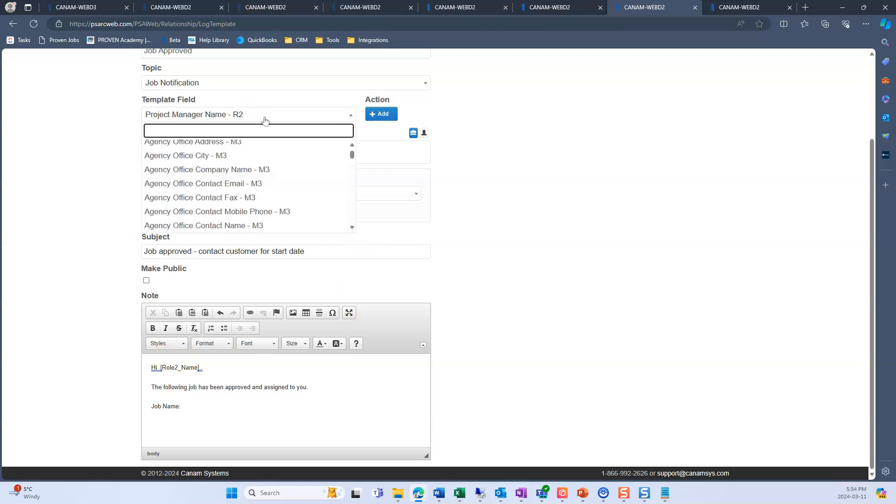
{"action": "type", "text": "name"}
{"action": "scroll", "coordinate": [290, 160], "scroll_direction": "up", "scroll_amount": 5}
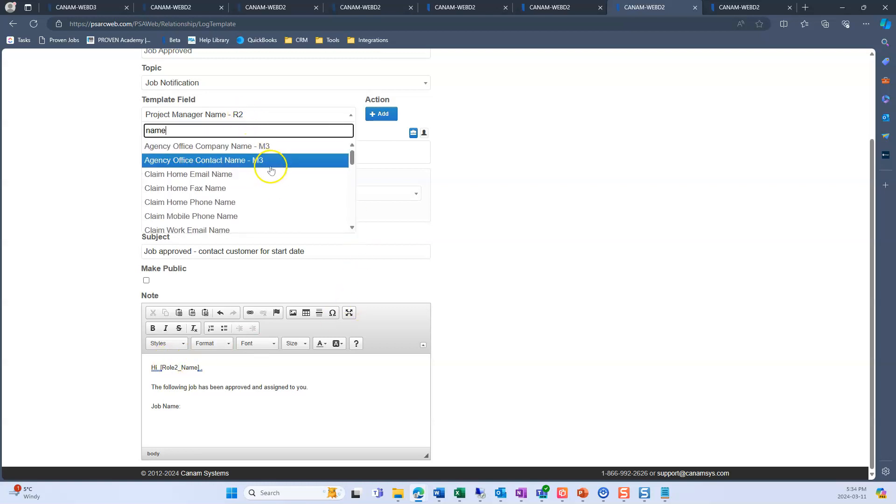
{"action": "scroll", "coordinate": [206, 289], "scroll_direction": "down", "scroll_amount": 3}
{"action": "scroll", "coordinate": [217, 281], "scroll_direction": "down", "scroll_amount": 5}
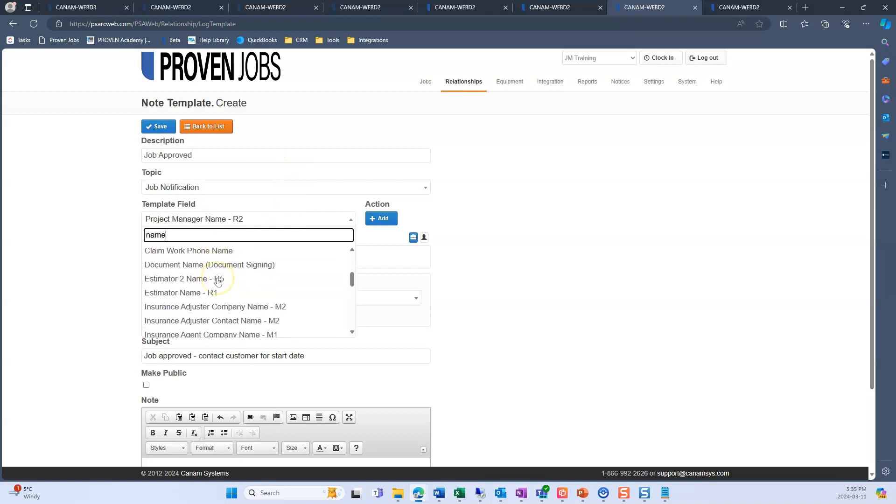
{"action": "scroll", "coordinate": [226, 290], "scroll_direction": "down", "scroll_amount": 4}
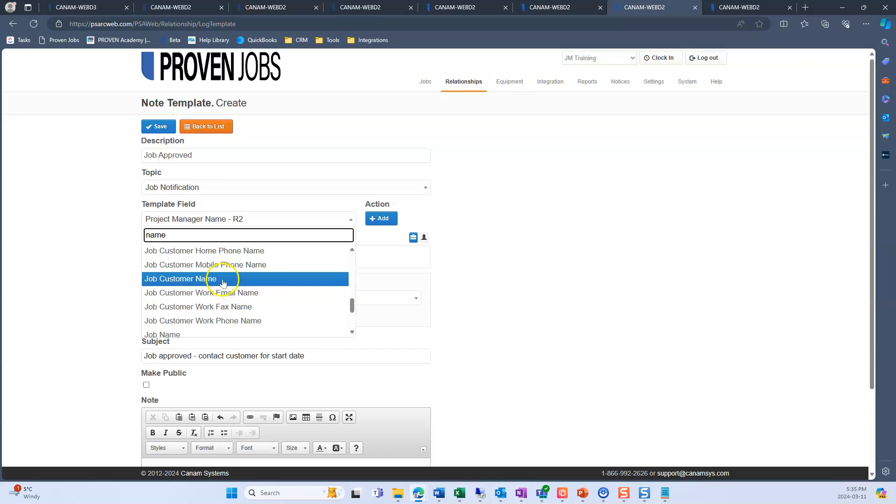
{"action": "scroll", "coordinate": [202, 325], "scroll_direction": "down", "scroll_amount": 1}
{"action": "left_click", "coordinate": [202, 326]}
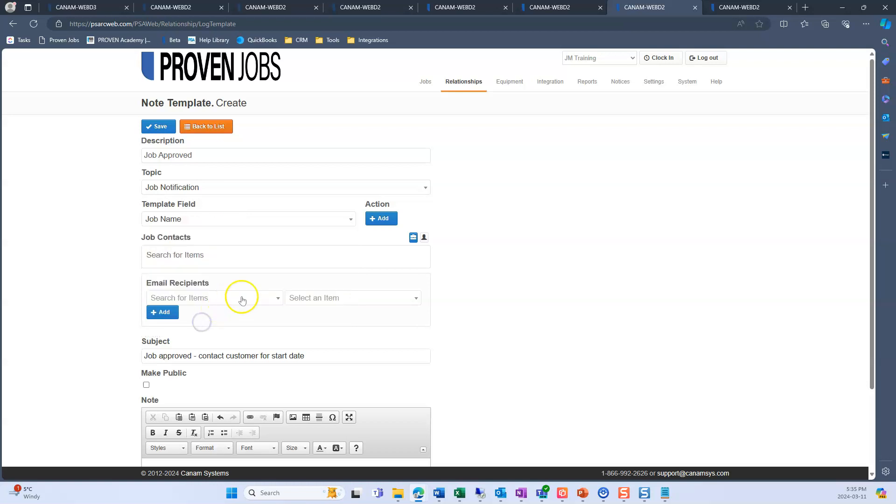
{"action": "scroll", "coordinate": [472, 198], "scroll_direction": "down", "scroll_amount": 1}
{"action": "left_click", "coordinate": [384, 154]}
{"action": "scroll", "coordinate": [219, 383], "scroll_direction": "down", "scroll_amount": 1}
- Add a "Job Number:" line below the job name in the note and insert the Job Number template field after it
{"action": "left_click", "coordinate": [217, 407]}
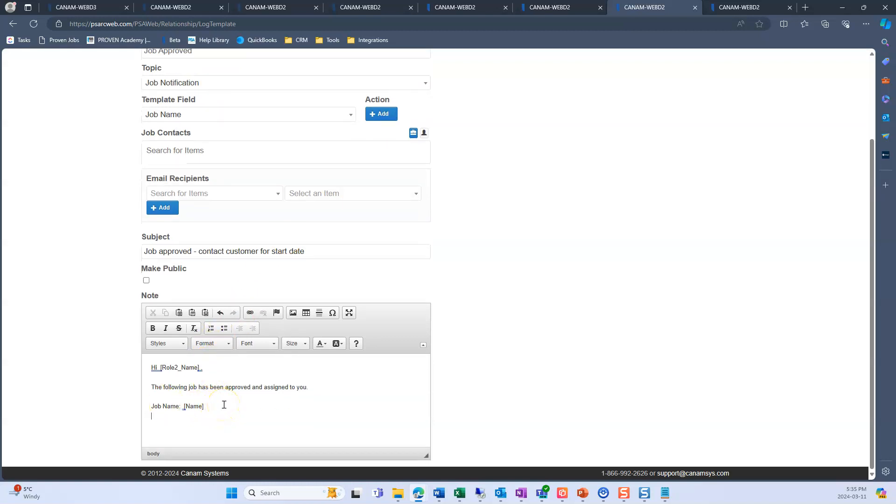
{"action": "type", "text": "Job Number:"}
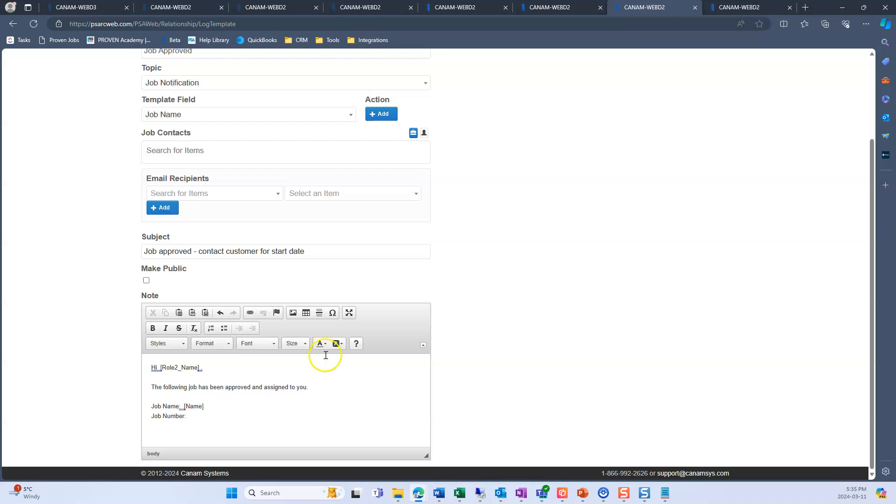
{"action": "left_click", "coordinate": [333, 119]}
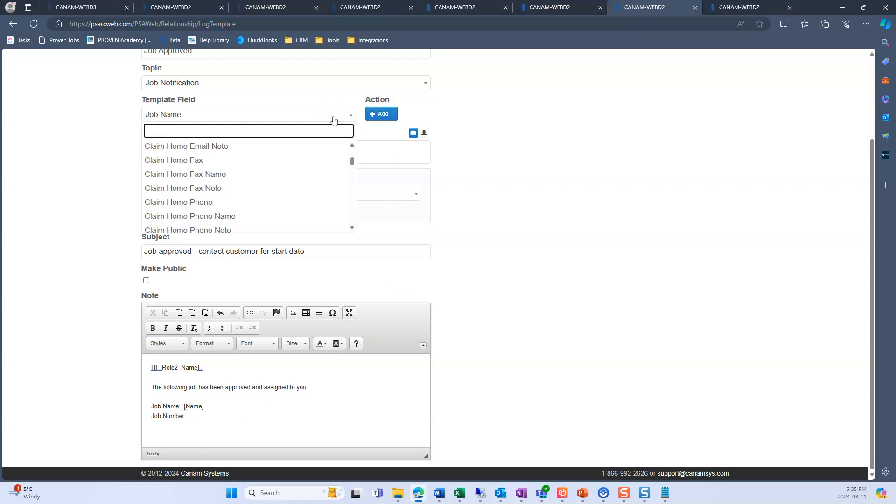
{"action": "type", "text": "job n"}
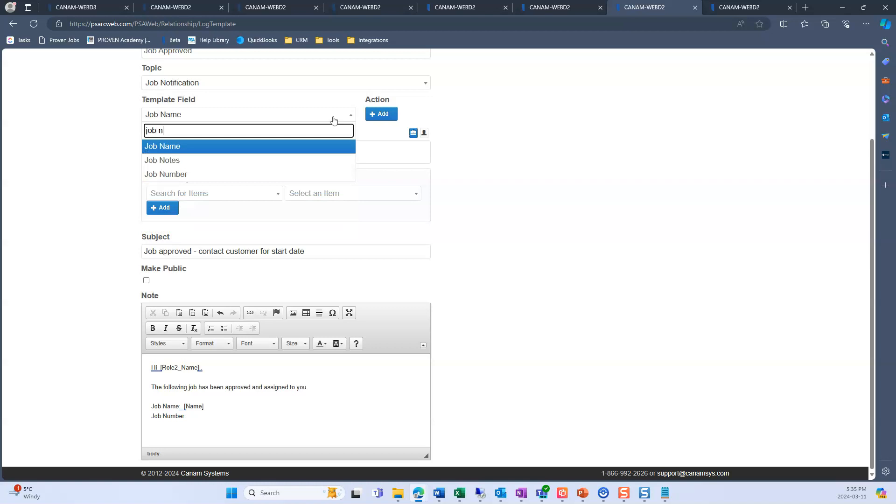
{"action": "left_click", "coordinate": [248, 174]}
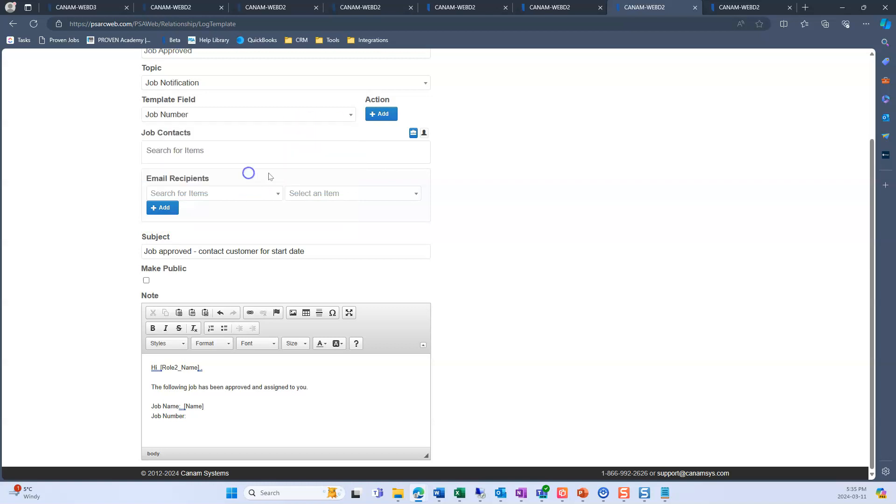
{"action": "left_click", "coordinate": [382, 115]}
- Add a "Job Address:" line below the job number and insert the Claim Address template field after it
{"action": "left_click", "coordinate": [229, 417]}
{"action": "type", "text": "Job Address:"}
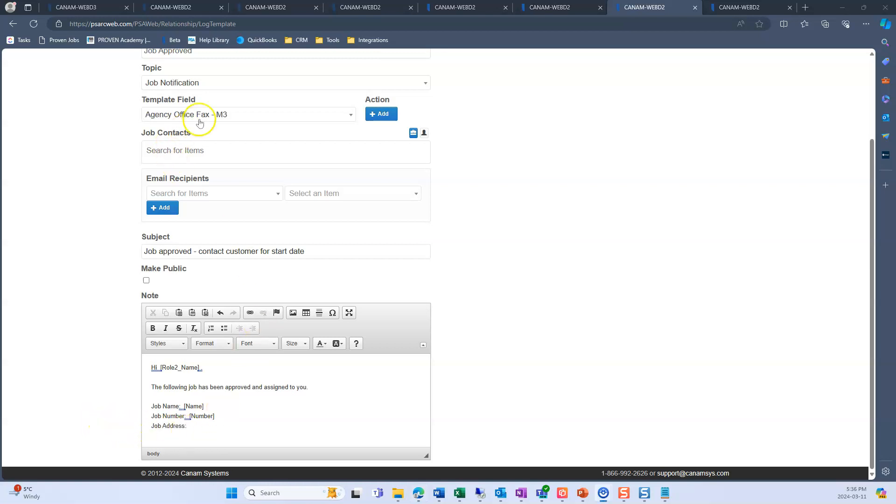
{"action": "left_click", "coordinate": [200, 122]}
{"action": "type", "text": "claim a"}
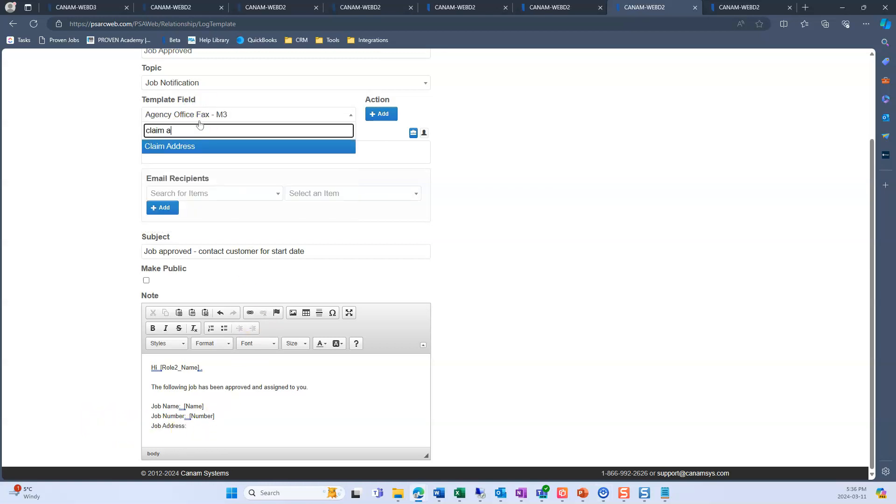
{"action": "type", "text": "d"}
{"action": "left_click", "coordinate": [201, 146]}
{"action": "left_click", "coordinate": [390, 115]}
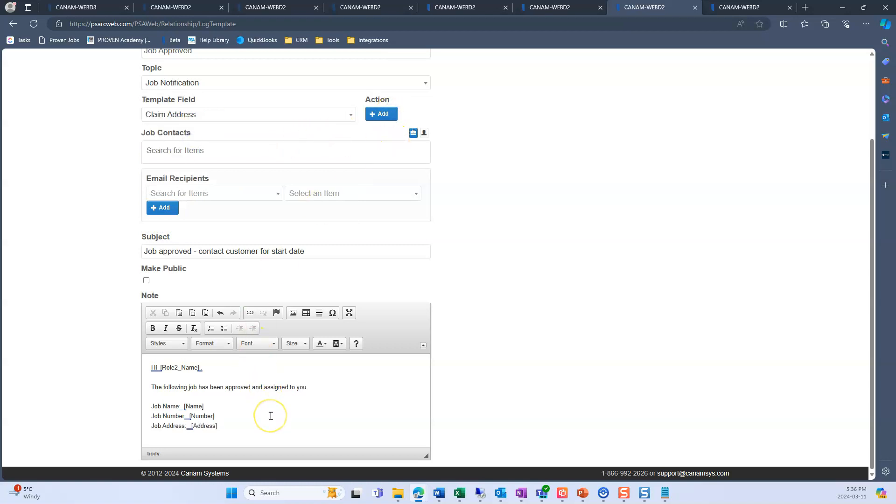
- Add a "Job Type:" line below the job address and insert the Job Type template field after it
{"action": "key", "text": "Return"}
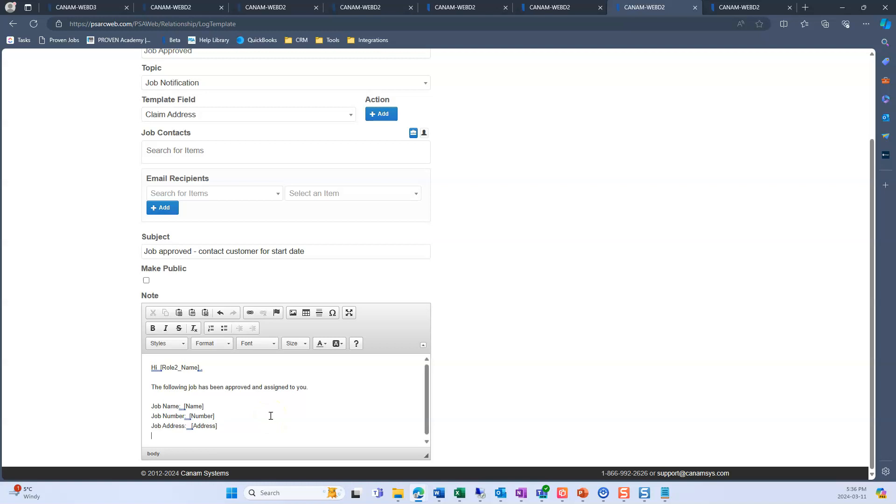
{"action": "type", "text": "Job Type:"}
{"action": "left_click", "coordinate": [210, 114]}
{"action": "type", "text": "I"}
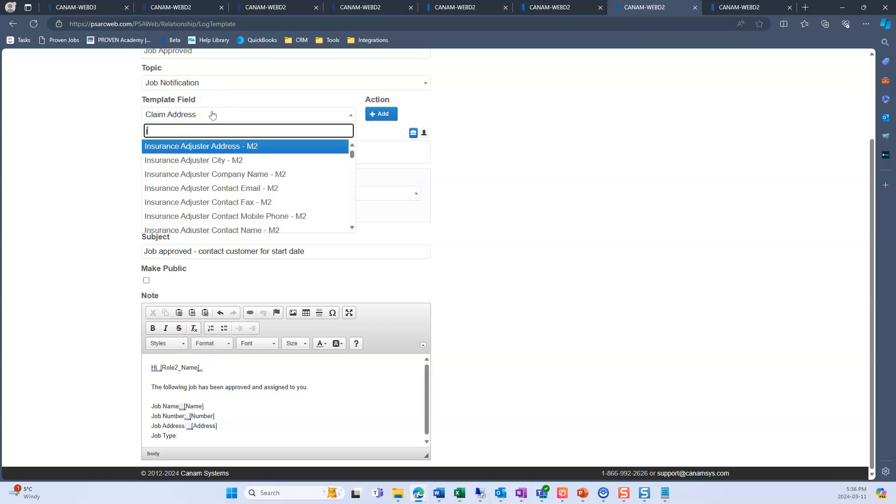
{"action": "type", "text": "ob t"}
{"action": "key", "text": "Return"}
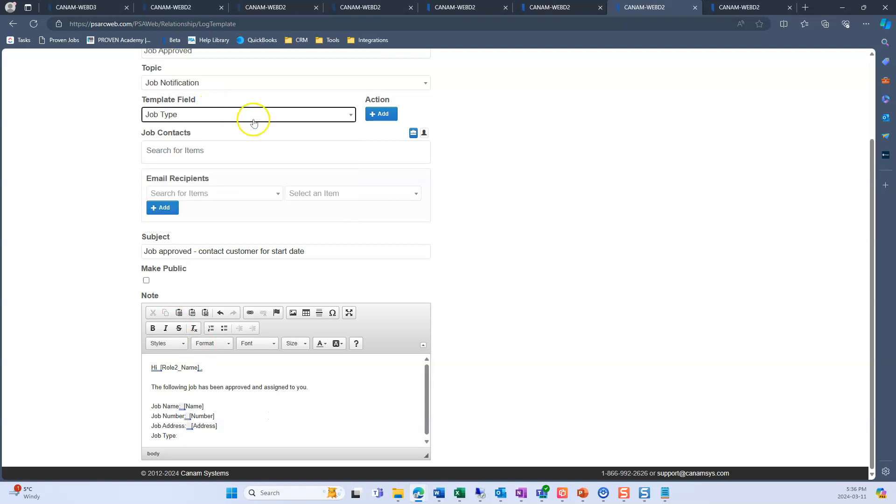
{"action": "left_click", "coordinate": [380, 114]}
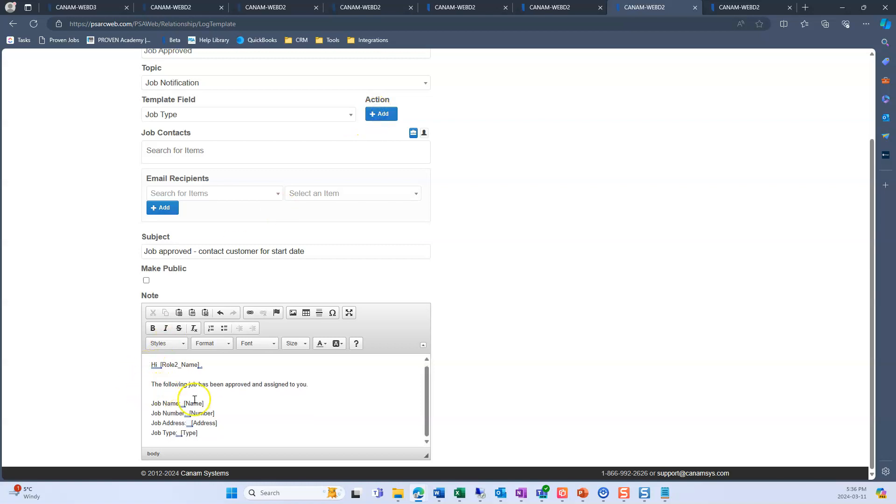
- Add a "Loss Date:" line below the job type and insert the Loss Date template field after it
{"action": "type", "text": "oss Date:"}
{"action": "left_click", "coordinate": [321, 115]}
{"action": "type", "text": "lo"}
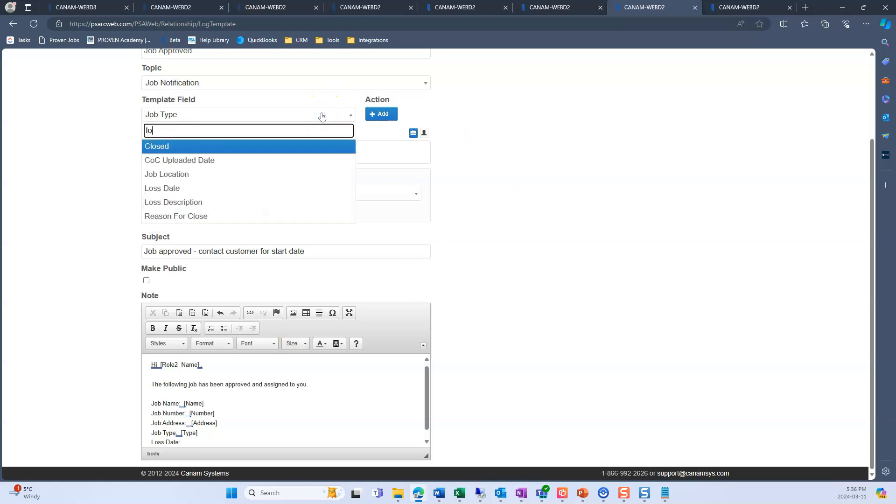
{"action": "type", "text": "ss"}
{"action": "key", "text": "Return"}
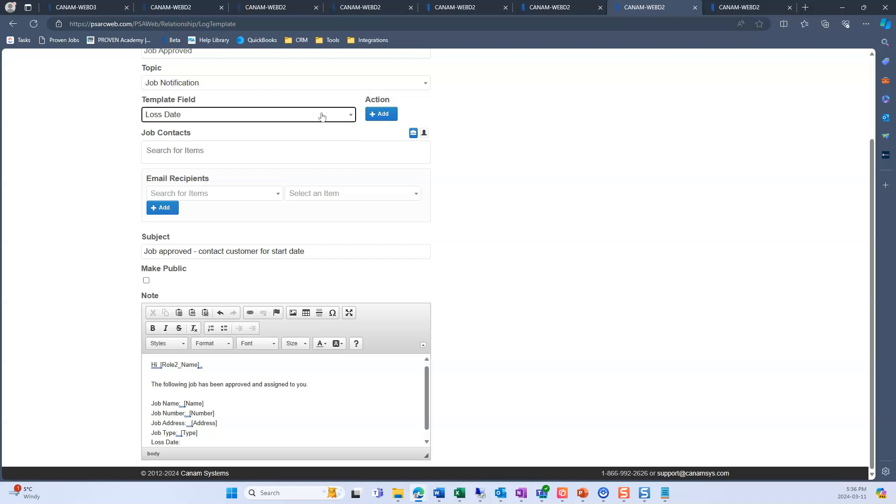
{"action": "left_click", "coordinate": [381, 115]}
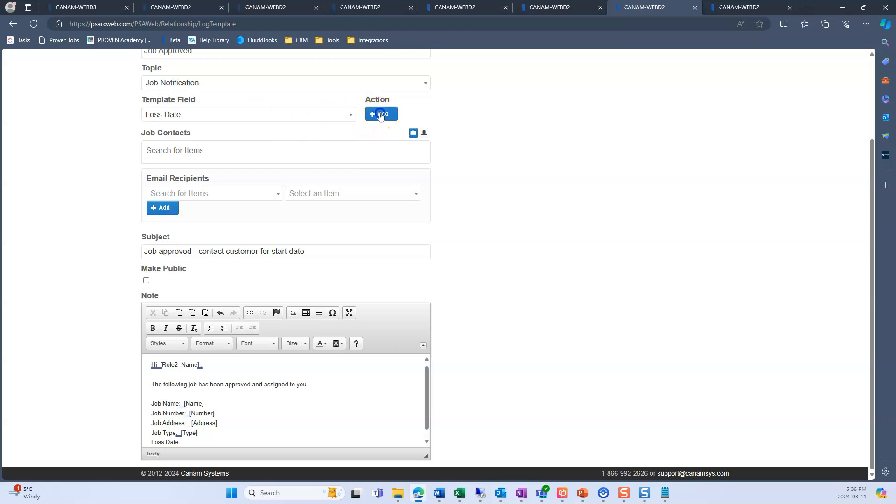
- Leave a blank line after the job details and add the sentence "Please notify the customer and get a start date setup."
{"action": "scroll", "coordinate": [260, 430], "scroll_direction": "down", "scroll_amount": 1}
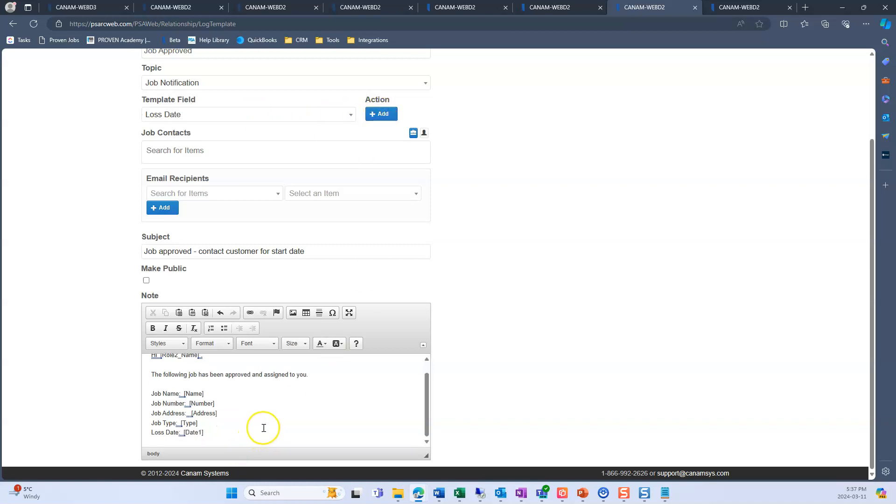
{"action": "key", "text": "Return"}
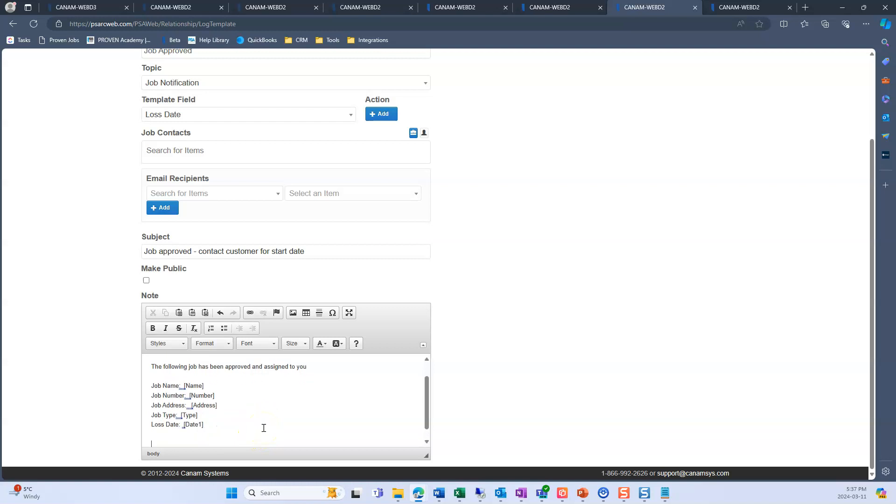
{"action": "type", "text": "Please notify"}
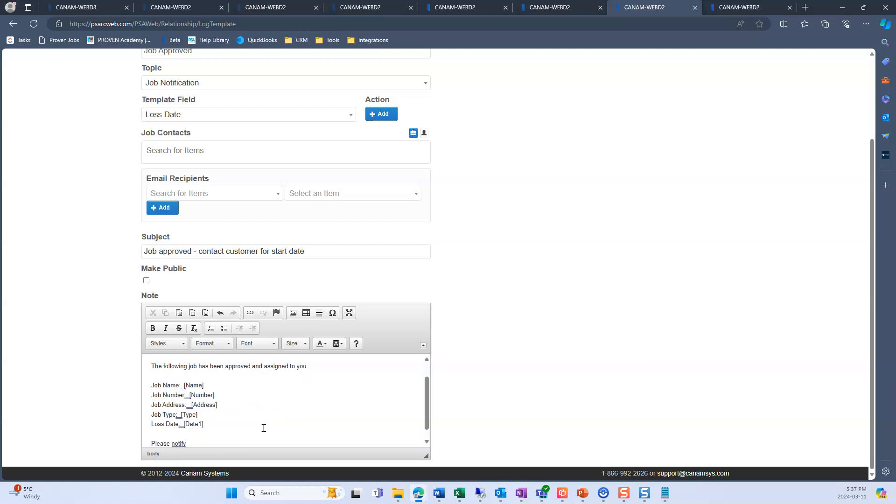
{"action": "type", "text": " the customer and get a start date setup."}
- Add a "Customer email:" line below that sentence and insert the Job Customer Work Email template field after it
{"action": "key", "text": "Return"}
{"action": "type", "text": "Customer email:"}
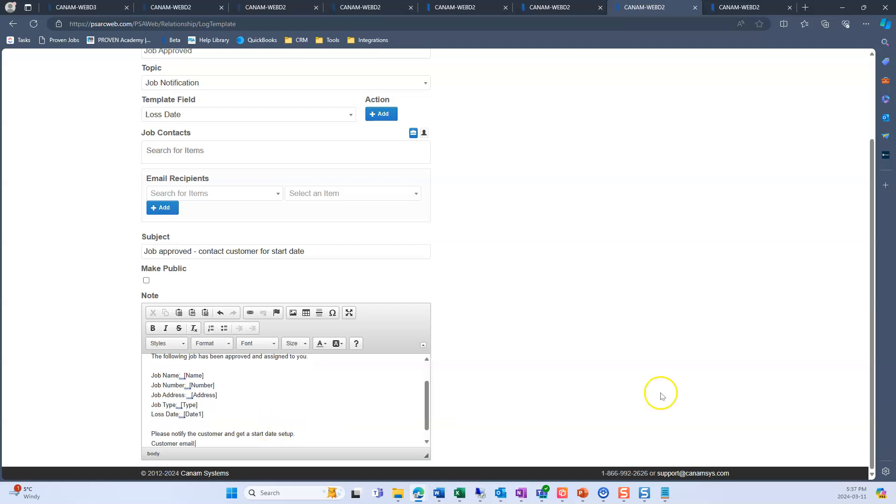
{"action": "left_click", "coordinate": [327, 116]}
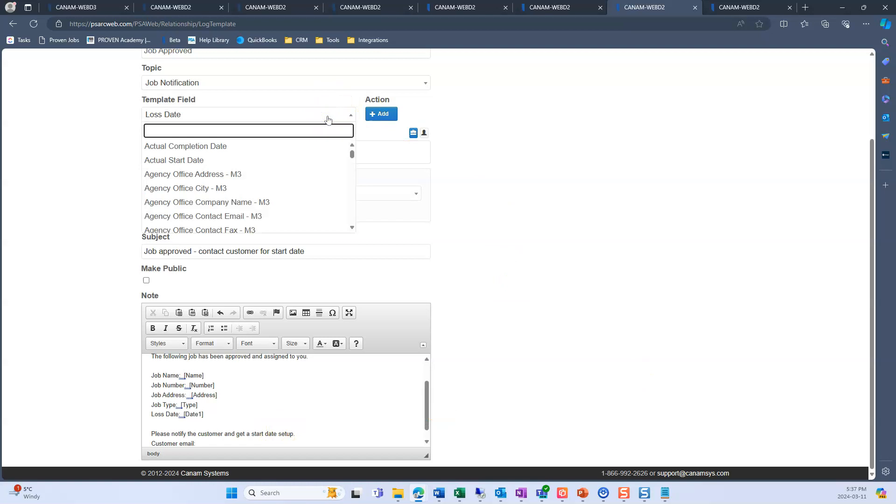
{"action": "type", "text": "customer em"}
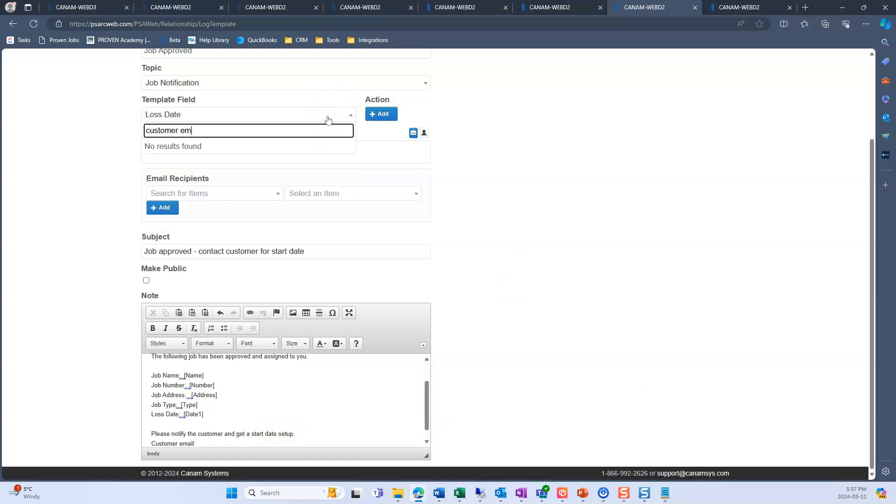
{"action": "key", "text": "BackSpace"}
{"action": "key", "text": "BackSpace"}
{"action": "key", "text": "BackSpace"}
{"action": "key", "text": "BackSpace"}
{"action": "key", "text": "BackSpace"}
{"action": "key", "text": "BackSpace"}
{"action": "key", "text": "BackSpace"}
{"action": "key", "text": "BackSpace"}
{"action": "key", "text": "BackSpace"}
{"action": "key", "text": "BackSpace"}
{"action": "type", "text": "email"}
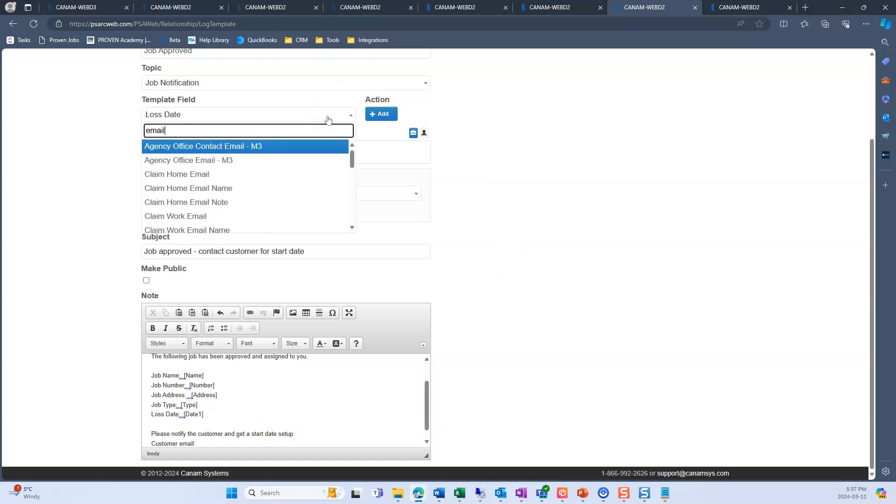
{"action": "scroll", "coordinate": [243, 191], "scroll_direction": "down", "scroll_amount": 3}
{"action": "scroll", "coordinate": [224, 191], "scroll_direction": "down", "scroll_amount": 4}
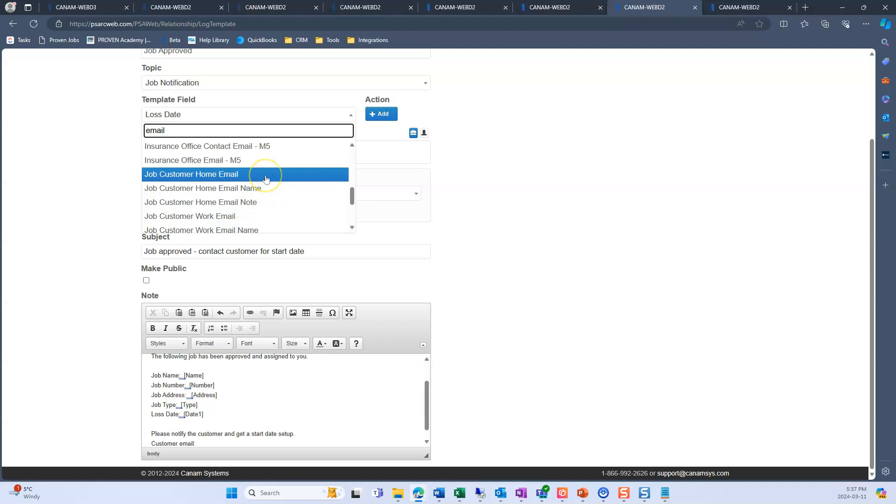
{"action": "left_click", "coordinate": [256, 218]}
{"action": "left_click", "coordinate": [381, 115]}
- Add a "Customer phone number:" line below the customer email and insert the Job Customer Mobile Phone template field after it
{"action": "scroll", "coordinate": [275, 426], "scroll_direction": "down", "scroll_amount": 1}
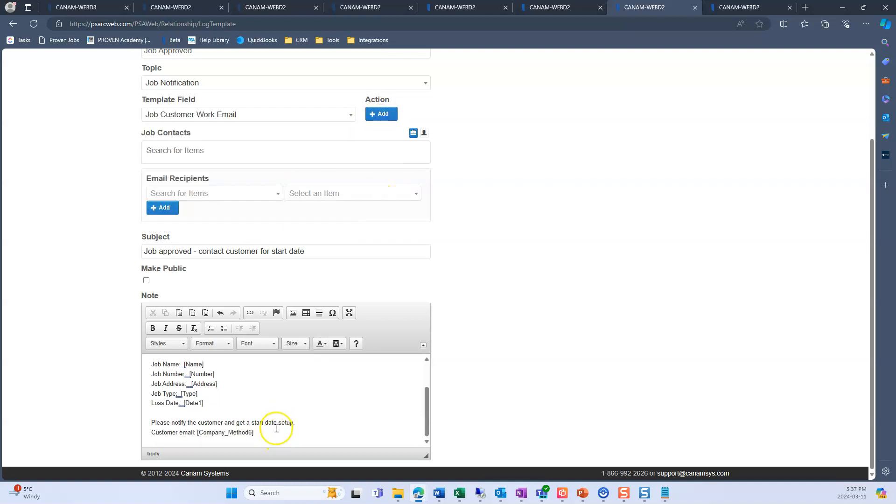
{"action": "type", "text": "ustomer phone number:"}
{"action": "left_click", "coordinate": [288, 115]}
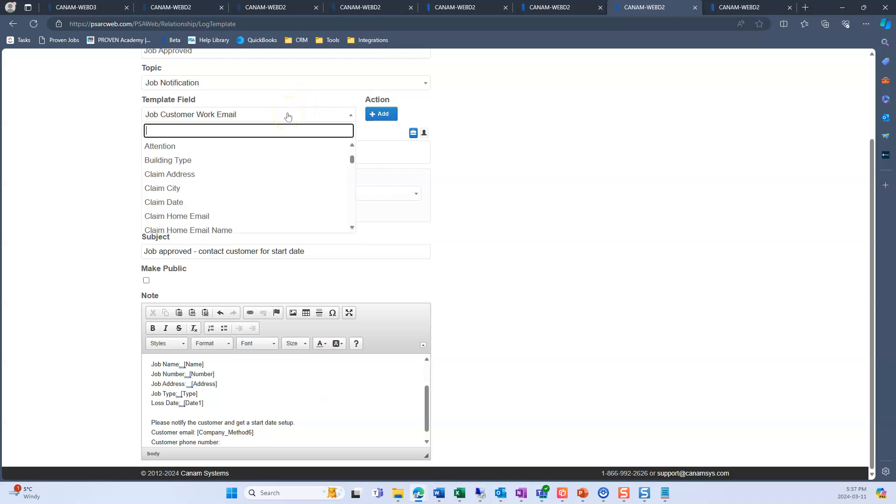
{"action": "type", "text": "mobile"}
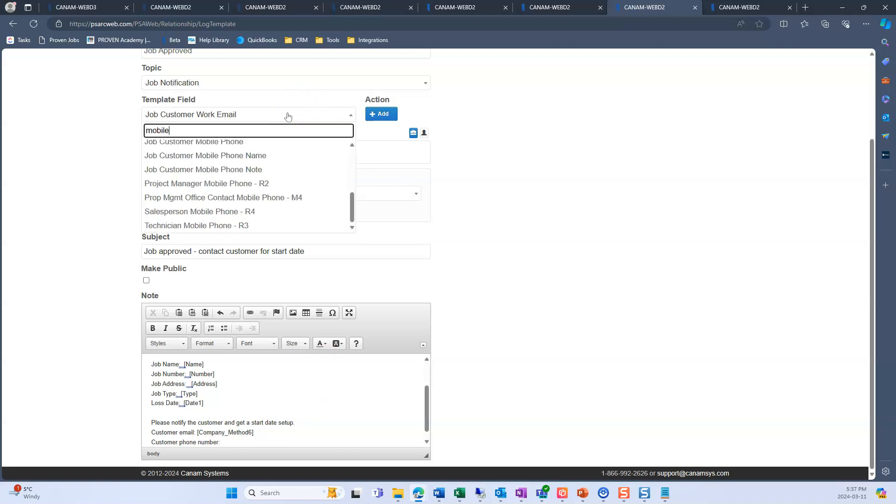
{"action": "left_click", "coordinate": [294, 147]}
{"action": "left_click", "coordinate": [381, 114]}
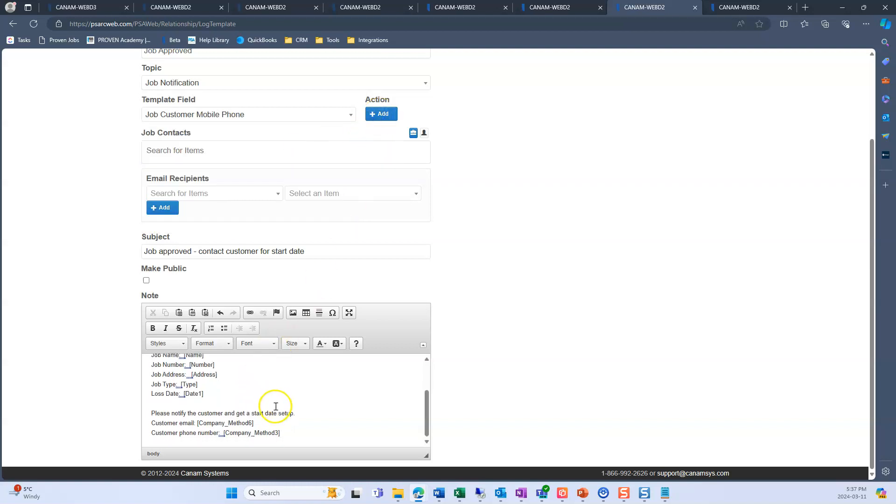
- End with "Once a start date has been confirmed please enter it into the job in Proven Jobs to generate an email record and log note."
{"action": "key", "text": "Return"}
{"action": "key", "text": "Return"}
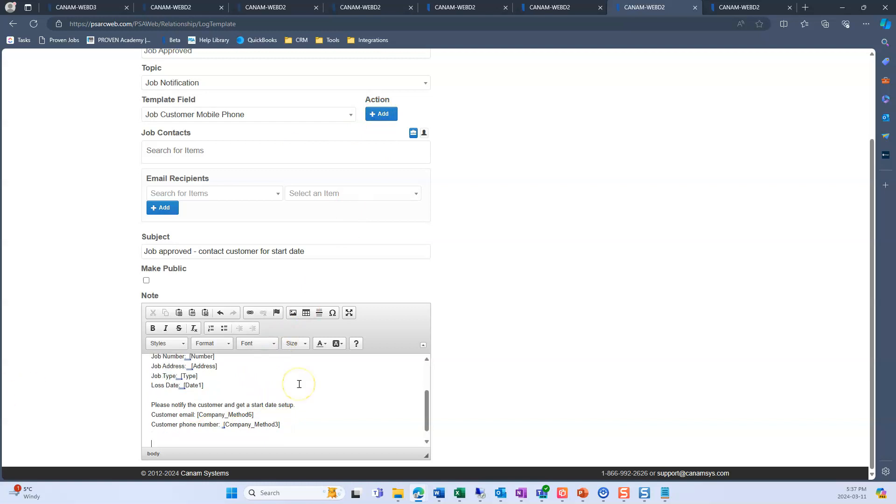
{"action": "type", "text": "Once a s"}
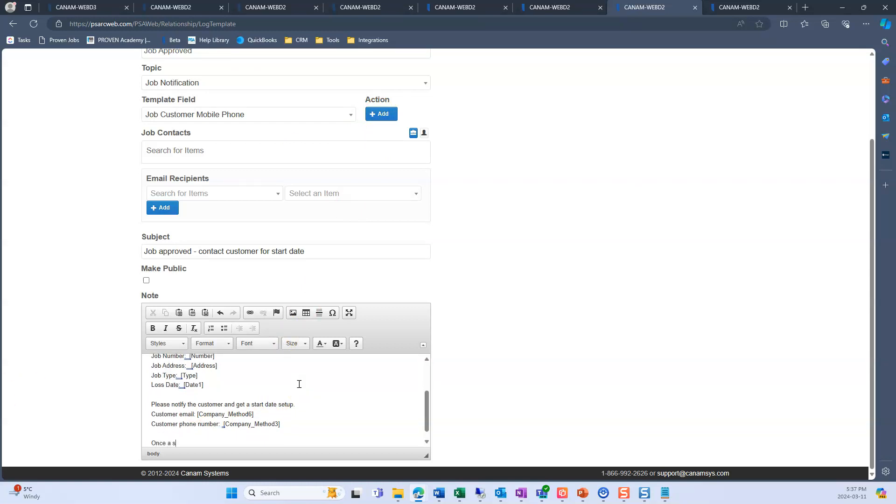
{"action": "type", "text": "tart date has been confirmed please enter it into the job in Proven Job"}
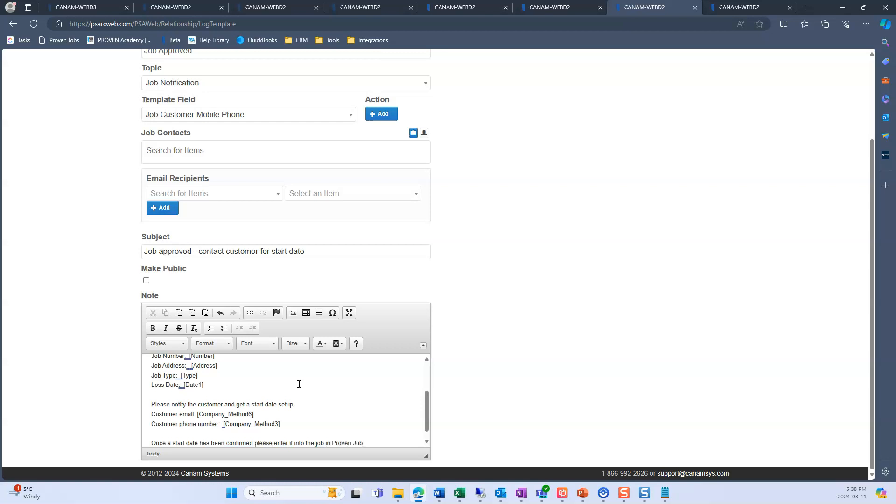
{"action": "type", "text": "s to generate an email record and log note."}
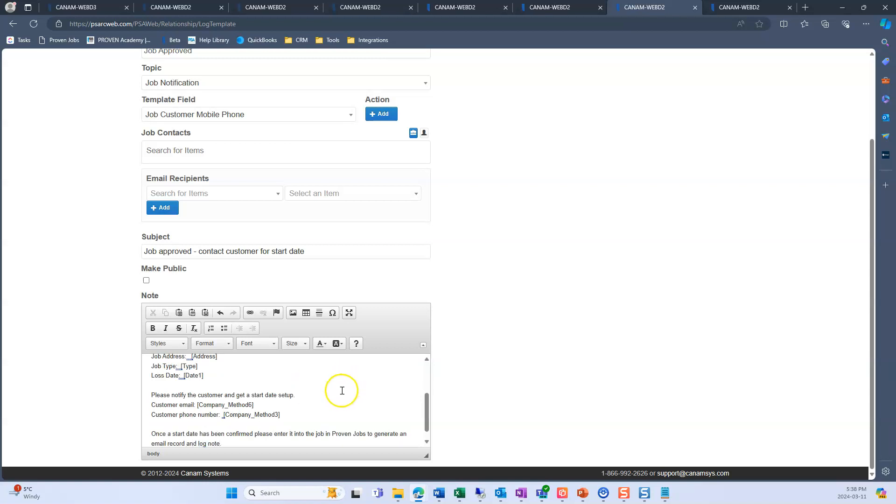
- Review the note body from its greeting and save the Job Approved note template
{"action": "left_click_drag", "start_coordinate": [429, 411], "coordinate": [419, 378]}
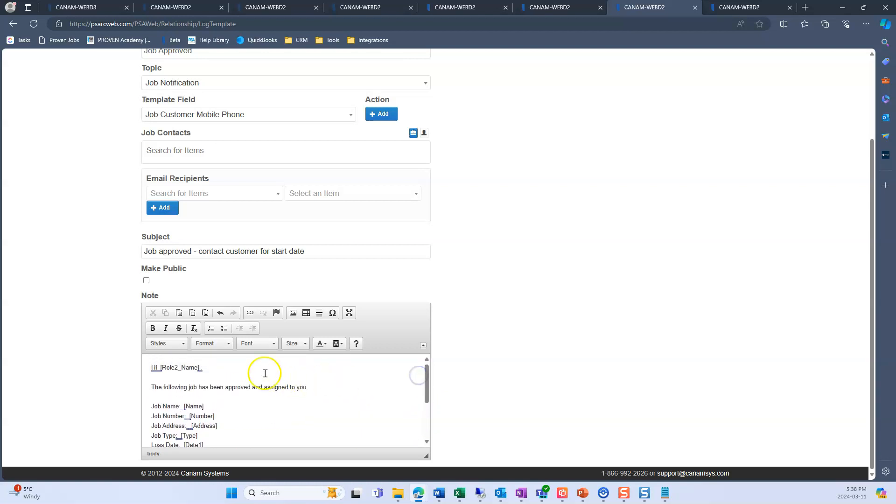
{"action": "scroll", "coordinate": [124, 387], "scroll_direction": "up", "scroll_amount": 3}
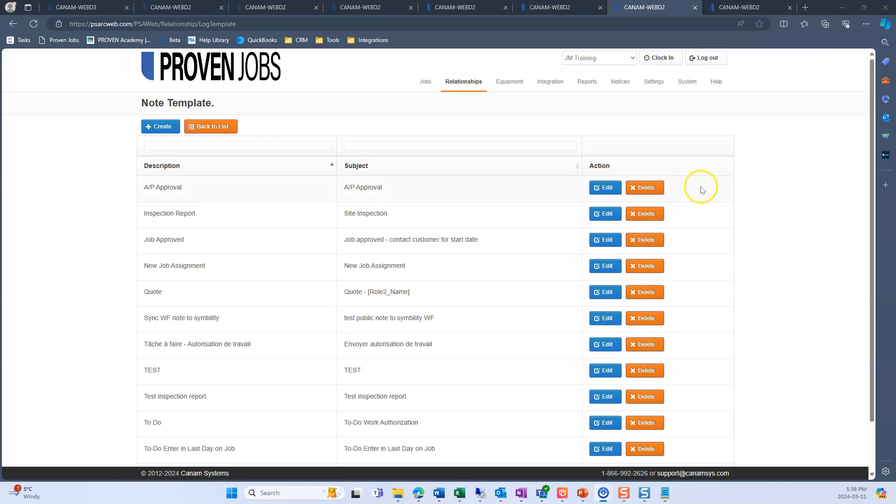
- Return to the company settings and open the job notification settings from the Jobs options
{"action": "left_click", "coordinate": [226, 125]}
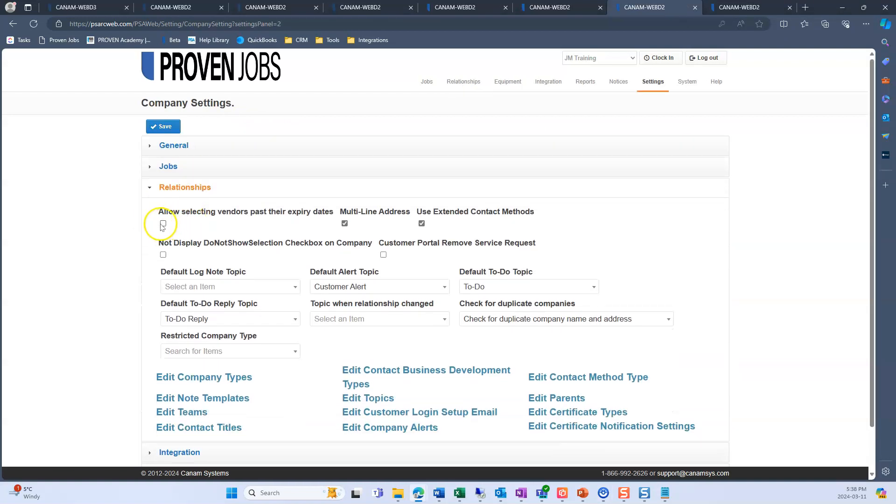
{"action": "scroll", "coordinate": [160, 225], "scroll_direction": "down", "scroll_amount": 2}
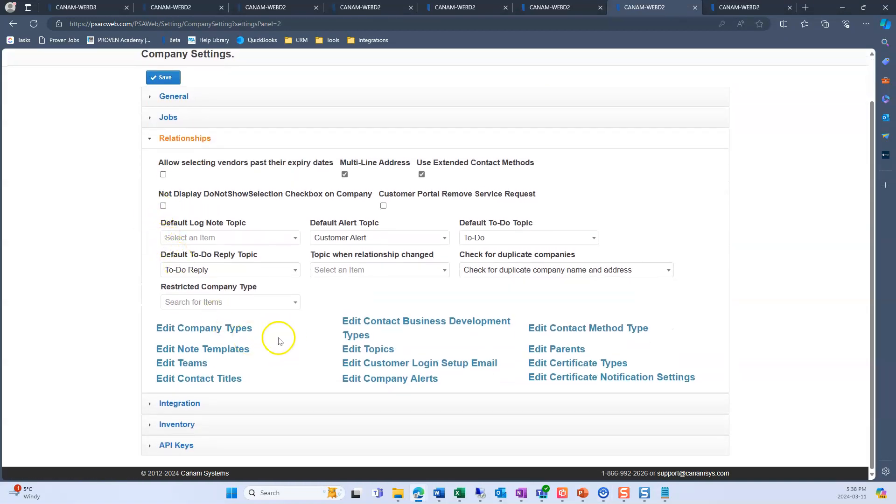
{"action": "left_click", "coordinate": [231, 121]}
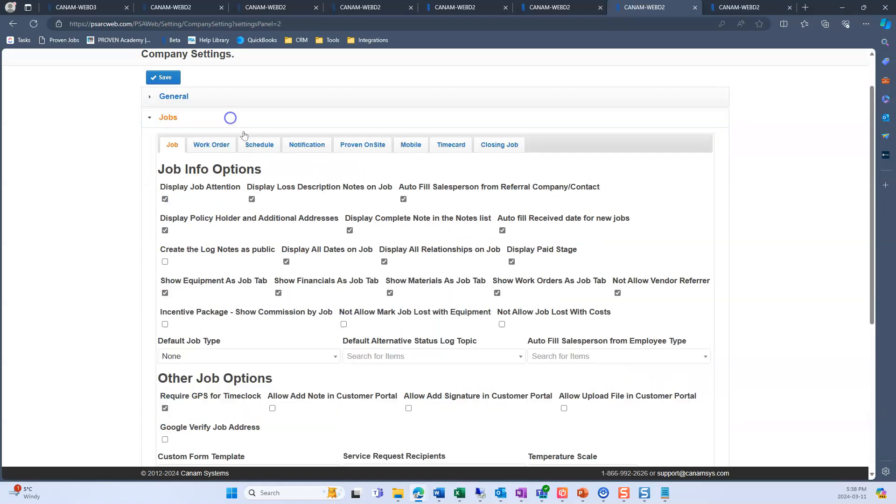
{"action": "scroll", "coordinate": [124, 167], "scroll_direction": "up", "scroll_amount": 2}
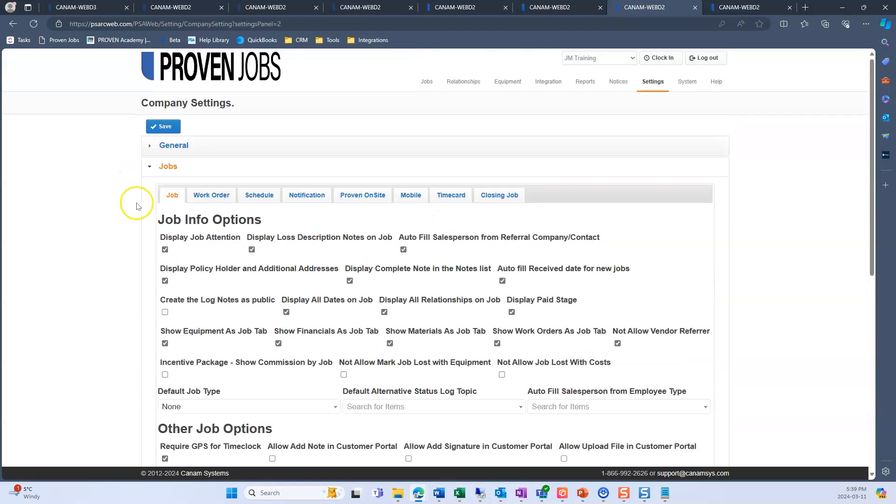
{"action": "scroll", "coordinate": [112, 176], "scroll_direction": "down", "scroll_amount": 8}
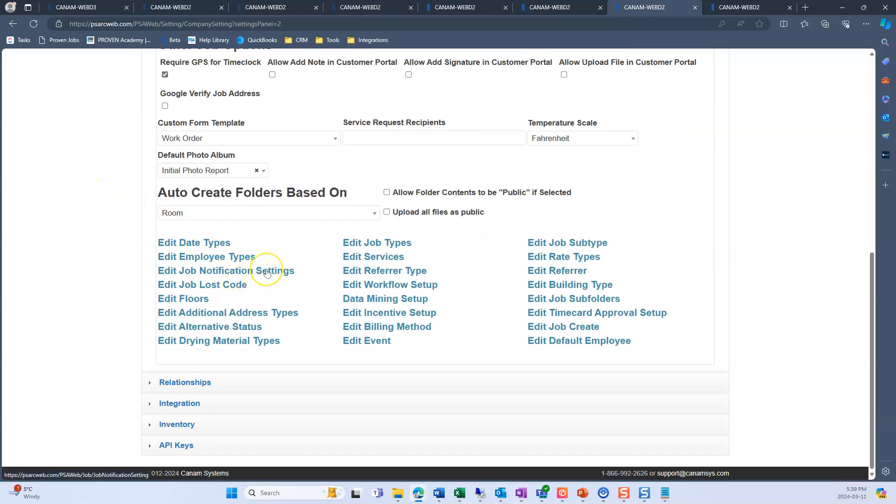
{"action": "left_click", "coordinate": [266, 272]}
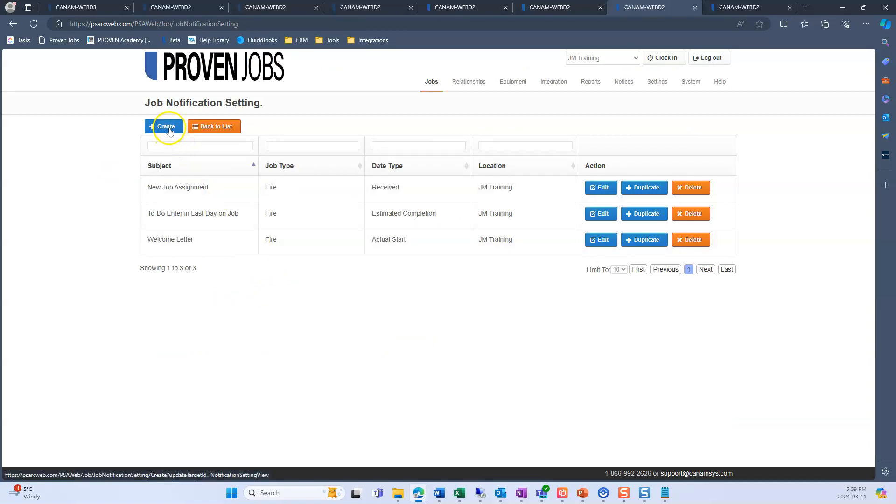
- Start a new job notification setting with job type Fire and date type Approved
{"action": "left_click", "coordinate": [169, 128]}
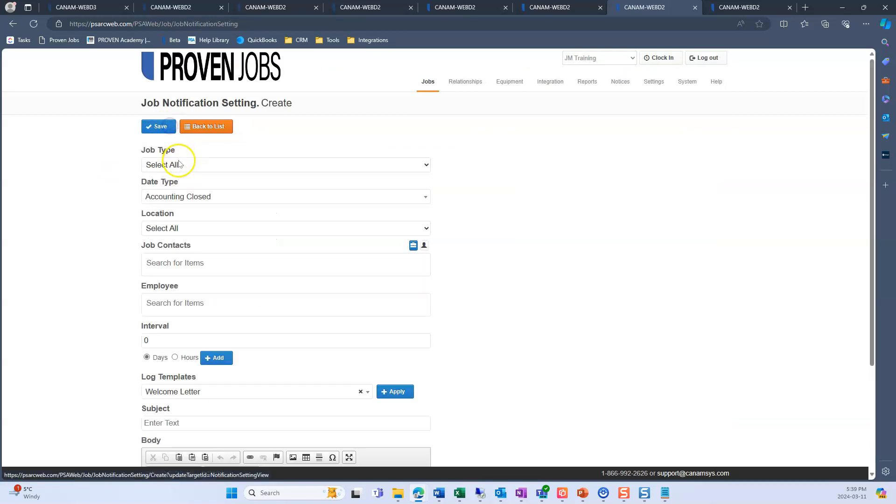
{"action": "left_click", "coordinate": [189, 166]}
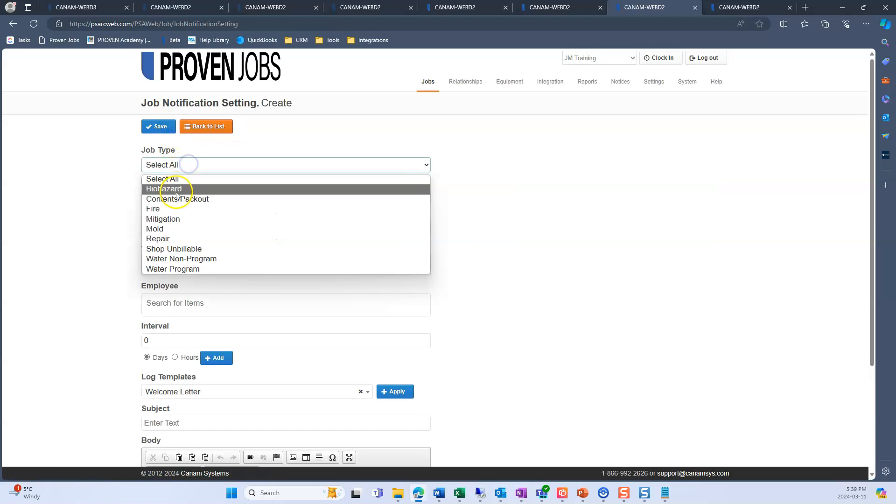
{"action": "left_click", "coordinate": [166, 210]}
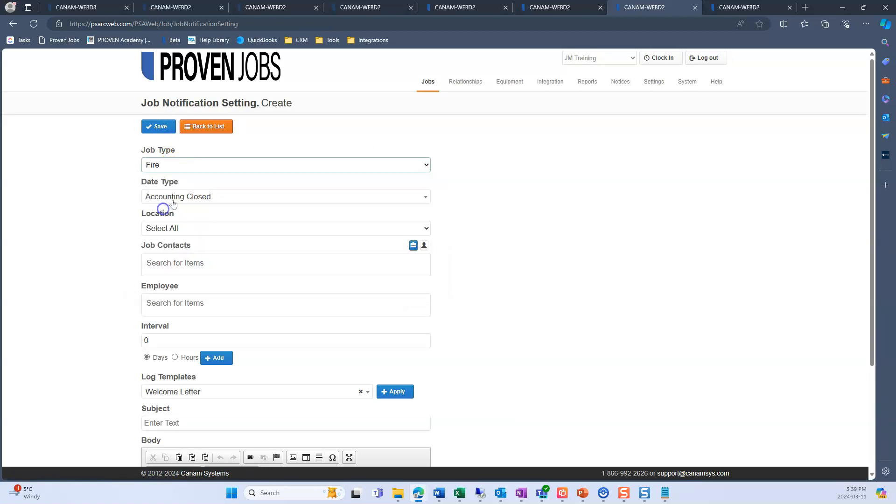
{"action": "left_click", "coordinate": [205, 196]}
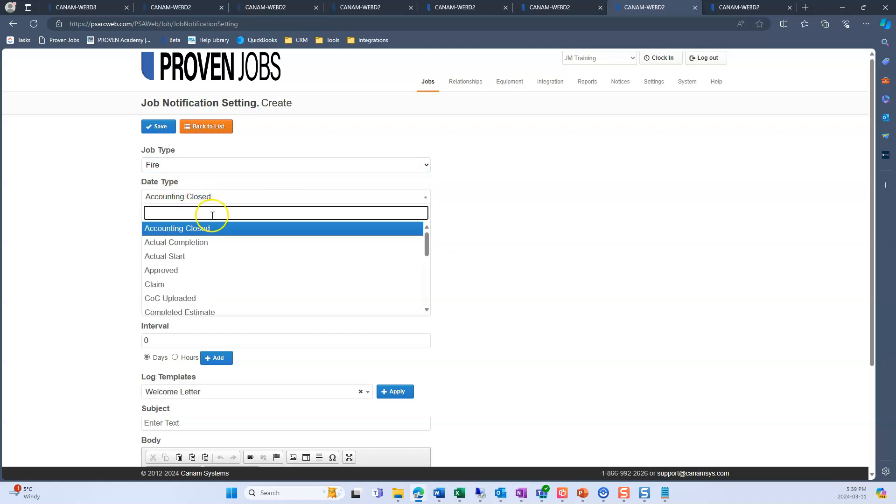
{"action": "left_click", "coordinate": [198, 270]}
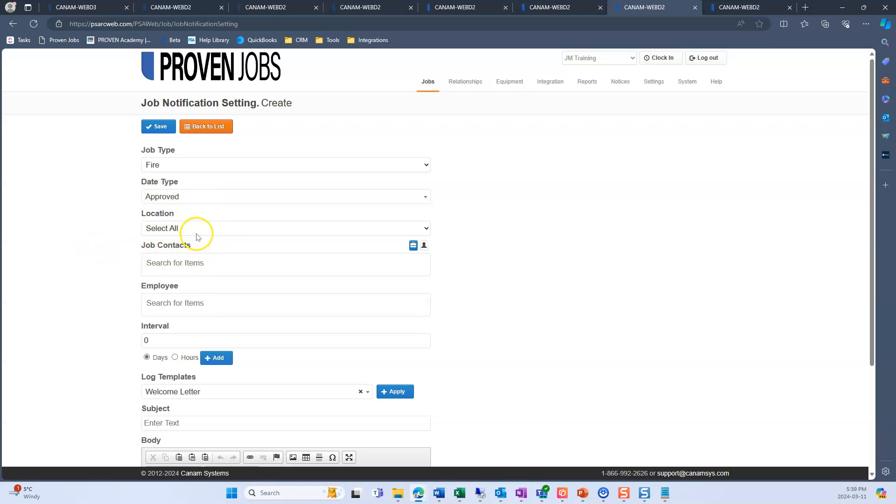
- Switch the notification's job contacts to employee roles and add Project Manager as the recipient
{"action": "scroll", "coordinate": [195, 236], "scroll_direction": "down", "scroll_amount": 2}
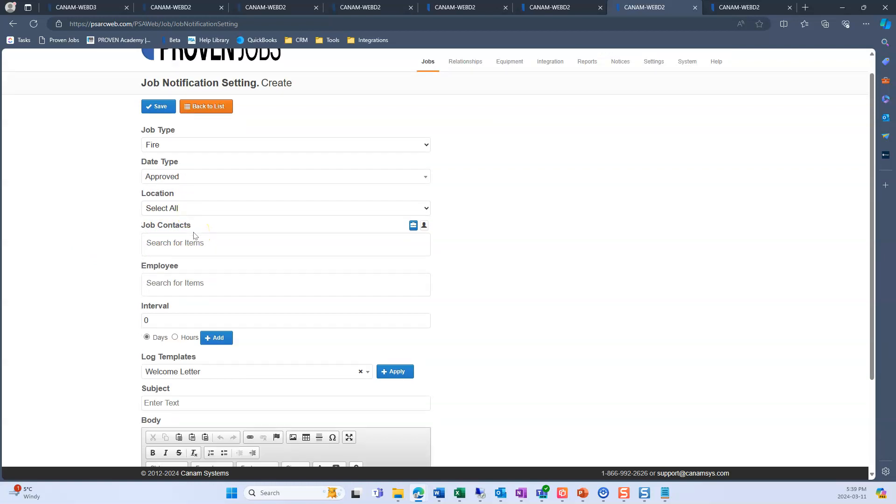
{"action": "scroll", "coordinate": [208, 208], "scroll_direction": "up", "scroll_amount": 1}
{"action": "left_click", "coordinate": [423, 181]}
{"action": "left_click", "coordinate": [378, 195]}
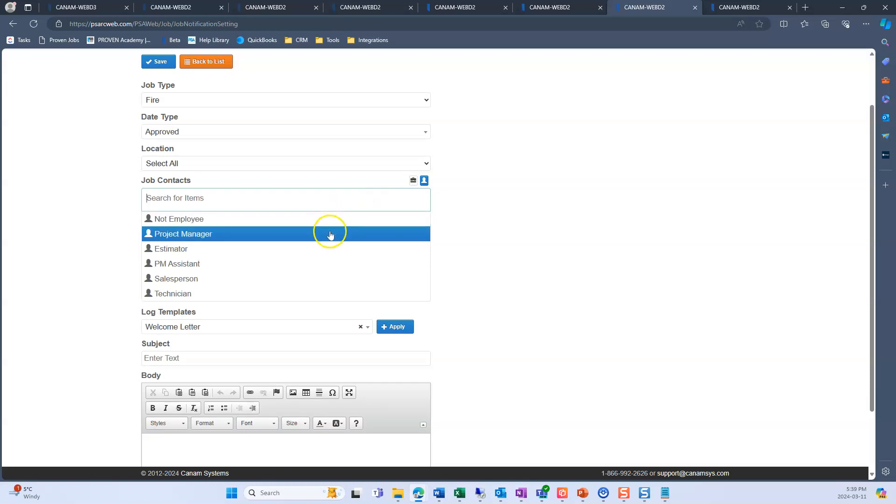
{"action": "left_click", "coordinate": [331, 232]}
{"action": "scroll", "coordinate": [284, 228], "scroll_direction": "down", "scroll_amount": 1}
{"action": "left_click", "coordinate": [103, 179]}
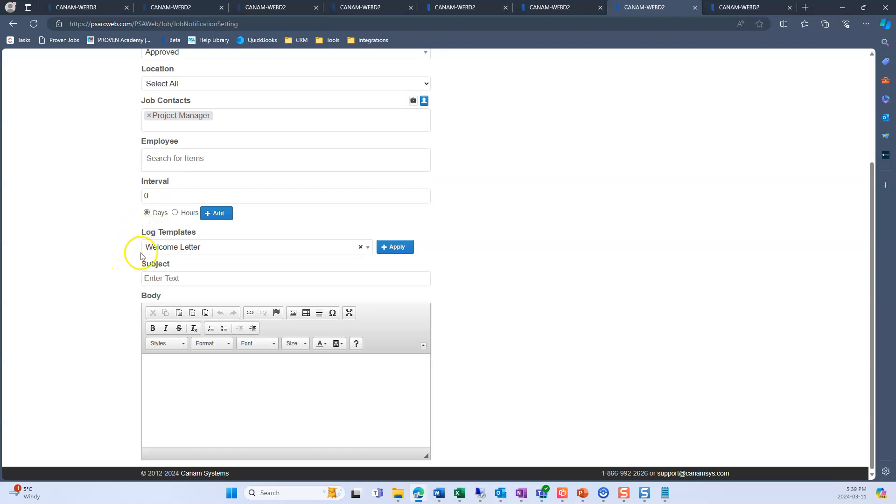
- Apply the Job Approved log template to the notification, review the filled-in body and save the setting
{"action": "left_click", "coordinate": [195, 251]}
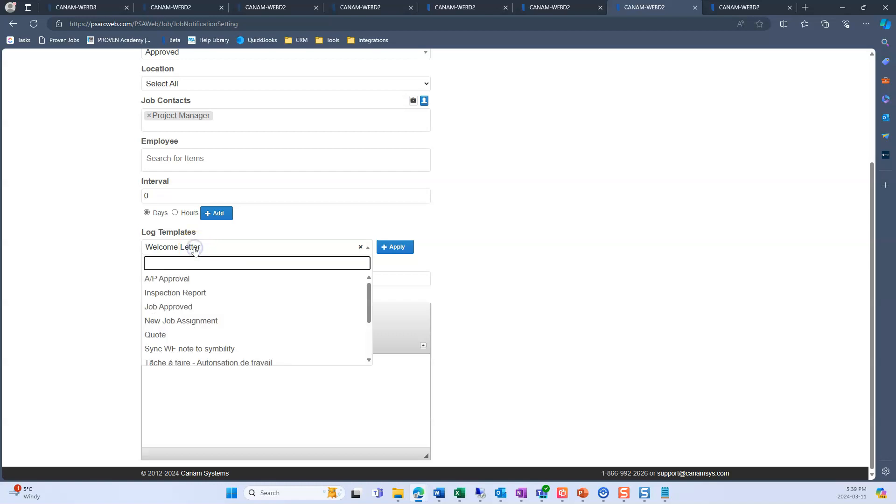
{"action": "left_click", "coordinate": [176, 308]}
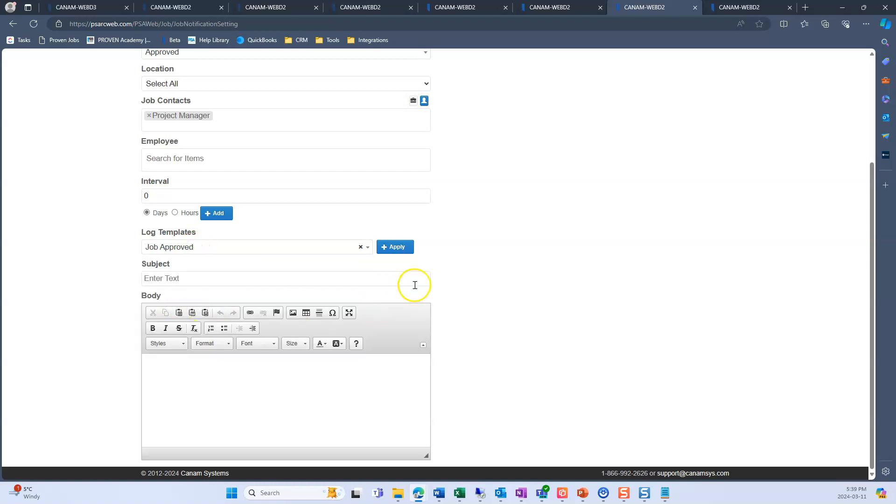
{"action": "left_click", "coordinate": [401, 249]}
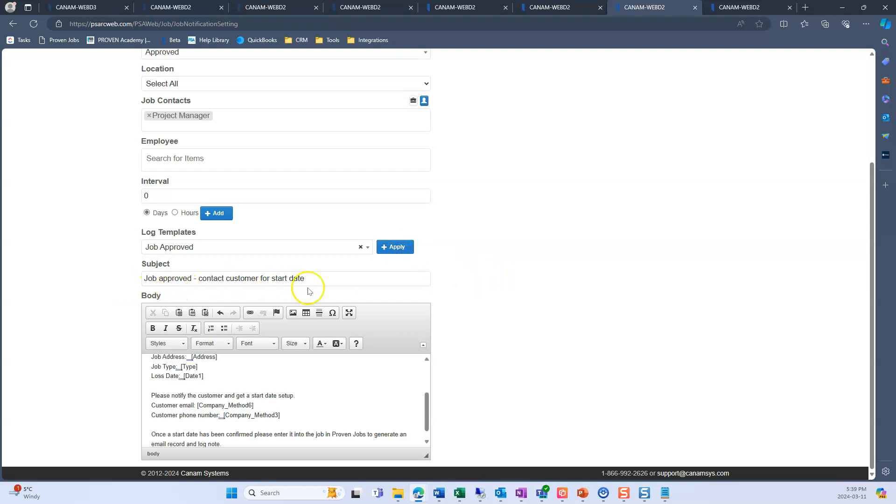
{"action": "left_click_drag", "start_coordinate": [430, 401], "coordinate": [417, 420]}
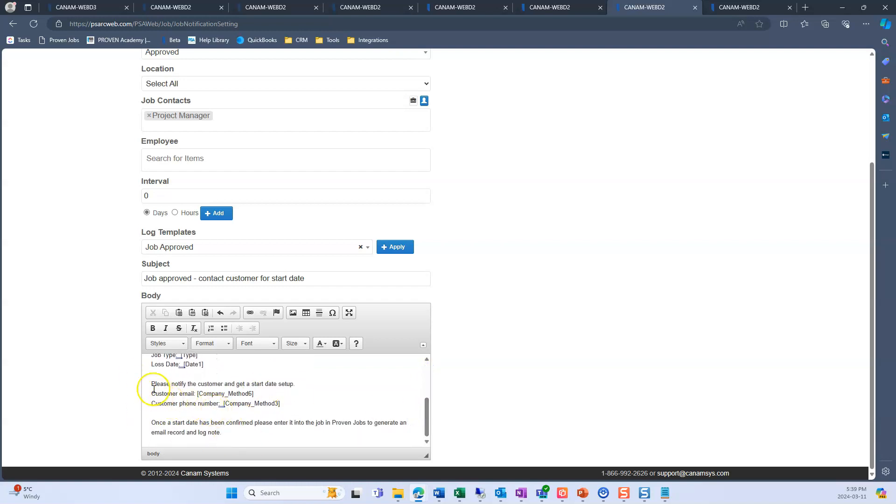
{"action": "scroll", "coordinate": [123, 369], "scroll_direction": "up", "scroll_amount": 4}
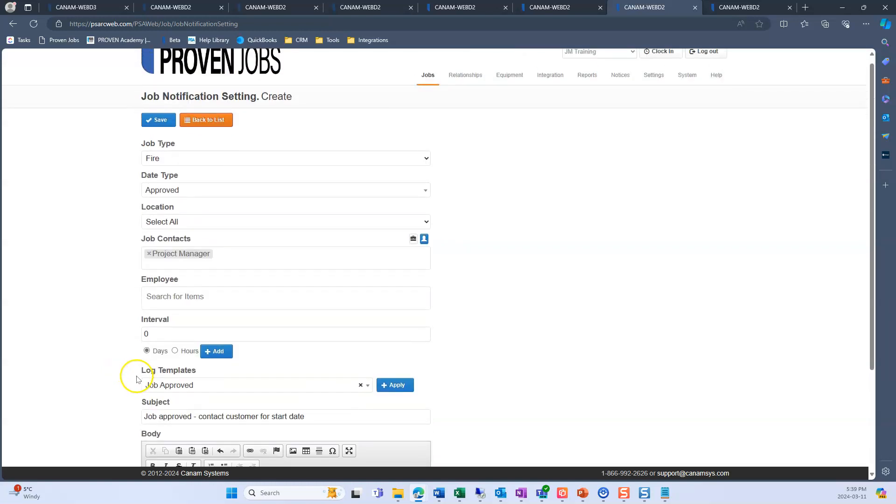
{"action": "left_click", "coordinate": [161, 127]}
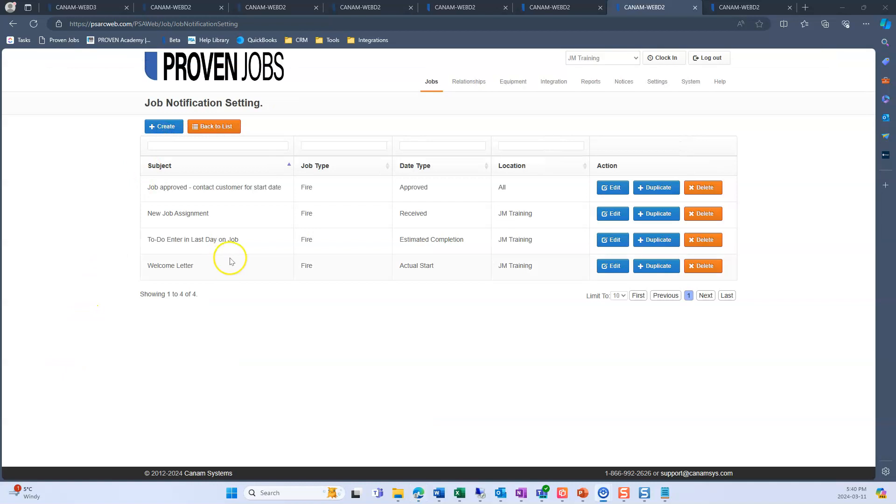
- Go to the jobs list, sort it by newest creation date and open the most recently created Fire job
{"action": "left_click", "coordinate": [206, 76]}
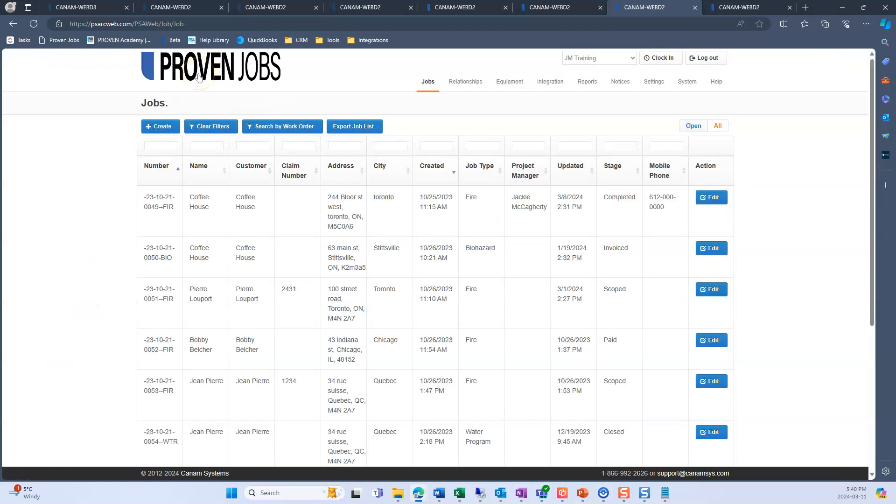
{"action": "left_click", "coordinate": [438, 172]}
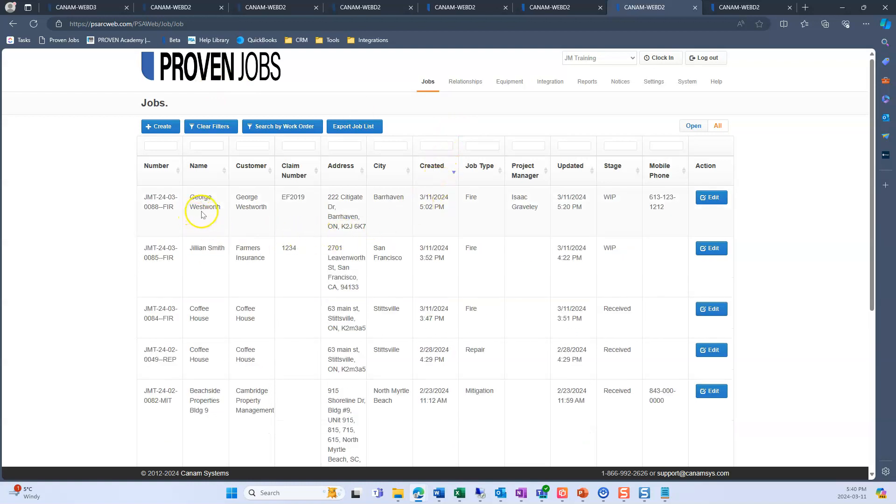
{"action": "left_click", "coordinate": [707, 198]}
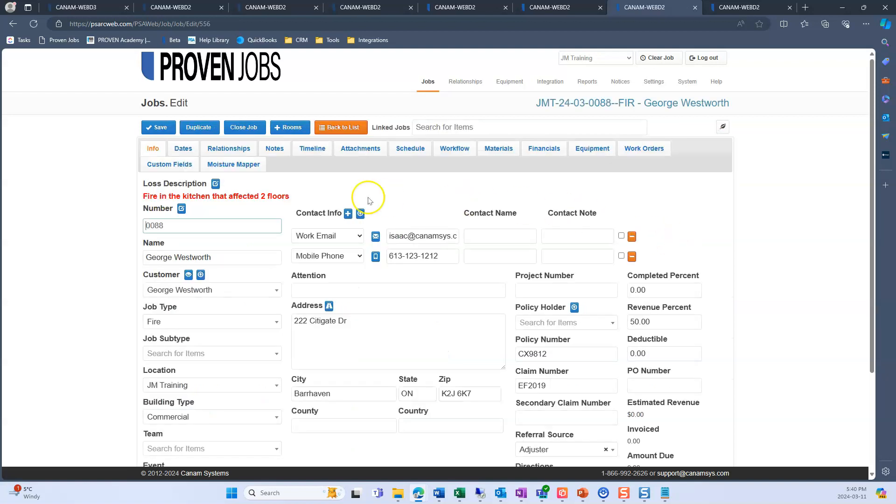
- Set the job's Approved date to the current time, 3/11/2024 5:40 PM, and save the job
{"action": "left_click", "coordinate": [183, 148]}
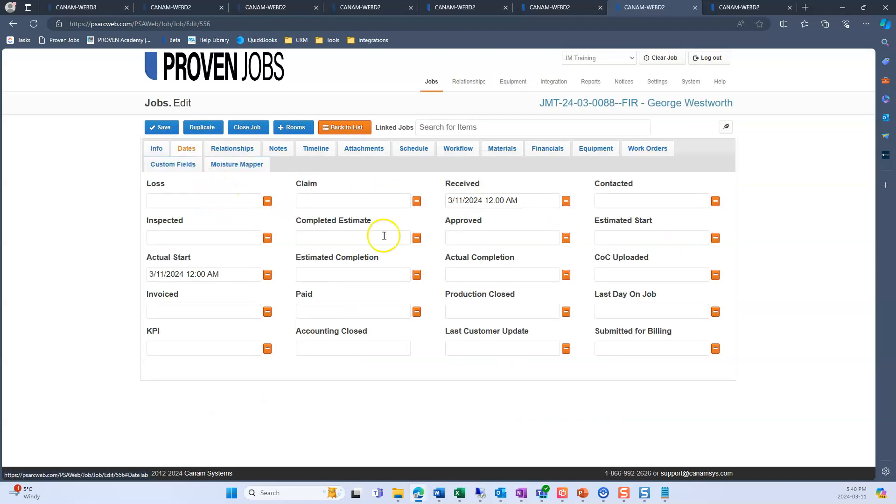
{"action": "left_click", "coordinate": [466, 238]}
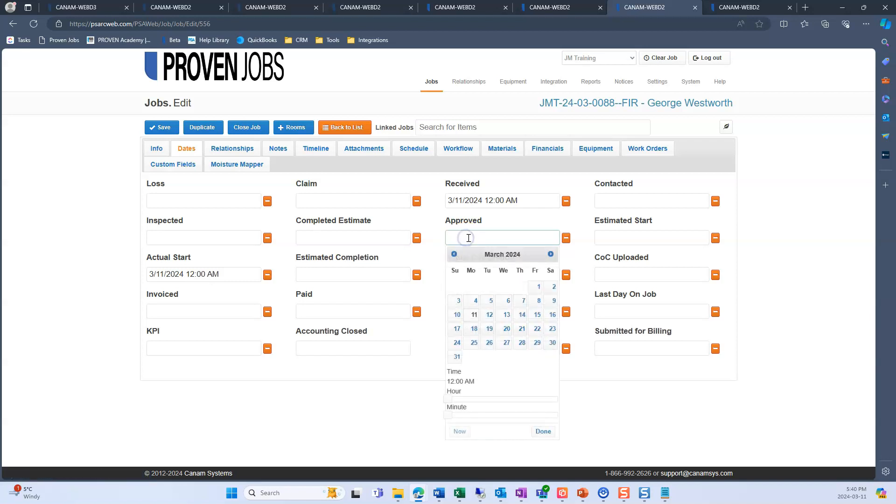
{"action": "left_click", "coordinate": [543, 432]}
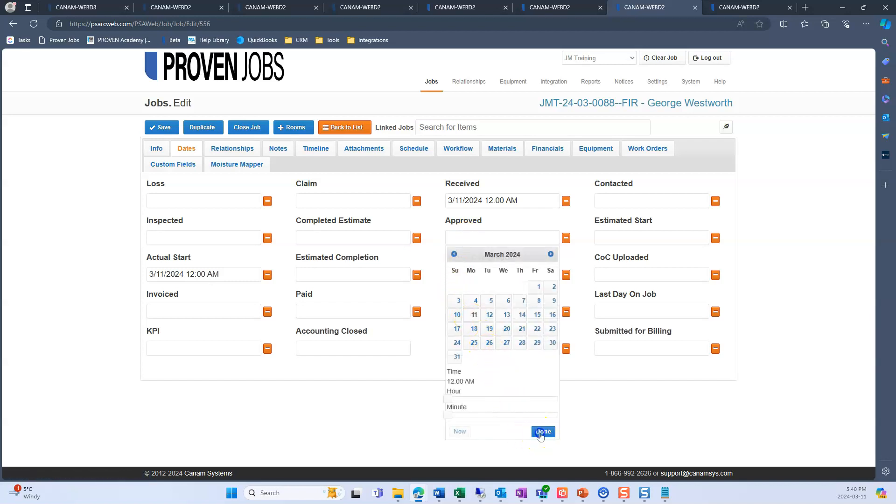
{"action": "left_click", "coordinate": [462, 237]}
{"action": "left_click", "coordinate": [459, 430]}
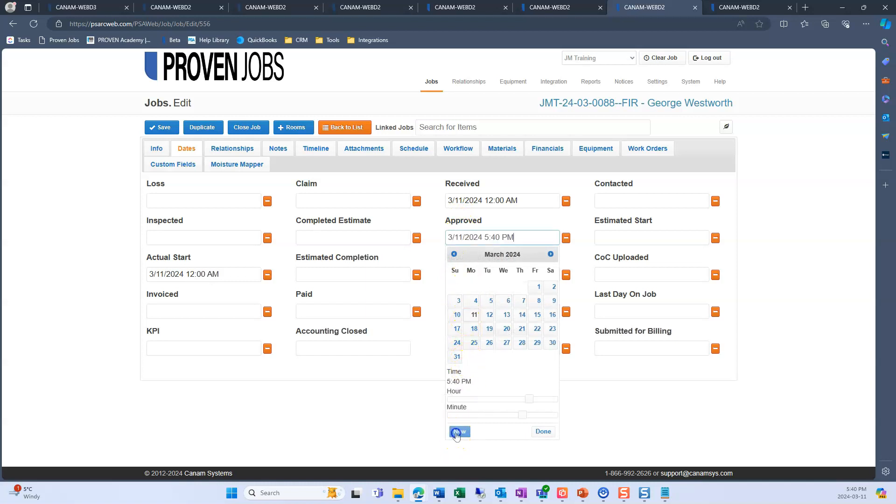
{"action": "left_click", "coordinate": [541, 431]}
{"action": "left_click", "coordinate": [165, 127]}
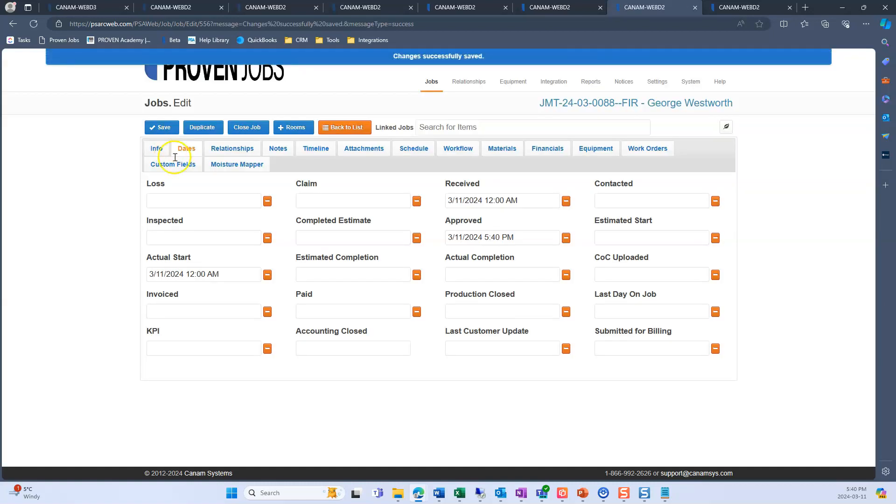
- Open the job's notes and read through the full text of the newest job-approved email note
{"action": "left_click", "coordinate": [280, 153]}
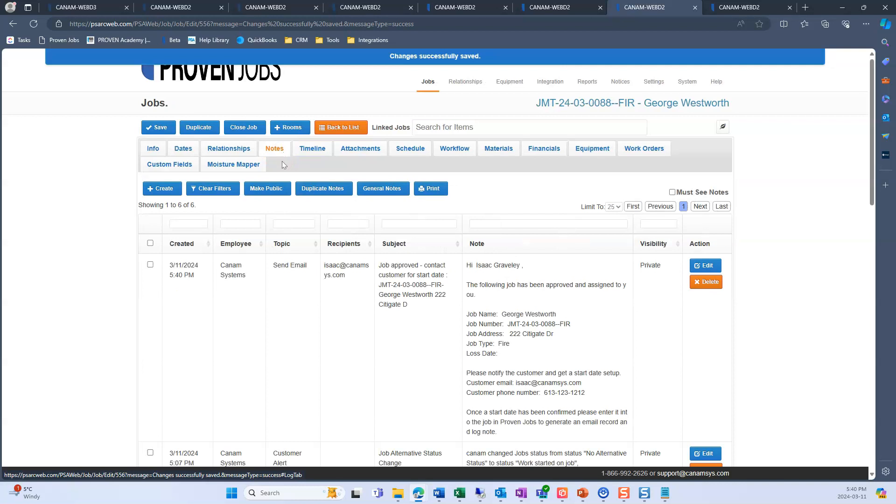
{"action": "left_click", "coordinate": [543, 320]}
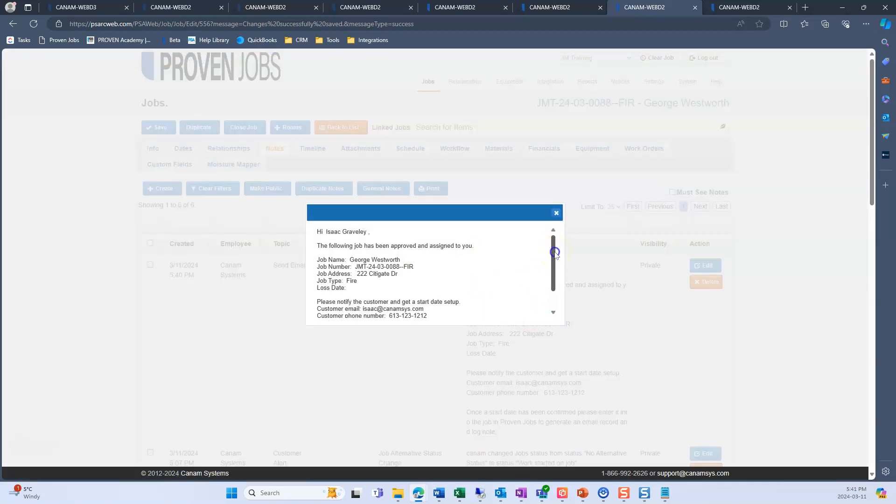
{"action": "left_click_drag", "start_coordinate": [555, 252], "coordinate": [555, 254]}
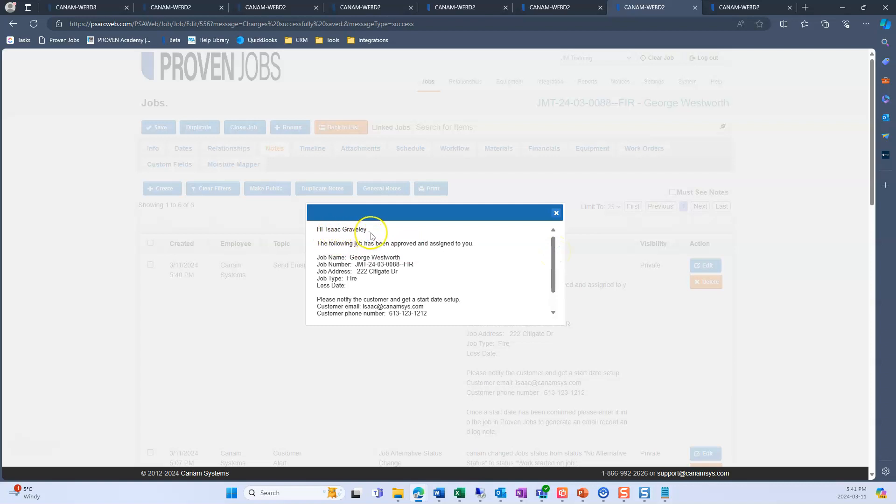
{"action": "left_click_drag", "start_coordinate": [555, 262], "coordinate": [554, 273]}
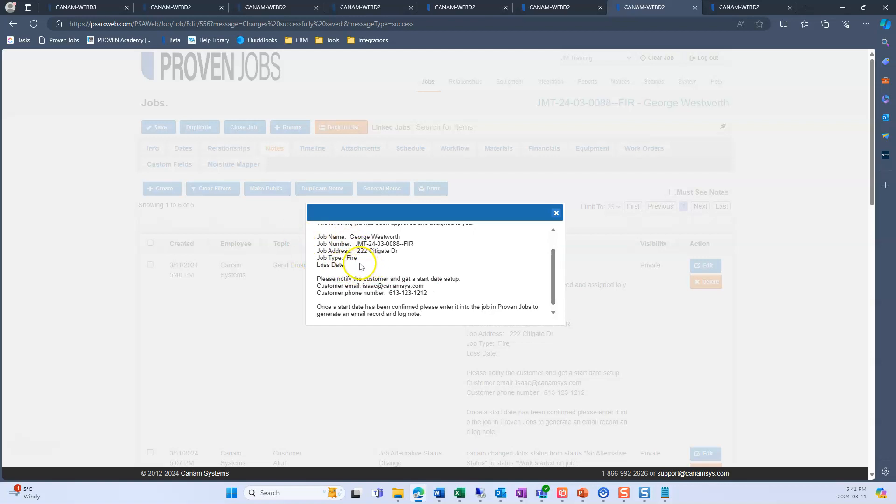
{"action": "scroll", "coordinate": [359, 273], "scroll_direction": "down", "scroll_amount": 1}
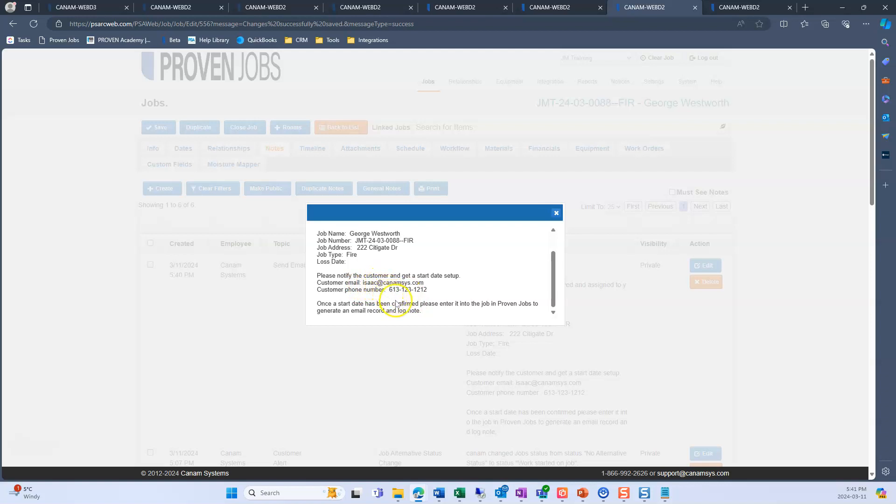
{"action": "left_click", "coordinate": [557, 215]}
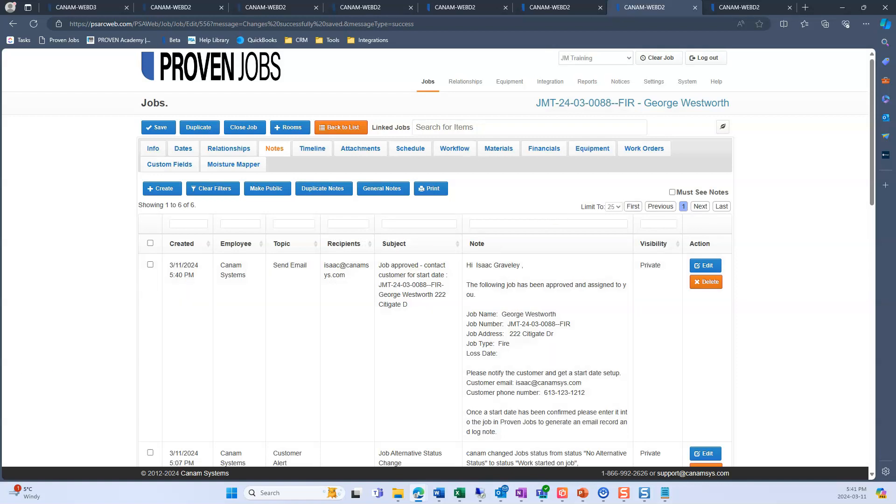
{"action": "key", "text": "alt+Tab"}
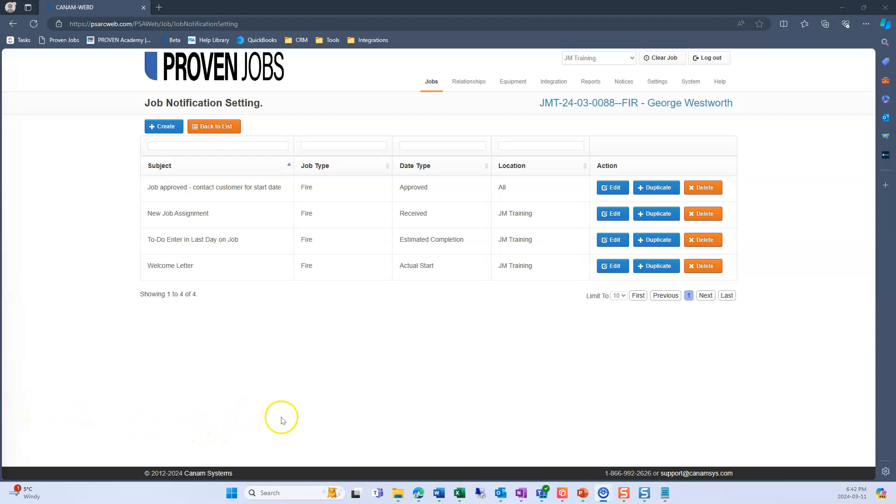
- Open the note templates from the Relationships section of the company settings and start a new template
{"action": "mouse_move", "coordinate": [661, 84]}
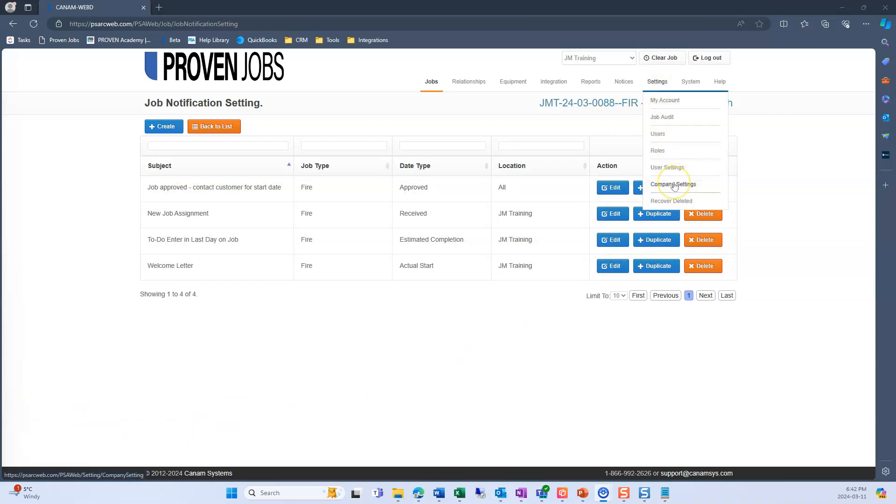
{"action": "left_click", "coordinate": [674, 185]}
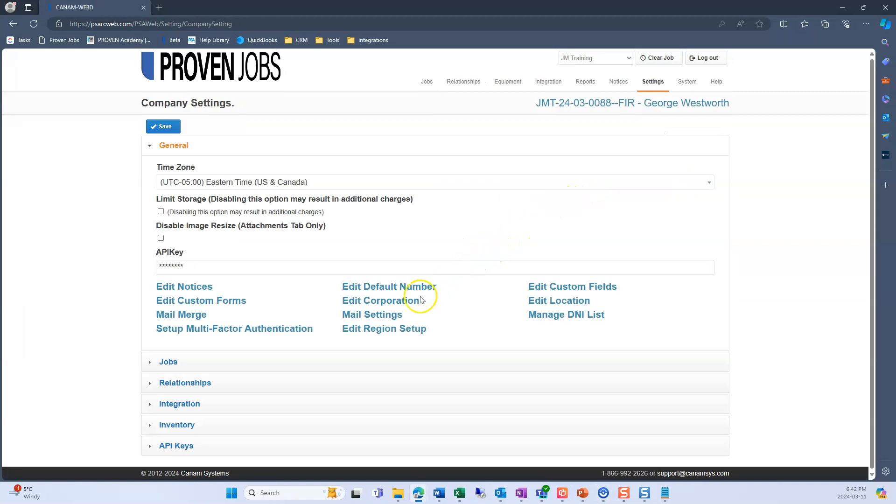
{"action": "left_click", "coordinate": [280, 384]}
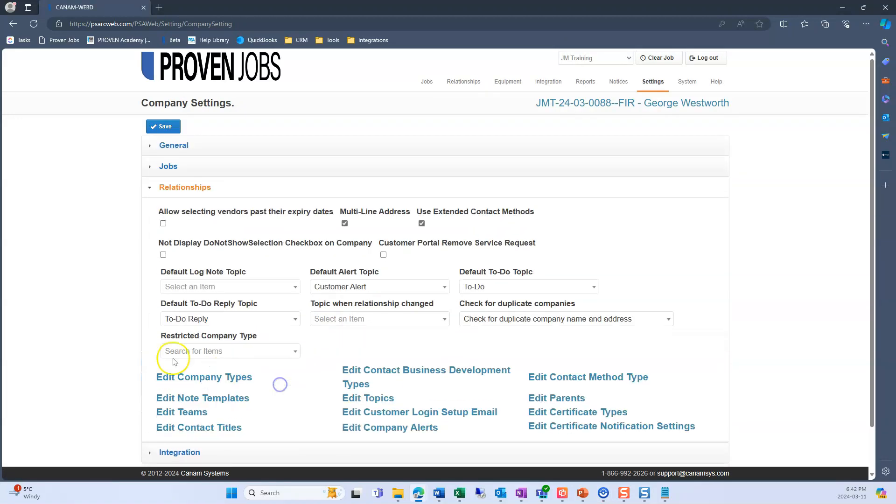
{"action": "left_click", "coordinate": [232, 400]}
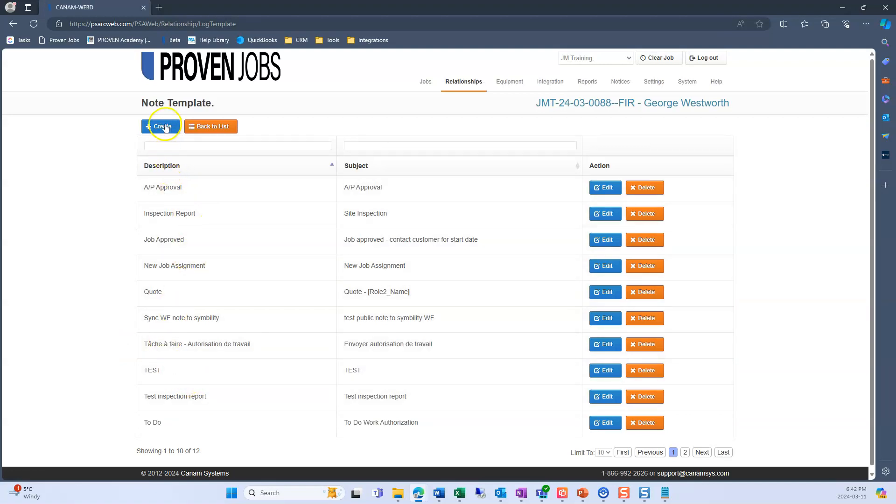
{"action": "left_click", "coordinate": [164, 127]}
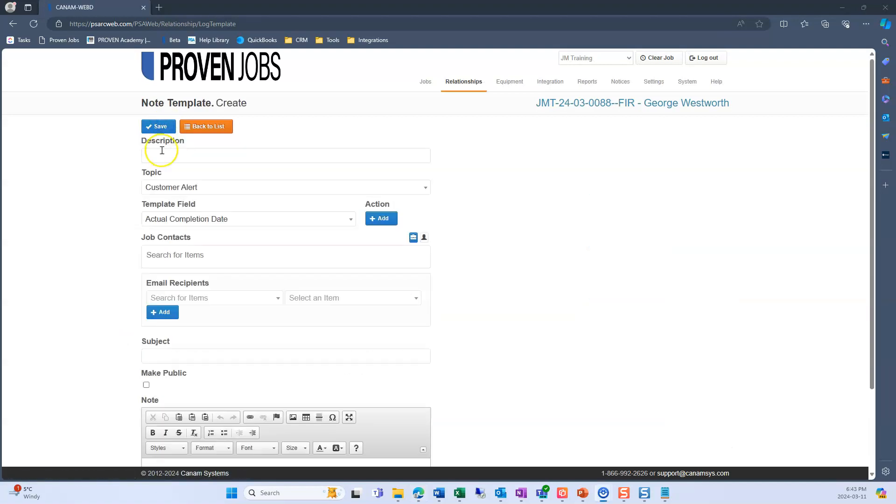
- Describe the new note template as Customer Survey and set its topic to Job Notification
{"action": "left_click", "coordinate": [162, 150]}
{"action": "type", "text": "Customer Survey"}
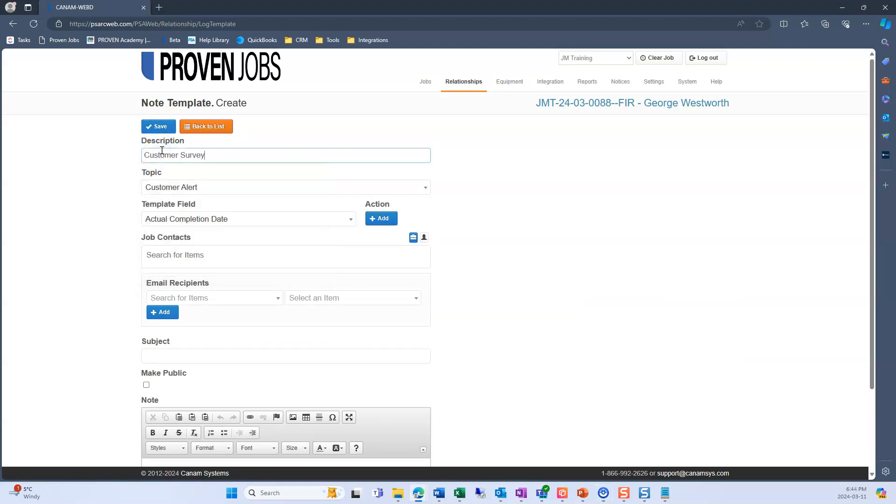
{"action": "left_click", "coordinate": [152, 188]}
{"action": "scroll", "coordinate": [231, 260], "scroll_direction": "down", "scroll_amount": 3}
{"action": "scroll", "coordinate": [228, 262], "scroll_direction": "down", "scroll_amount": 1}
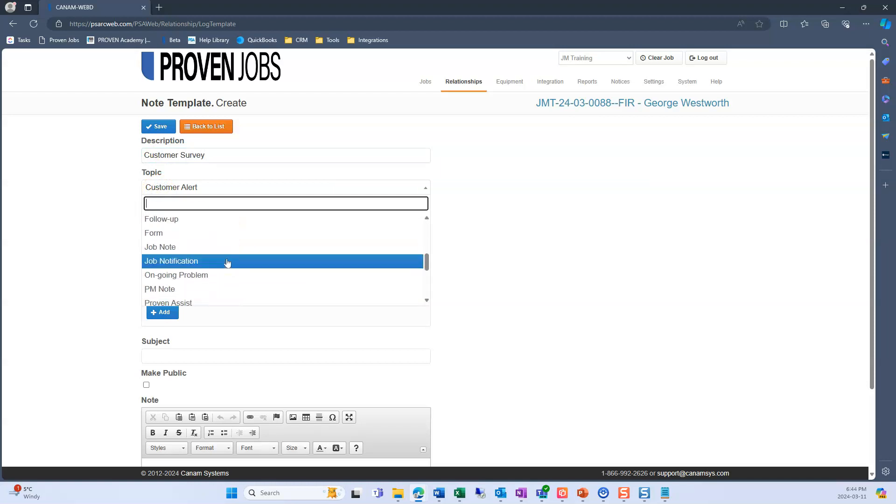
{"action": "left_click", "coordinate": [223, 263]}
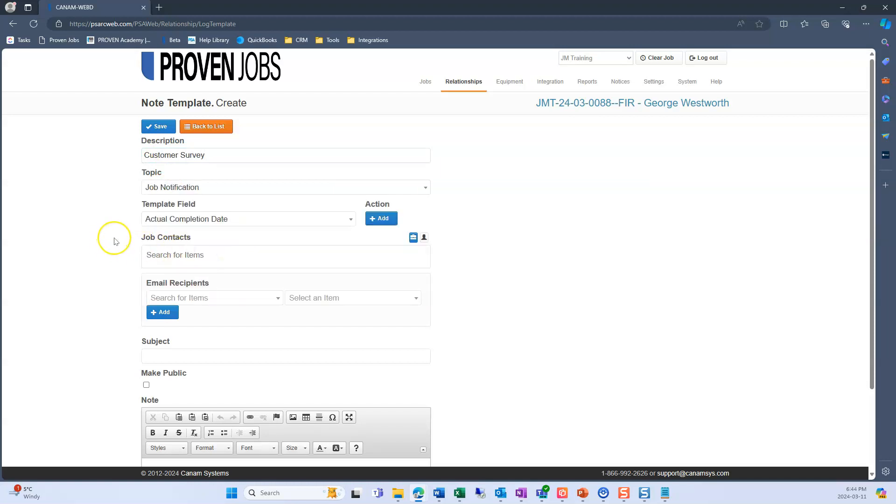
- Add a staff member with their e-mail address to the template's email recipients, then remove that recipient
{"action": "scroll", "coordinate": [116, 242], "scroll_direction": "down", "scroll_amount": 3}
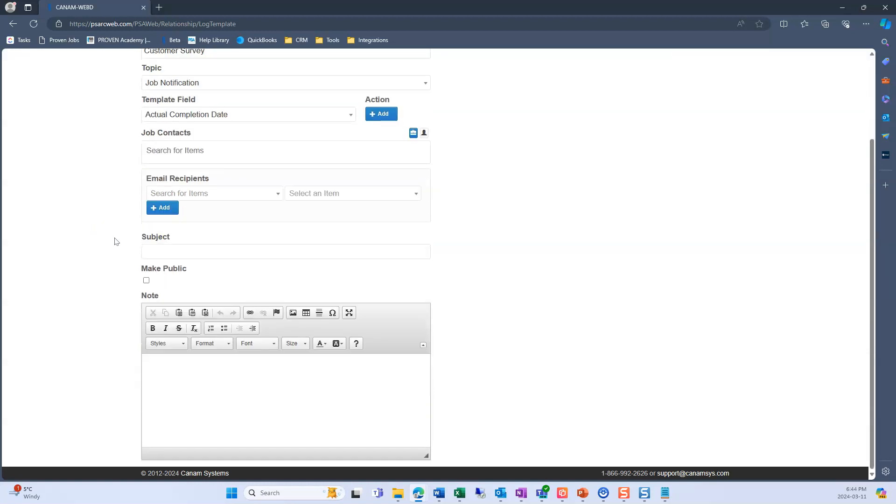
{"action": "scroll", "coordinate": [116, 241], "scroll_direction": "up", "scroll_amount": 2}
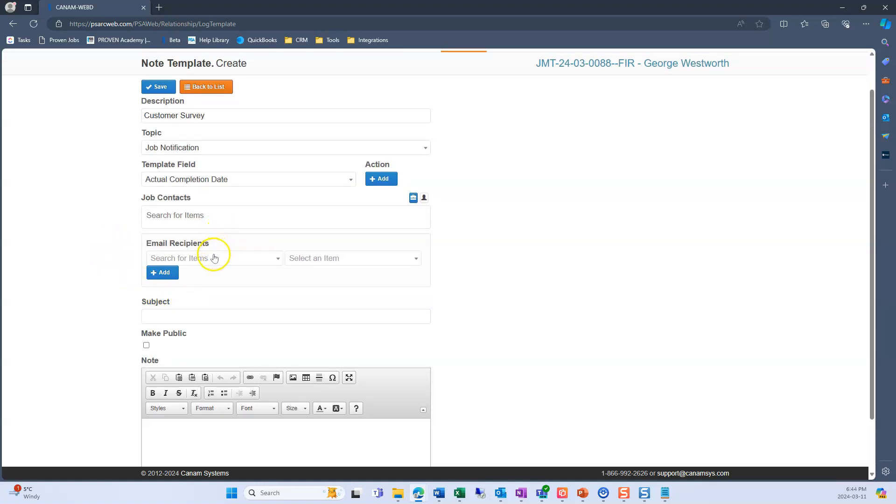
{"action": "left_click", "coordinate": [263, 266]}
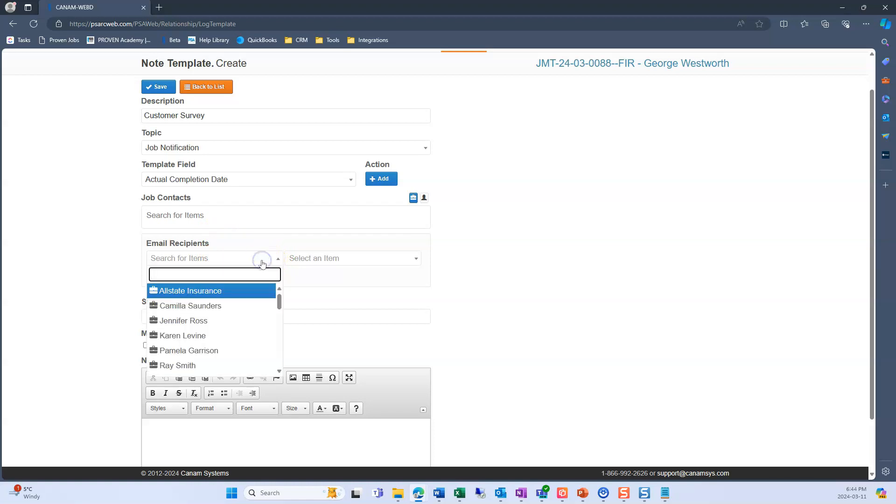
{"action": "type", "text": "isa"}
{"action": "key", "text": "Return"}
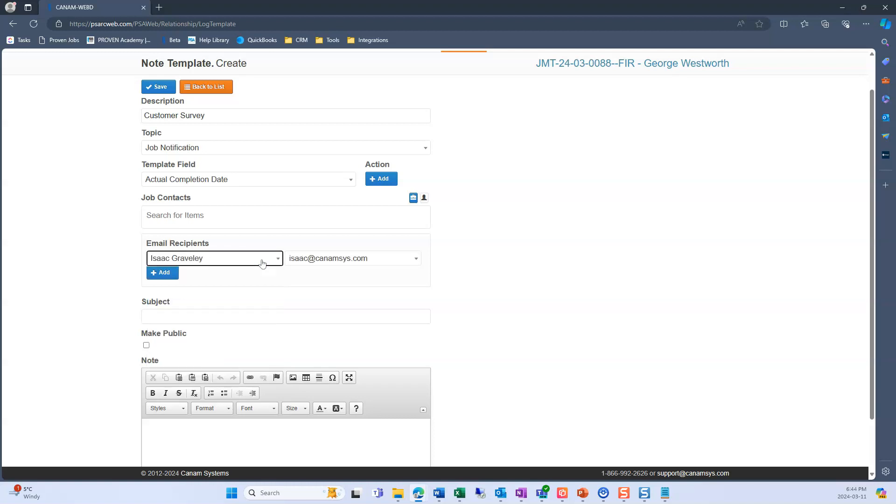
{"action": "left_click", "coordinate": [164, 275]}
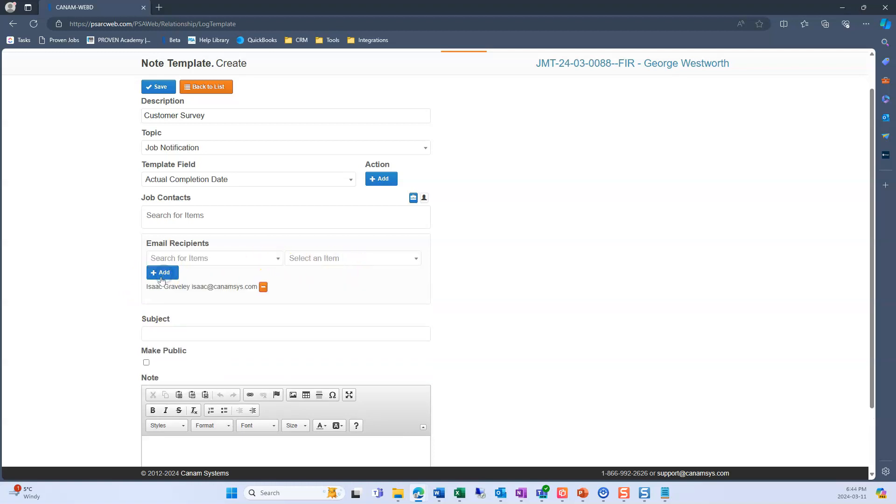
{"action": "scroll", "coordinate": [170, 298], "scroll_direction": "up", "scroll_amount": 1}
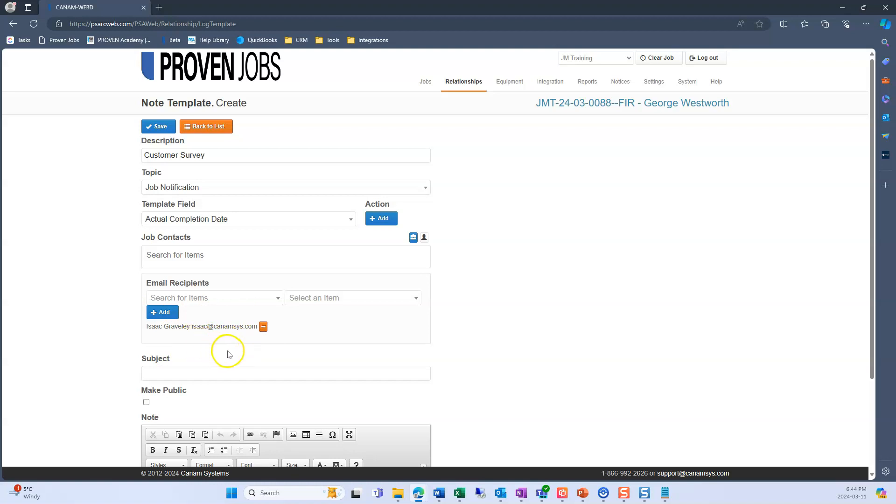
{"action": "left_click", "coordinate": [263, 327]}
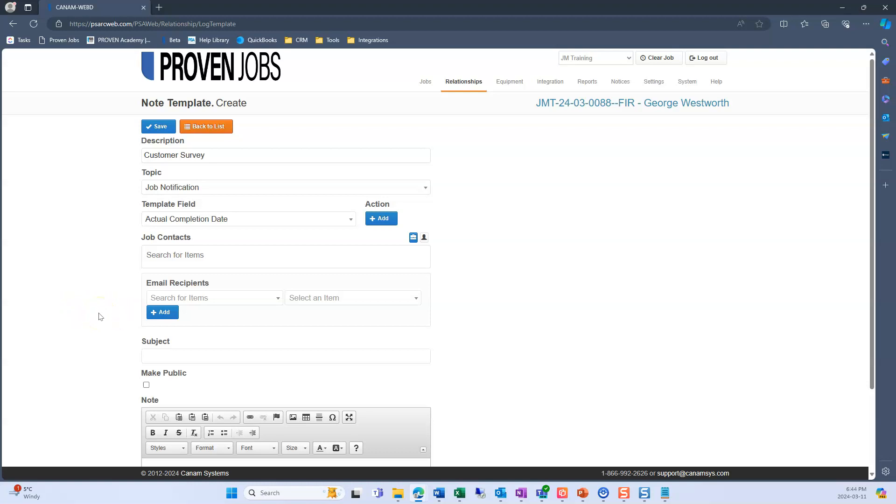
- Enter "Customer satisfaction survey" as the template's subject
{"action": "scroll", "coordinate": [99, 317], "scroll_direction": "down", "scroll_amount": 1}
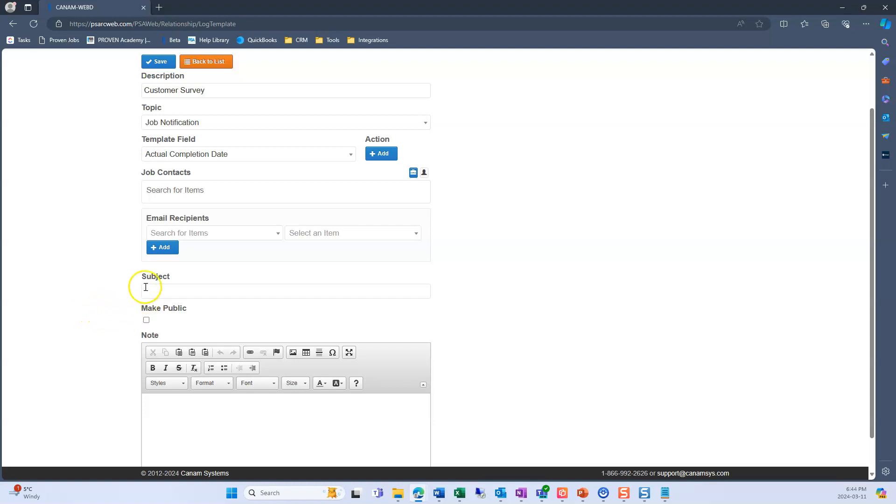
{"action": "left_click", "coordinate": [188, 294]}
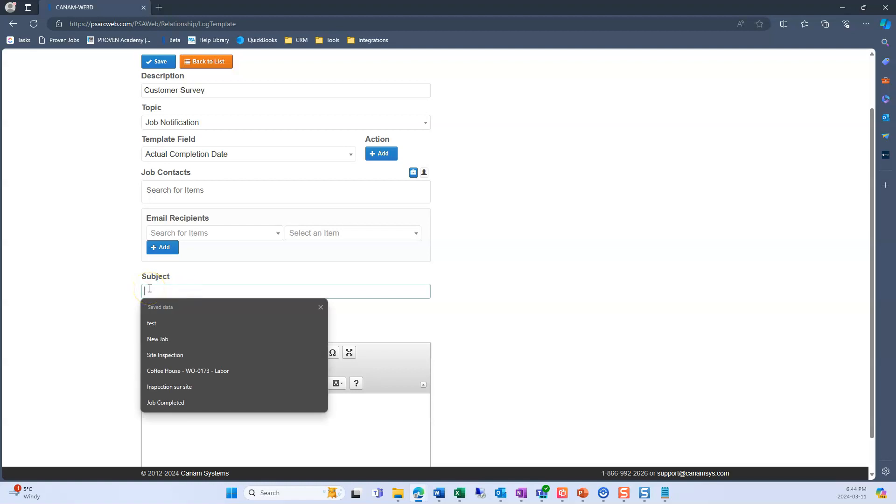
{"action": "type", "text": "Customer satisfaction survey"}
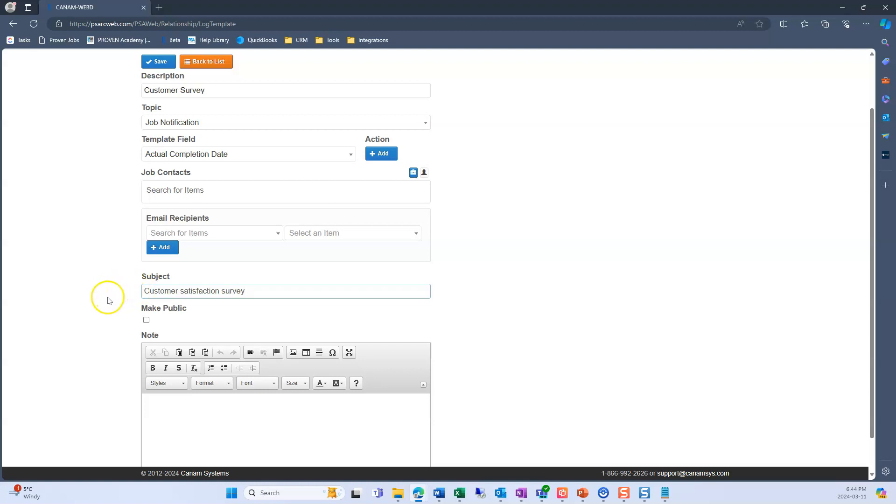
- Begin the note with "Dear", the Job Customer Name template field and a comma
{"action": "scroll", "coordinate": [104, 300], "scroll_direction": "down", "scroll_amount": 1}
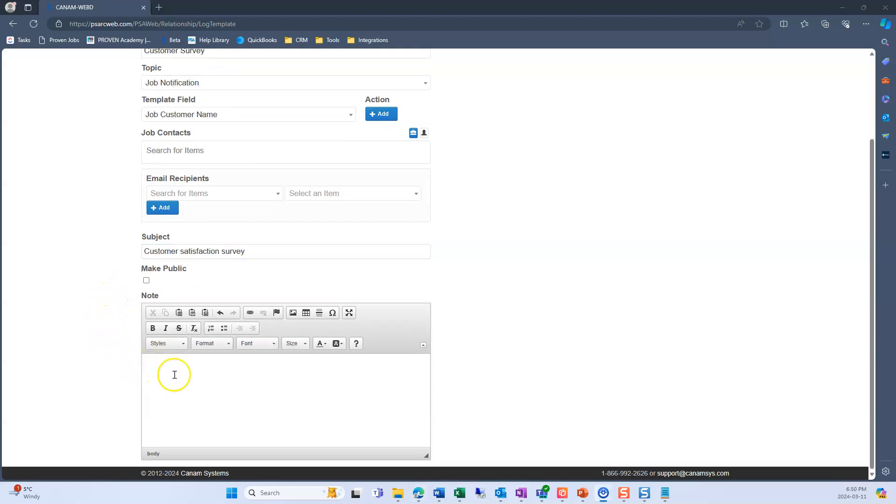
{"action": "left_click", "coordinate": [174, 375]}
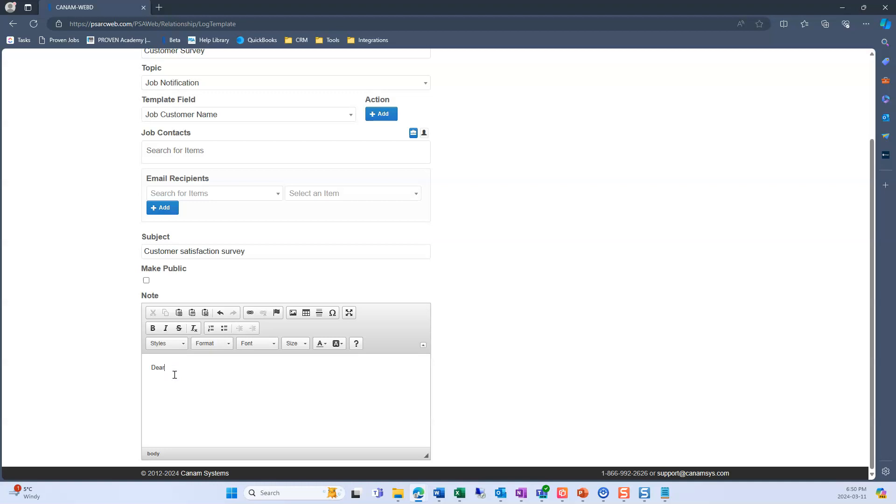
{"action": "left_click", "coordinate": [238, 114]}
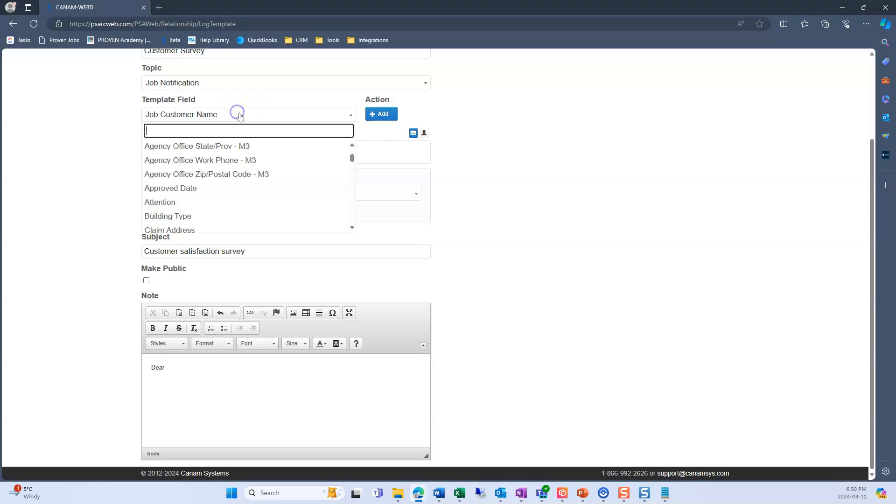
{"action": "type", "text": "job customer"}
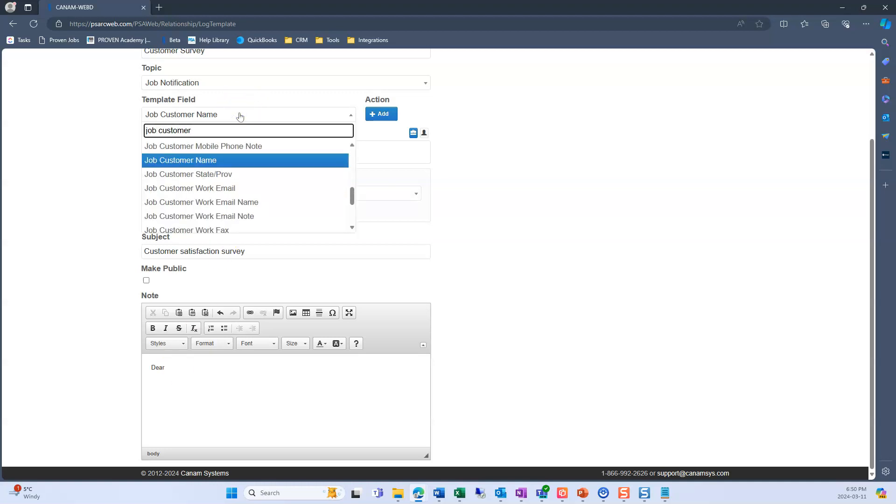
{"action": "left_click", "coordinate": [230, 160]}
{"action": "left_click", "coordinate": [387, 115]}
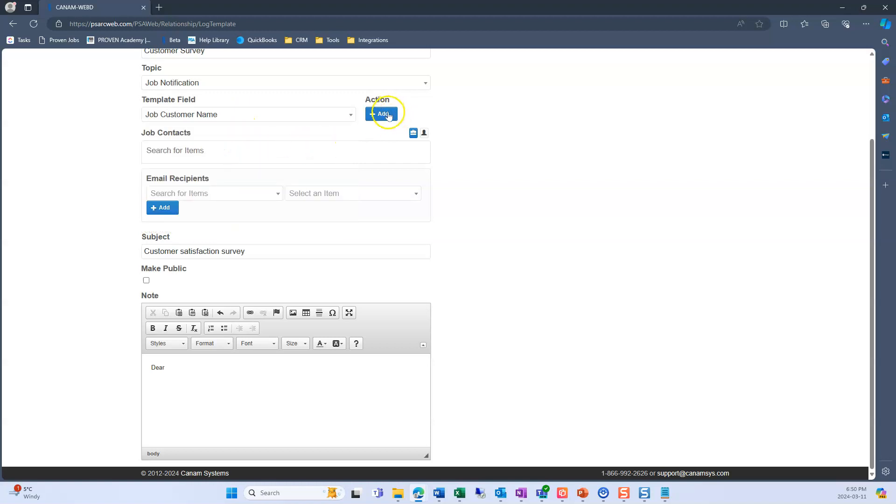
{"action": "left_click", "coordinate": [260, 385]}
{"action": "type", "text": ","}
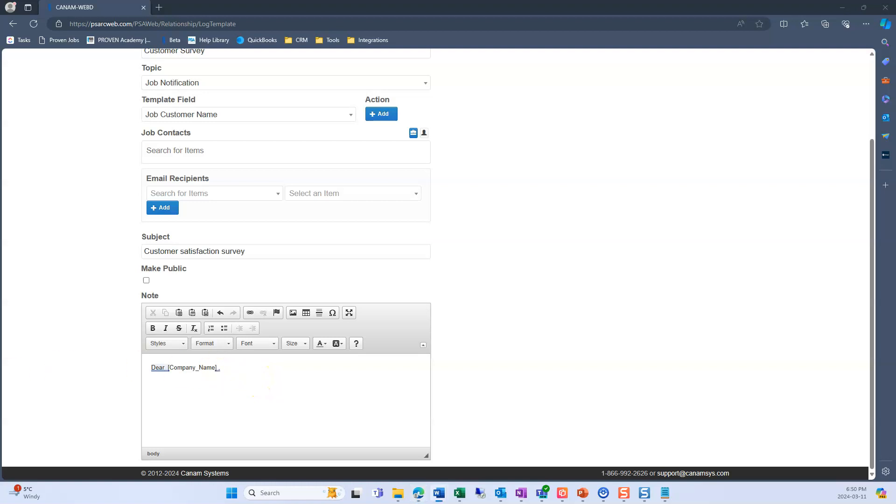
- Paste the copied "Thank you for choosing Canam Systems" feedback request below the greeting and separate its paragraphs with a blank line
{"action": "left_click", "coordinate": [169, 392]}
{"action": "type", "text": "Thank you for choosing Canam Systems. We appreciate your business and want to make sure your experience with us was a great one! We would love a chance to gather your feedback on our performance. If you have a moment, please let us know how we did by filling out the quick survey linked below, the survey will only take about a minute or two. We sincerely appreciate your time!"}
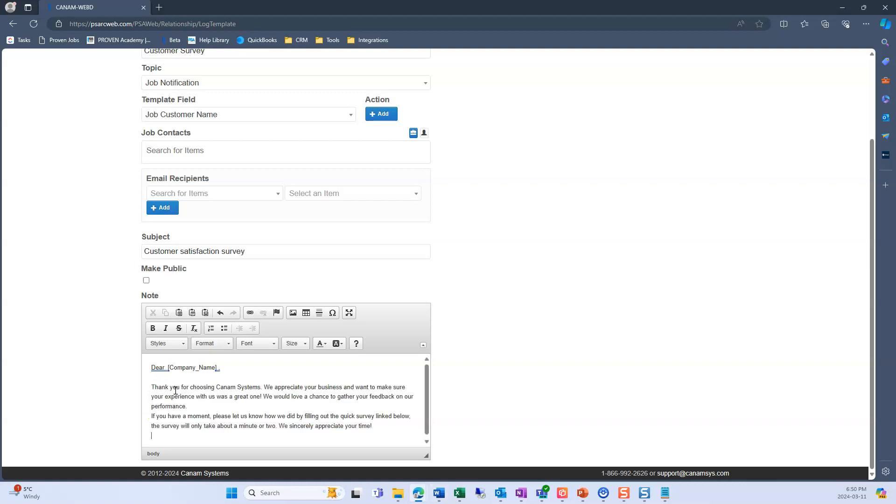
{"action": "left_click", "coordinate": [190, 406]}
{"action": "key", "text": "Return"}
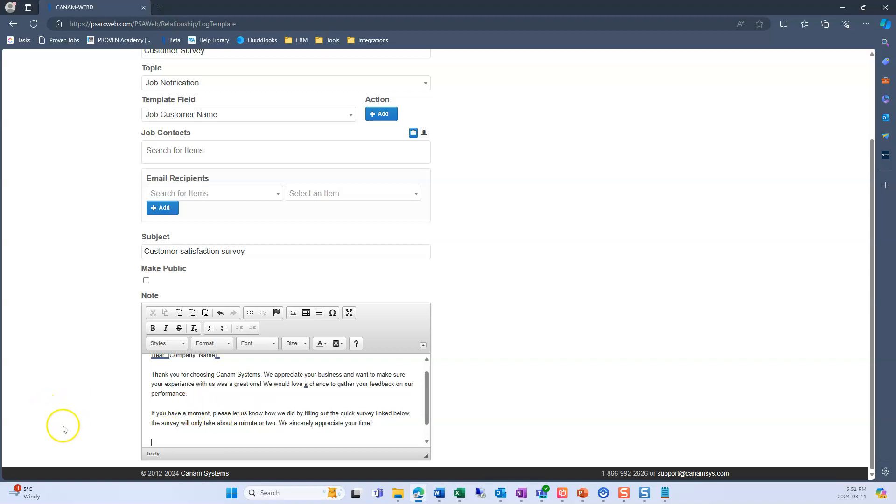
- Add the line "Customer Satisfaction Survey" below the message and link it to the copied https survey URL
{"action": "left_click", "coordinate": [306, 433]}
{"action": "left_click", "coordinate": [157, 424]}
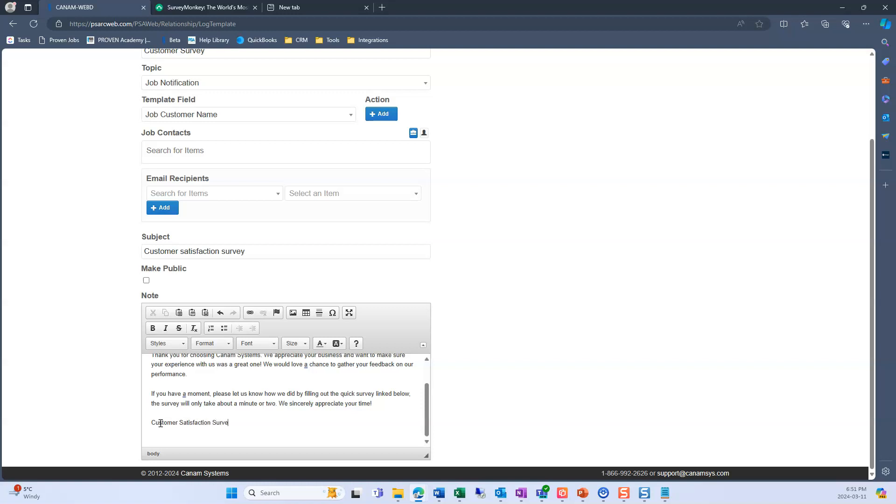
{"action": "left_click_drag", "start_coordinate": [152, 424], "coordinate": [232, 423]}
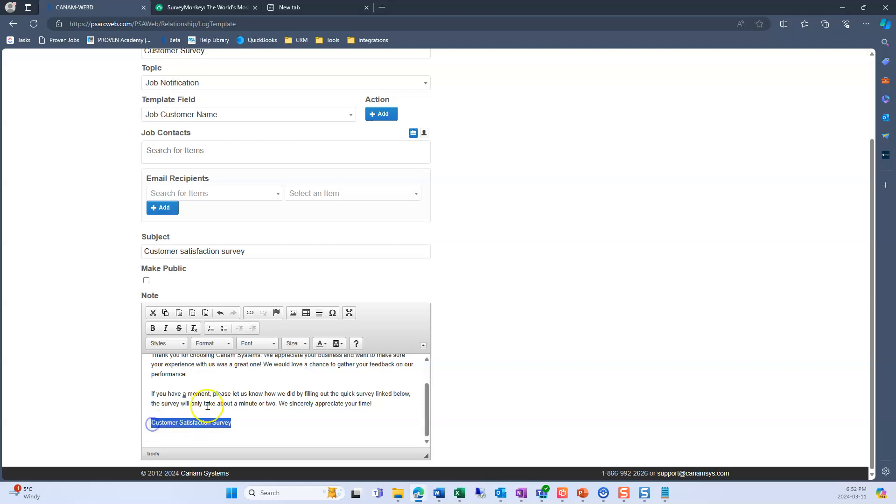
{"action": "left_click", "coordinate": [250, 312]}
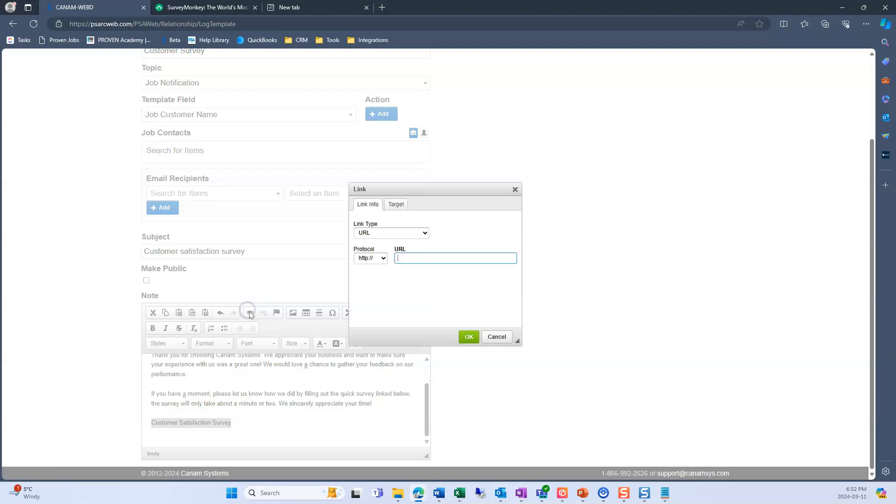
{"action": "key", "text": "ctrl+v"}
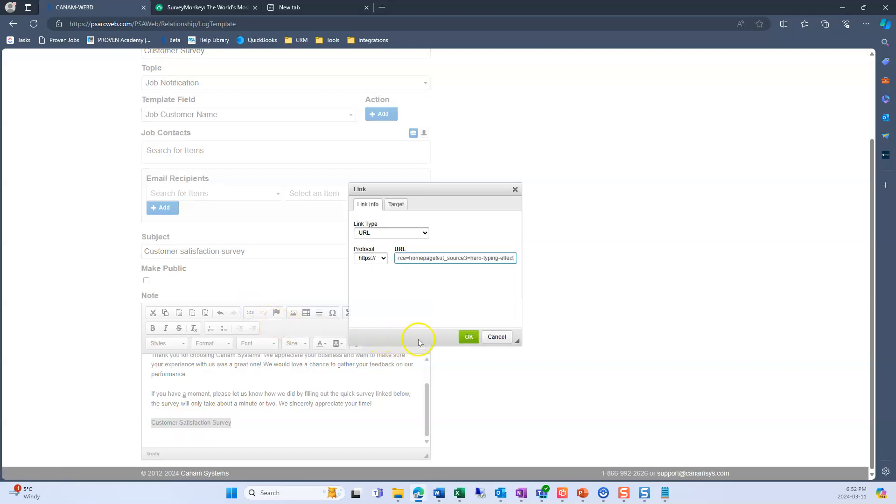
{"action": "left_click", "coordinate": [469, 336]}
- Close the note with "Thank you," below the survey link, review the note text and save the template
{"action": "left_click", "coordinate": [253, 424]}
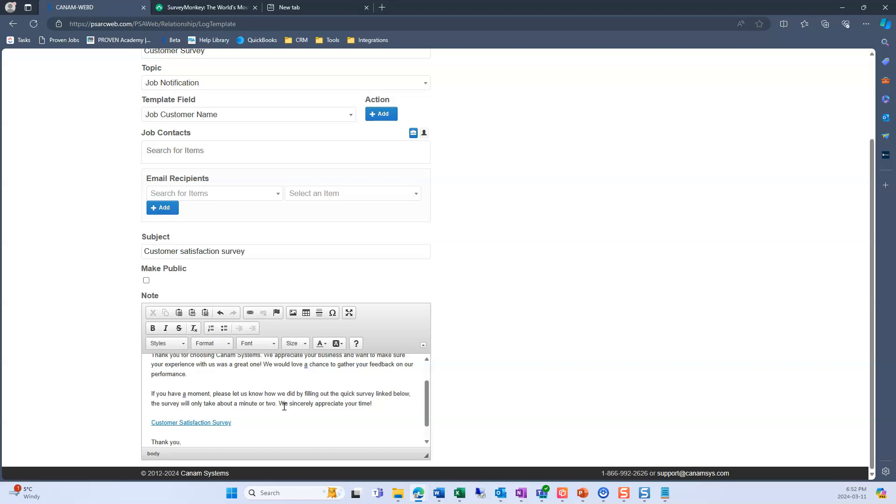
{"action": "scroll", "coordinate": [284, 405], "scroll_direction": "down", "scroll_amount": 1}
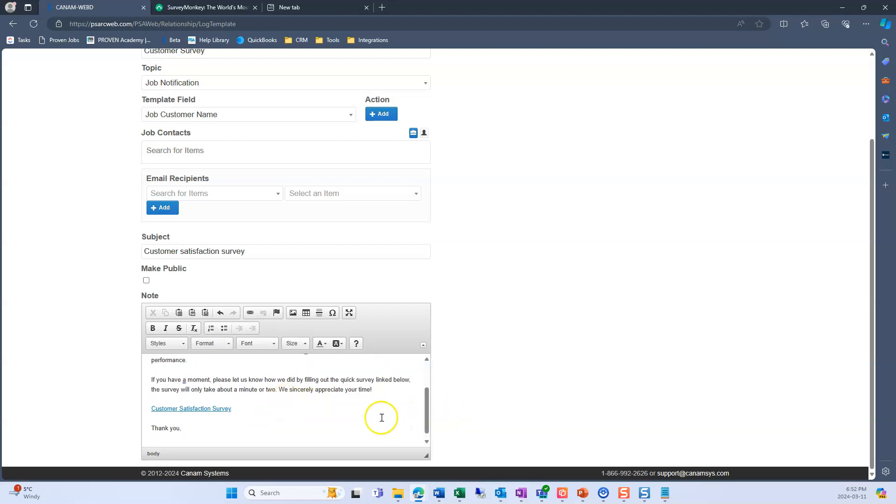
{"action": "scroll", "coordinate": [363, 423], "scroll_direction": "up", "scroll_amount": 3}
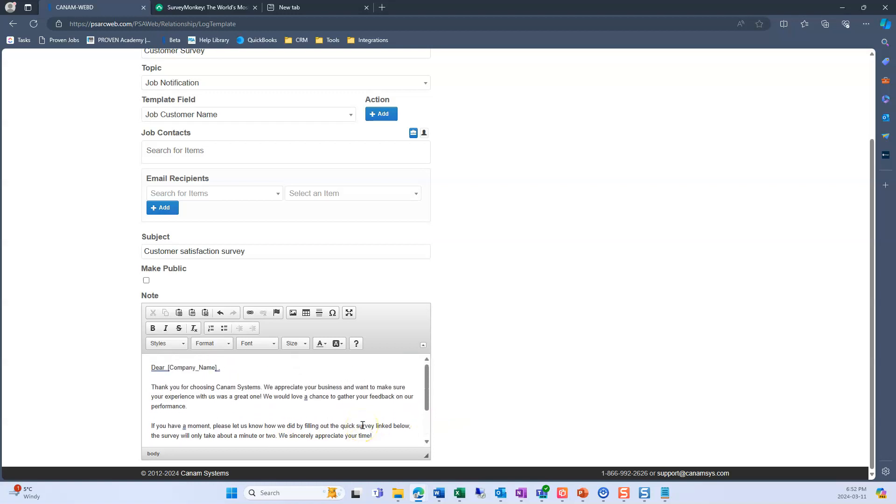
{"action": "scroll", "coordinate": [316, 376], "scroll_direction": "up", "scroll_amount": 3}
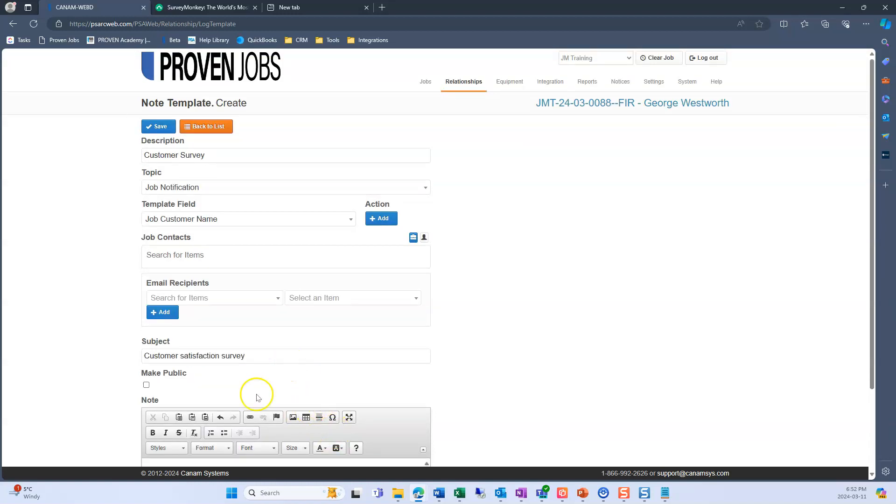
{"action": "left_click", "coordinate": [156, 129]}
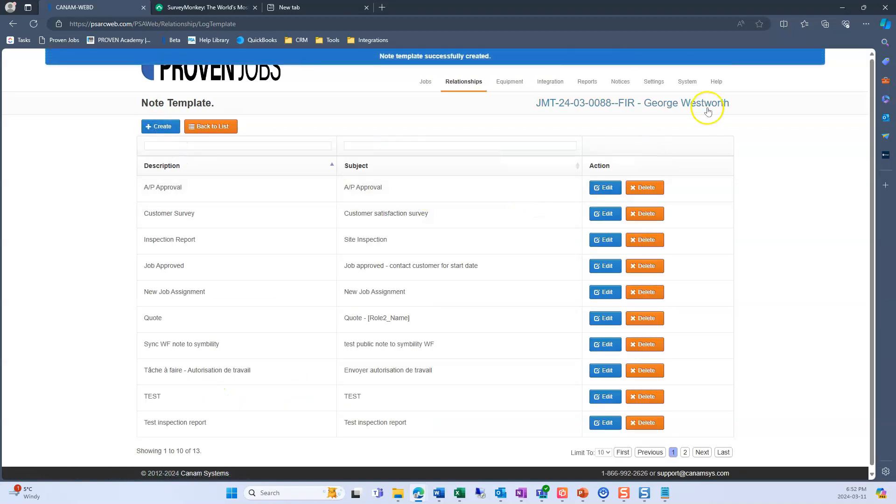
- Leave the note templates, open the job notification settings in the company's job settings and start a new notification
{"action": "left_click", "coordinate": [215, 127]}
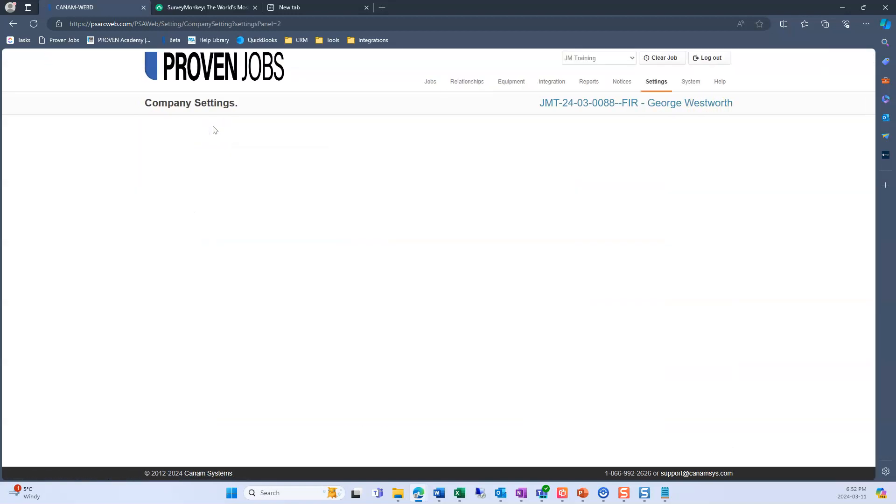
{"action": "scroll", "coordinate": [136, 319], "scroll_direction": "down", "scroll_amount": 2}
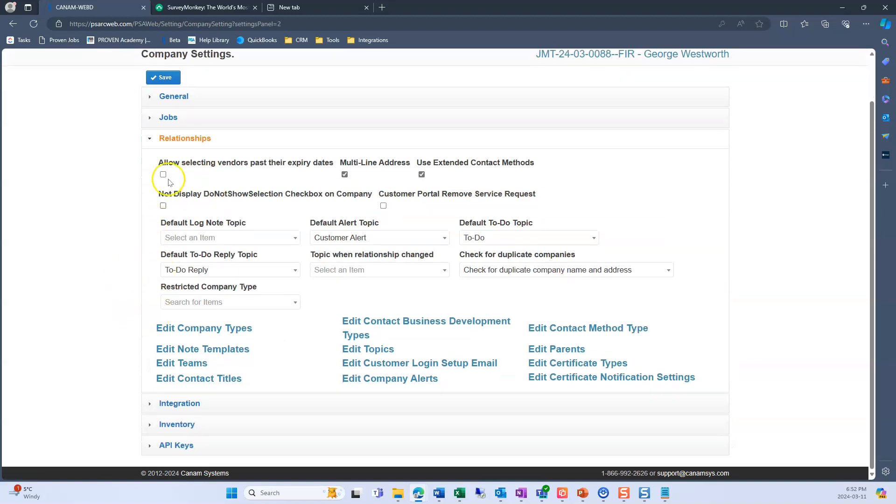
{"action": "scroll", "coordinate": [168, 159], "scroll_direction": "up", "scroll_amount": 1}
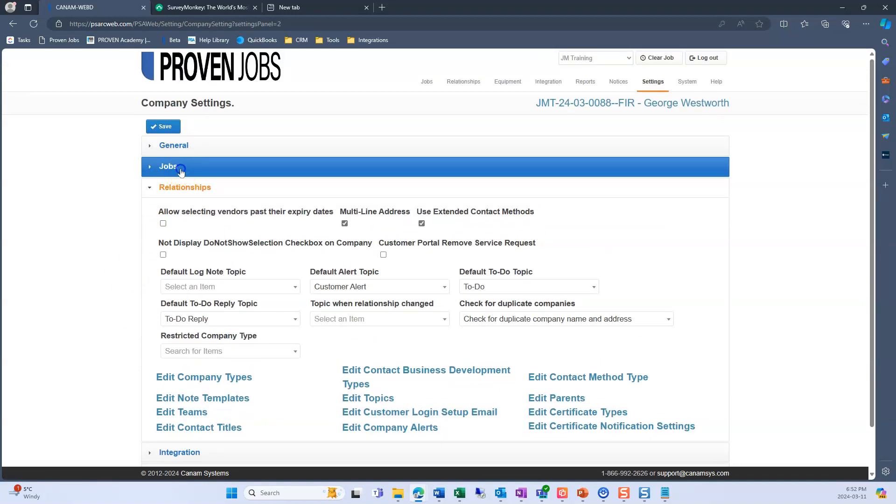
{"action": "left_click", "coordinate": [181, 172]}
{"action": "scroll", "coordinate": [106, 254], "scroll_direction": "down", "scroll_amount": 8}
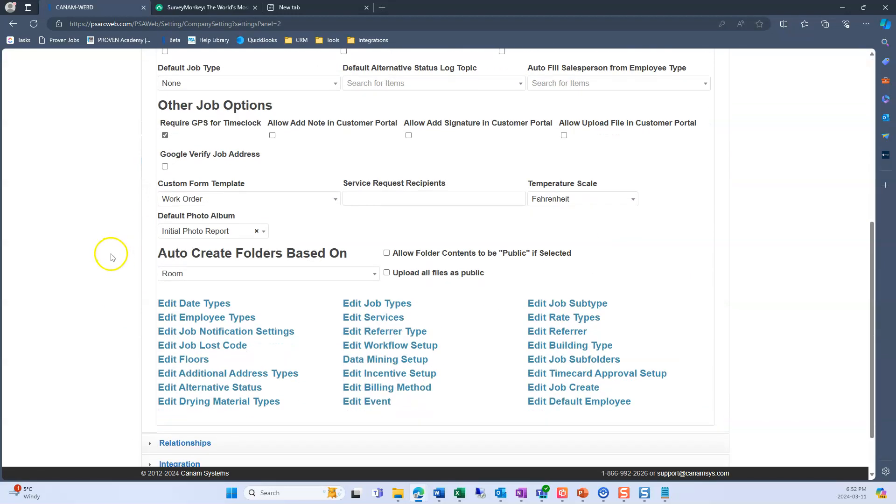
{"action": "left_click", "coordinate": [255, 333]}
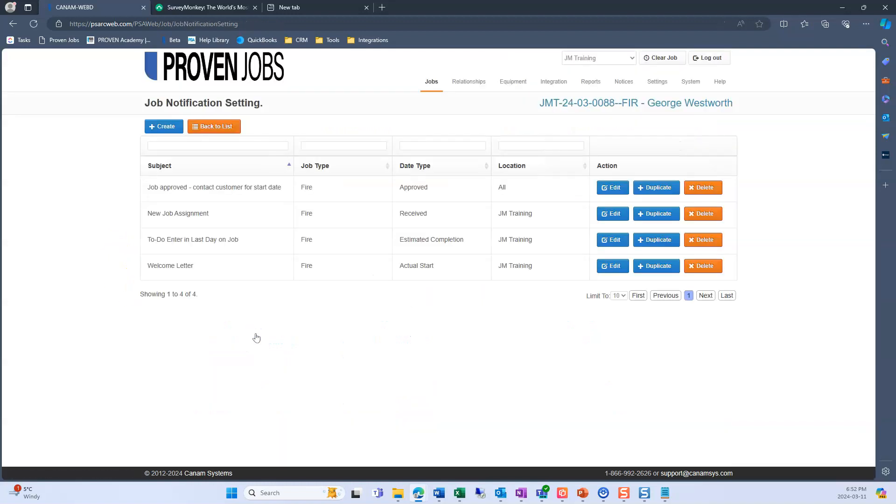
{"action": "left_click", "coordinate": [163, 127]}
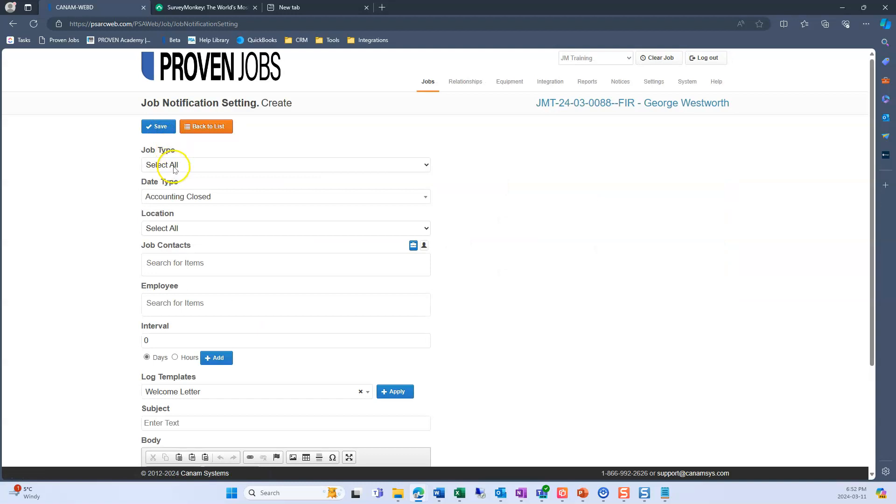
- Set the new notification's job type to Fire and its date type to Actual Completion
{"action": "left_click", "coordinate": [174, 166]}
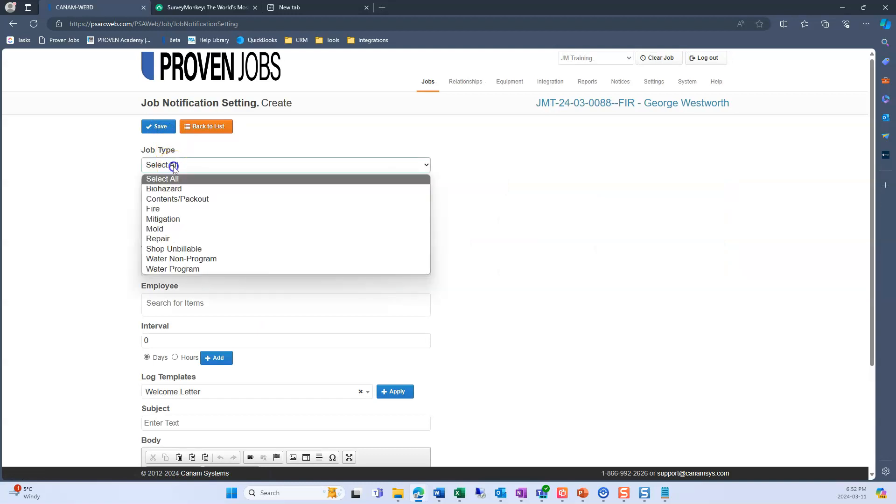
{"action": "left_click", "coordinate": [172, 210]}
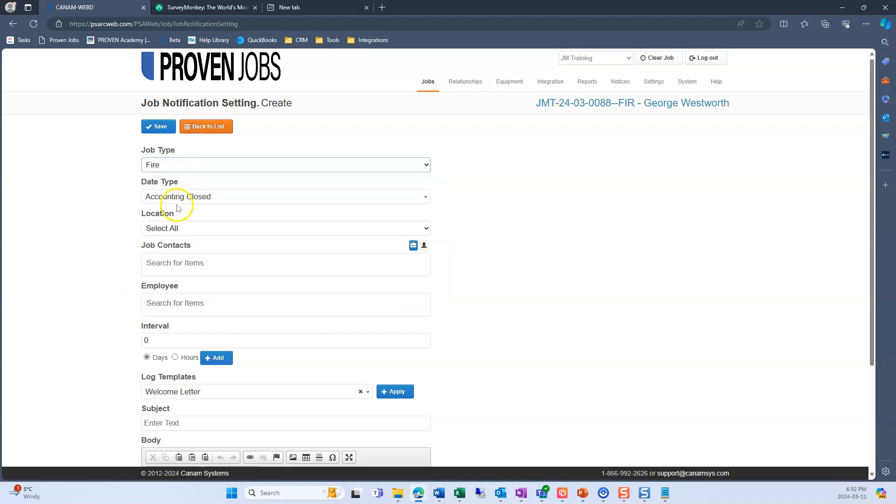
{"action": "left_click", "coordinate": [172, 201]}
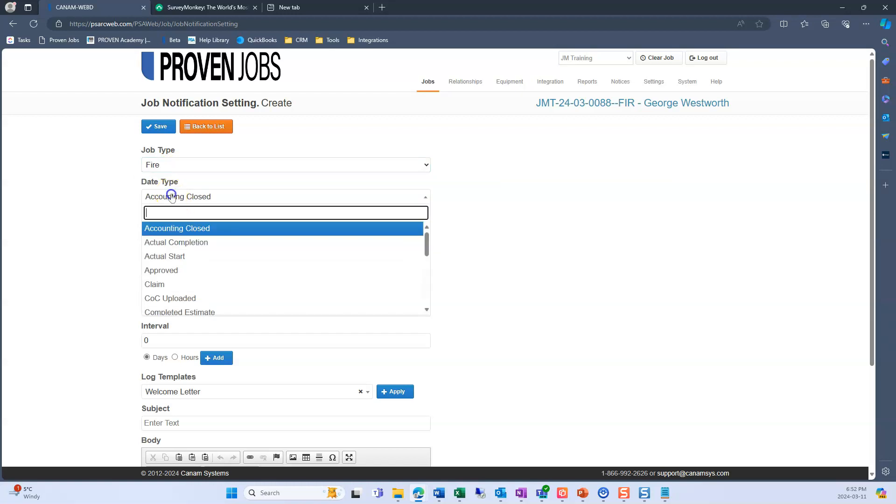
{"action": "left_click", "coordinate": [175, 243]}
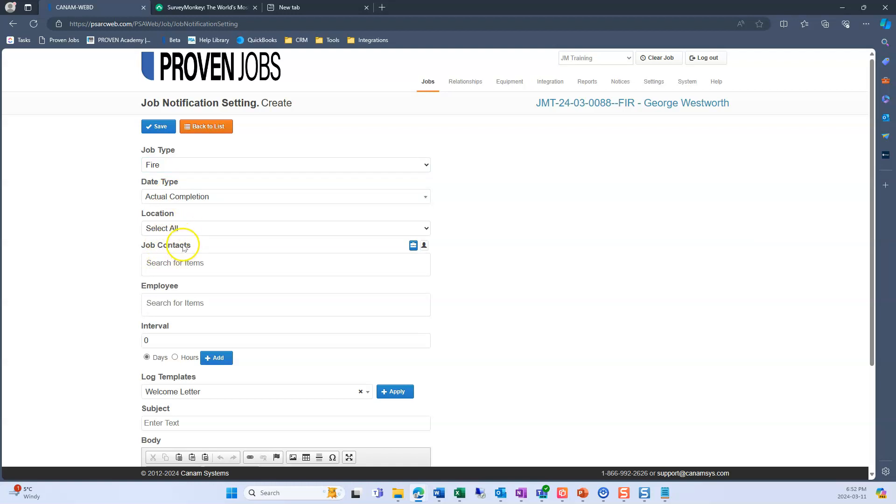
- Add Customer as the job contact who receives the notification
{"action": "scroll", "coordinate": [125, 242], "scroll_direction": "down", "scroll_amount": 1}
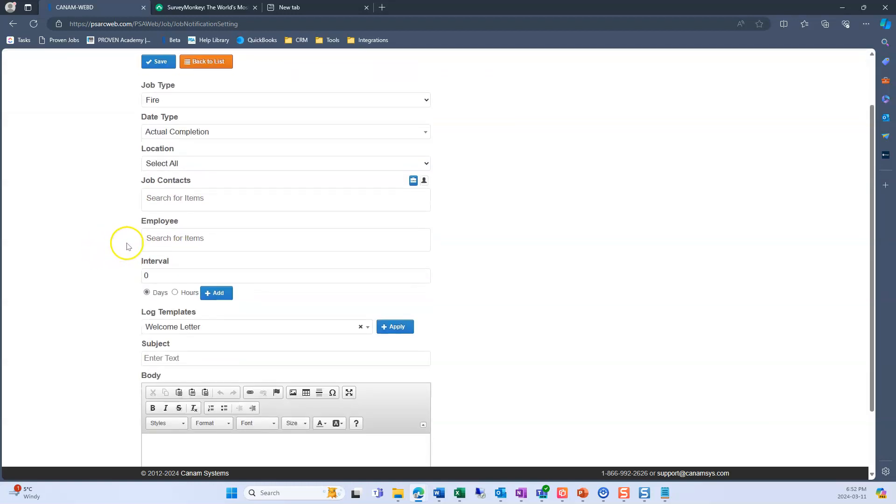
{"action": "left_click", "coordinate": [168, 199]}
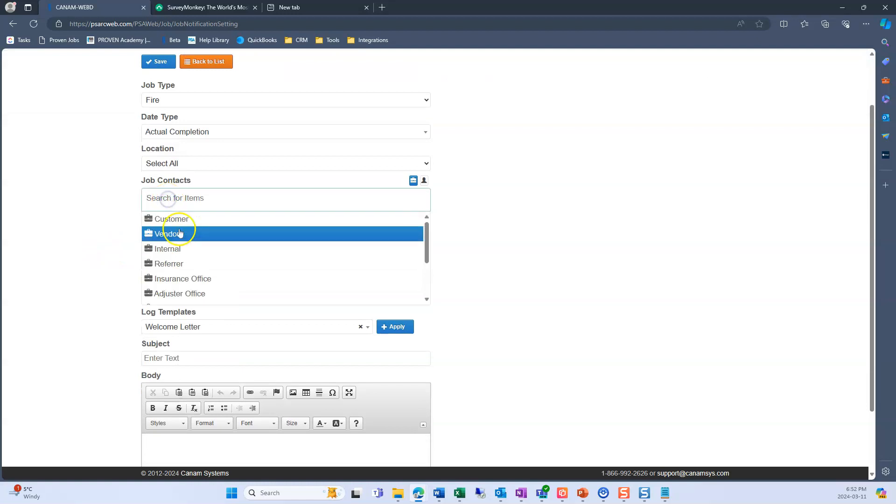
{"action": "left_click", "coordinate": [183, 223]}
{"action": "left_click", "coordinate": [133, 216]}
- Apply the Customer Survey log template to the notification, review the inserted body text and save the notification
{"action": "scroll", "coordinate": [117, 219], "scroll_direction": "down", "scroll_amount": 1}
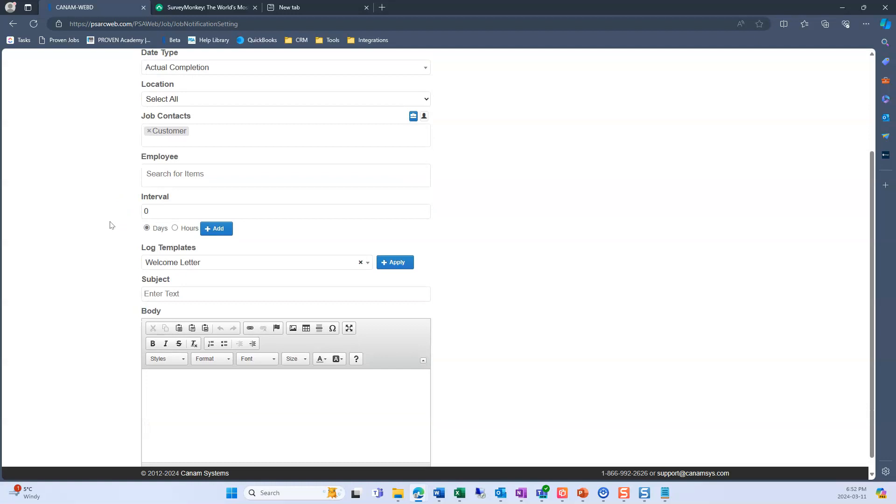
{"action": "scroll", "coordinate": [120, 226], "scroll_direction": "down", "scroll_amount": 1}
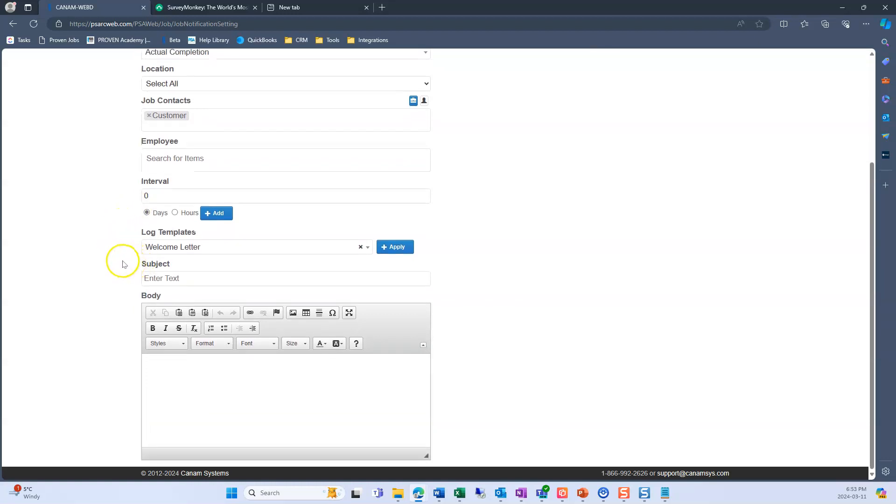
{"action": "left_click", "coordinate": [218, 250]}
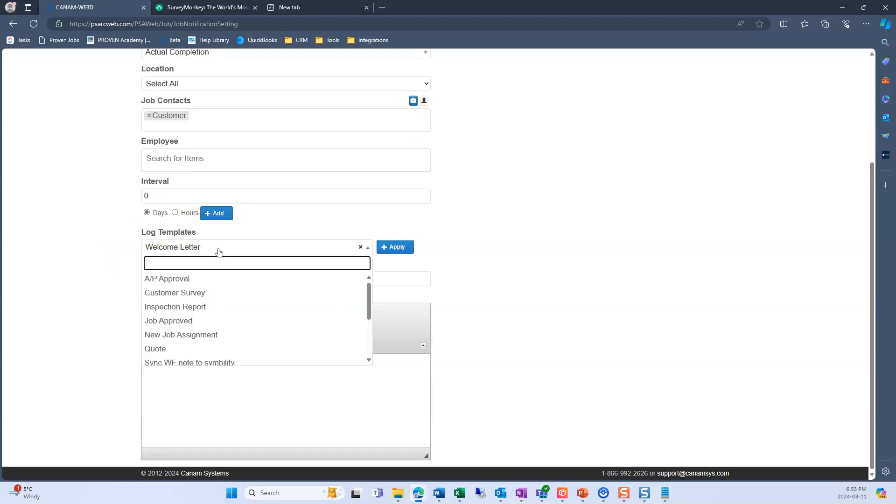
{"action": "left_click", "coordinate": [207, 296]}
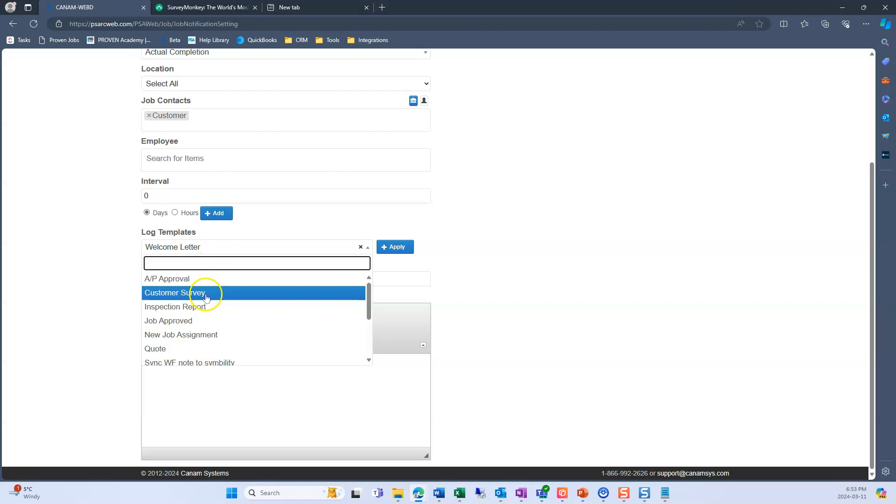
{"action": "left_click", "coordinate": [391, 249]}
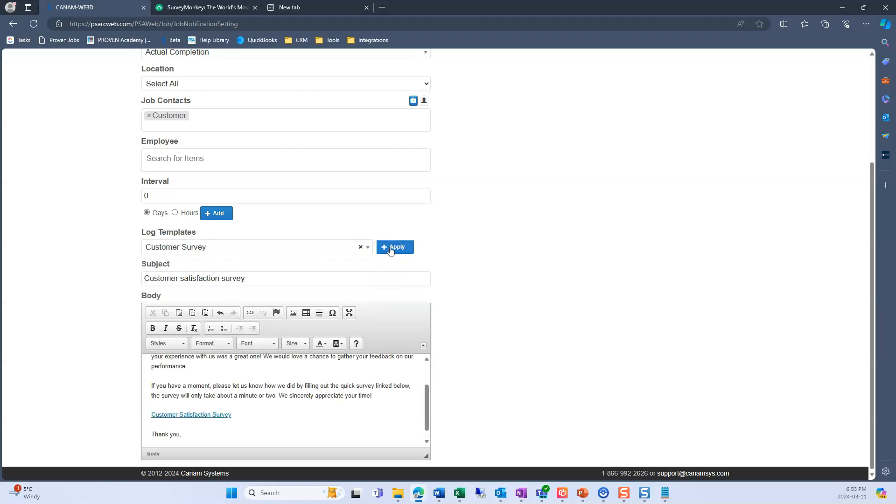
{"action": "scroll", "coordinate": [369, 388], "scroll_direction": "up", "scroll_amount": 2}
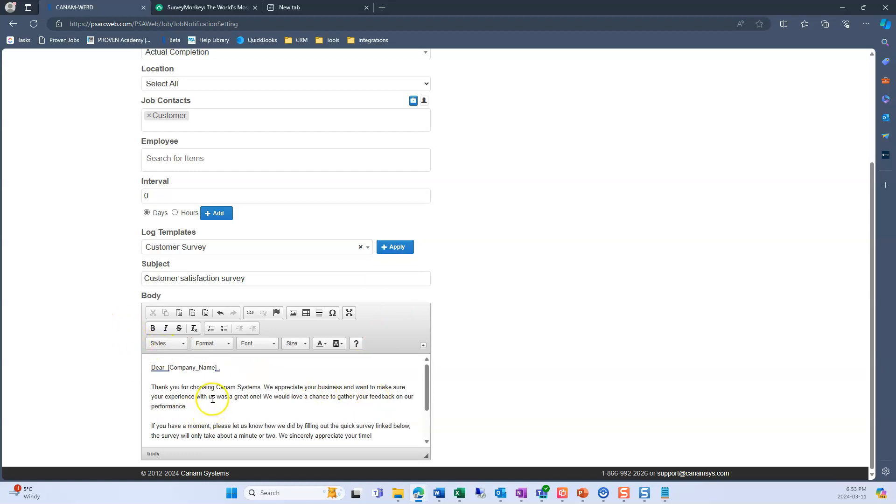
{"action": "scroll", "coordinate": [355, 401], "scroll_direction": "down", "scroll_amount": 3}
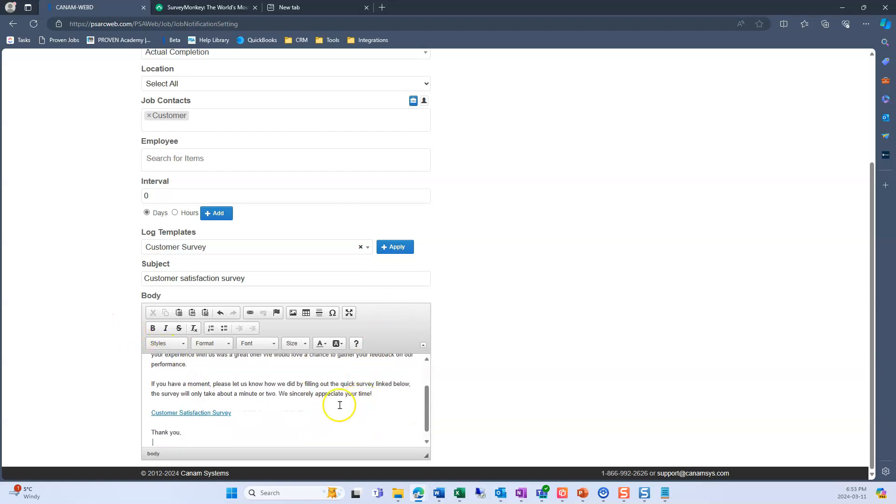
{"action": "scroll", "coordinate": [89, 374], "scroll_direction": "up", "scroll_amount": 3}
{"action": "left_click", "coordinate": [157, 125]}
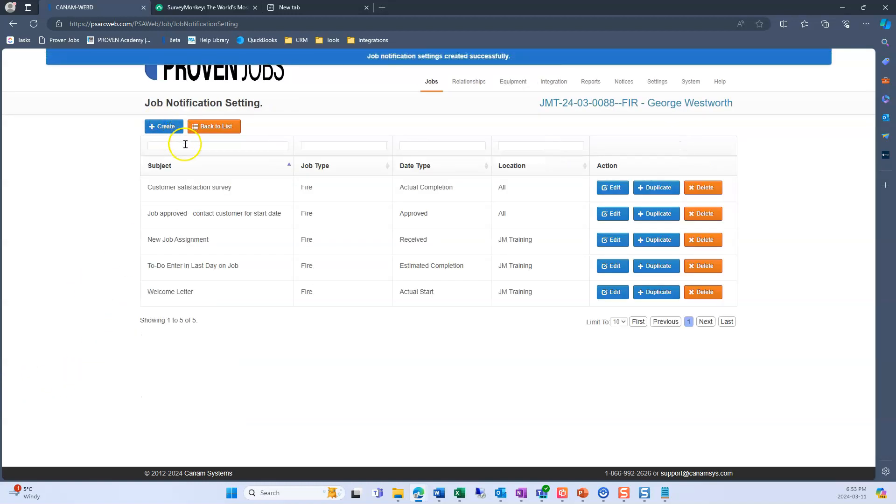
- Open the current Fire job's dates, set Actual Completion to 3/11/2024 12:00 AM and save the job
{"action": "left_click", "coordinate": [708, 108]}
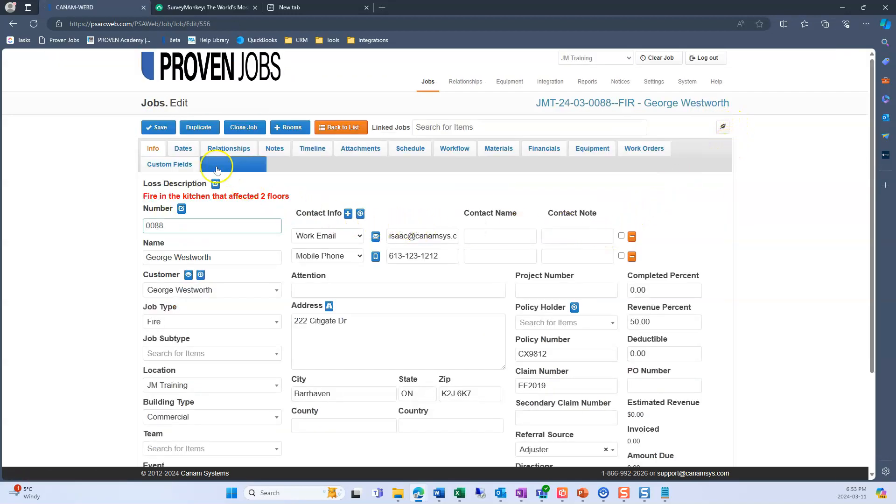
{"action": "left_click", "coordinate": [185, 150]}
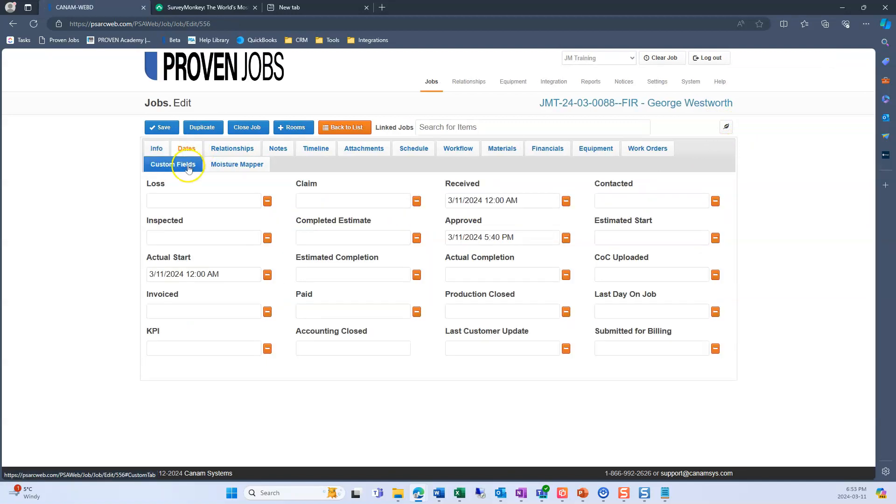
{"action": "left_click", "coordinate": [461, 277]}
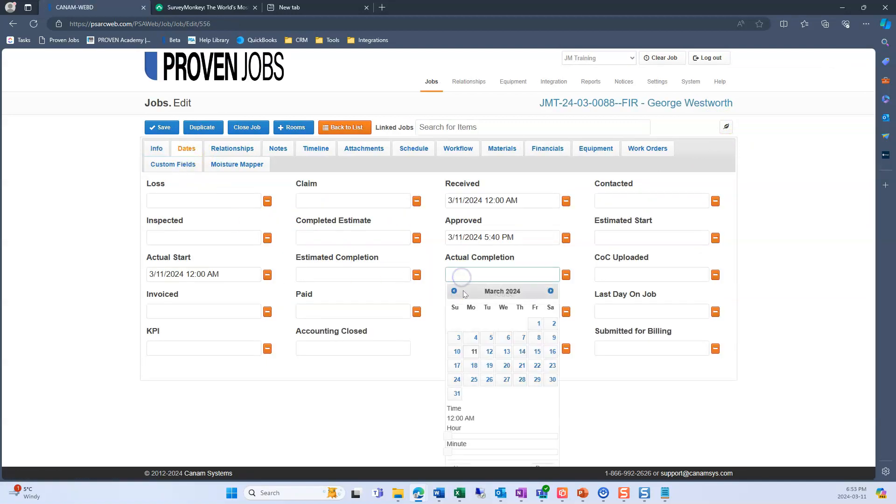
{"action": "left_click", "coordinate": [474, 351]}
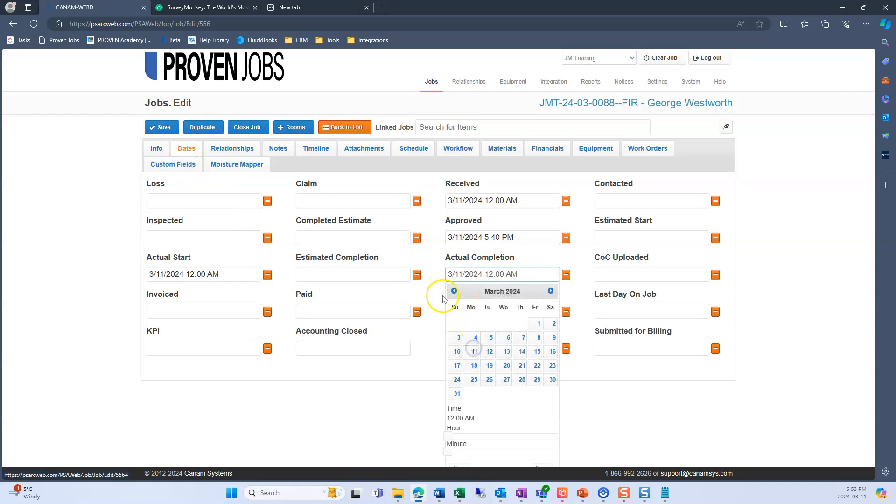
{"action": "left_click", "coordinate": [438, 273]}
{"action": "left_click", "coordinate": [161, 129]}
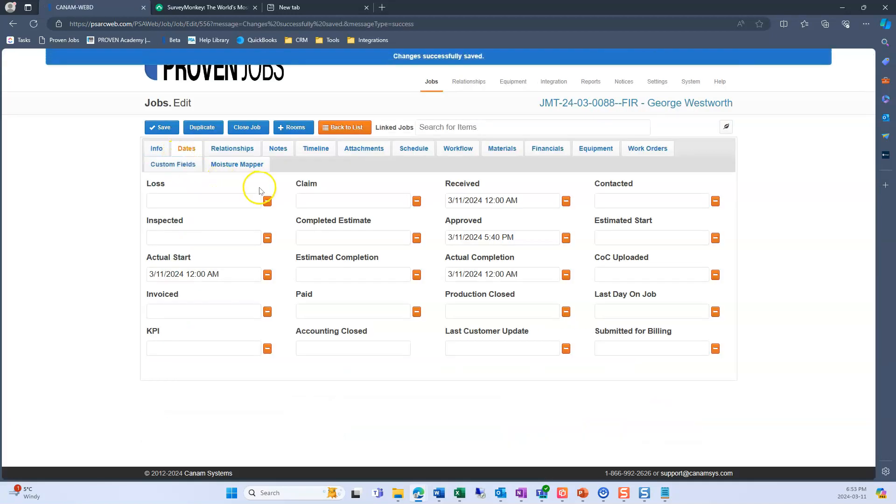
- Open the job's notes and examine the customer satisfaction survey email, including its full text, survey link and recipient
{"action": "left_click", "coordinate": [280, 151]}
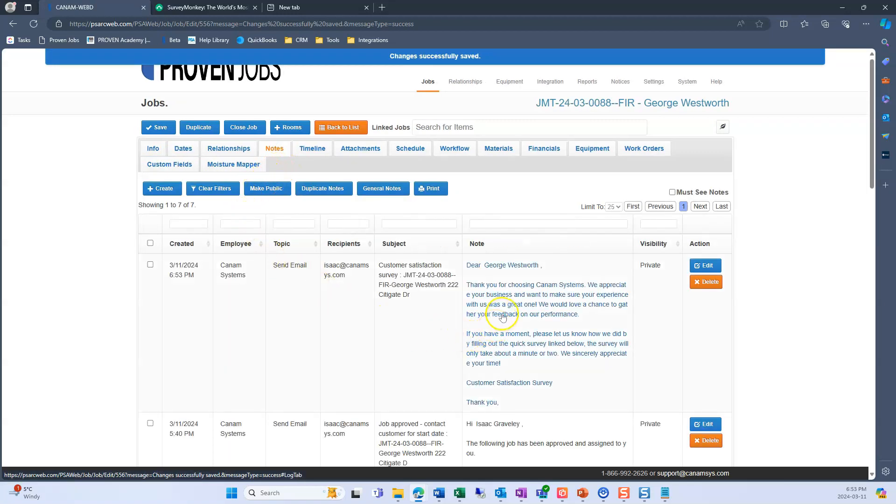
{"action": "left_click", "coordinate": [567, 342]}
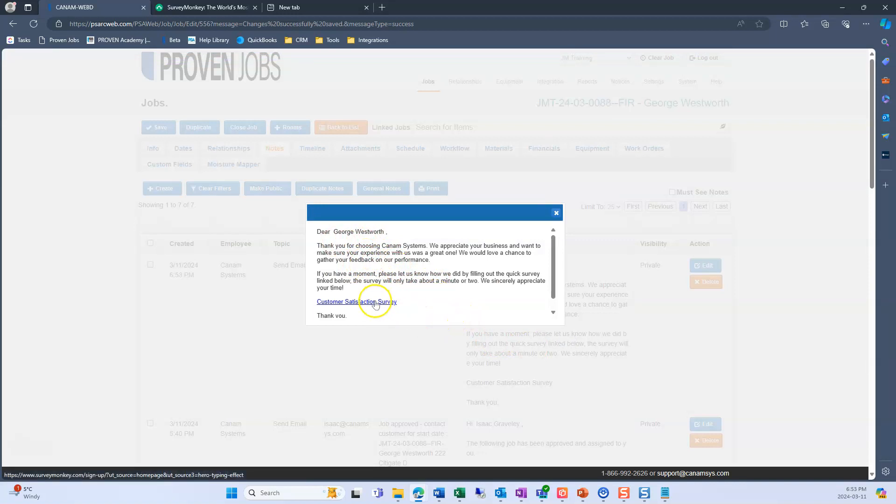
{"action": "left_click", "coordinate": [556, 215]}
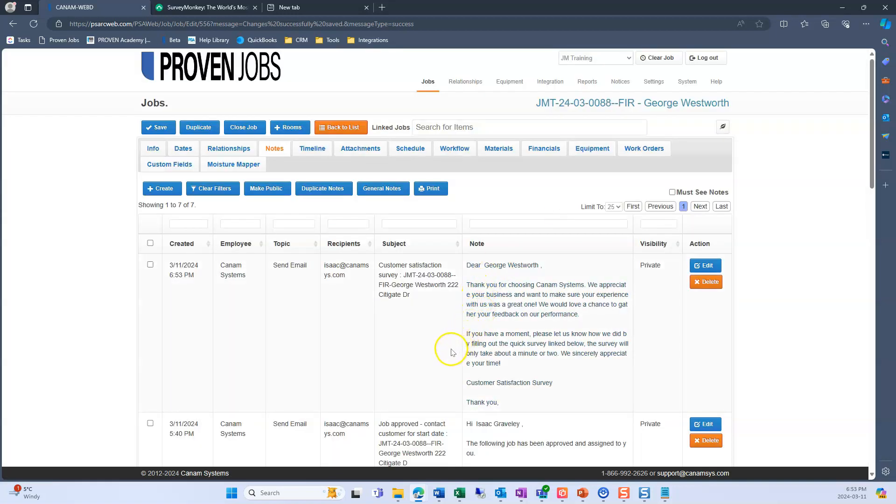
{"action": "mouse_move", "coordinate": [343, 285]}
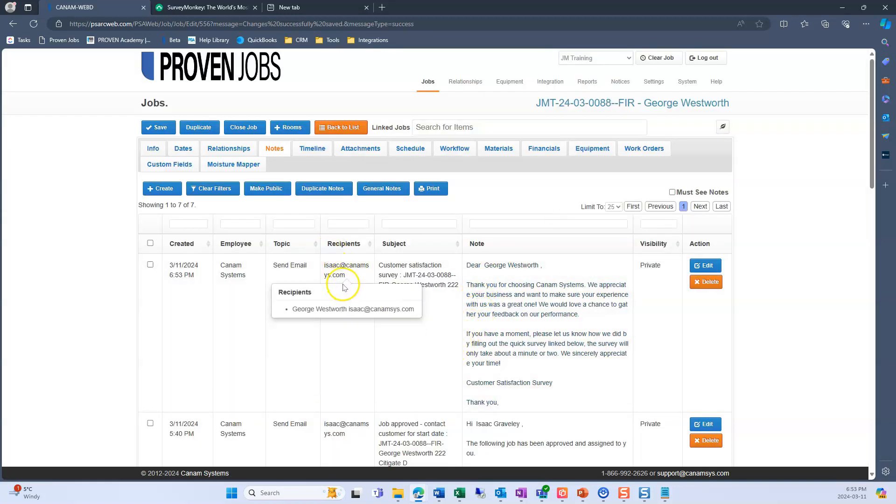